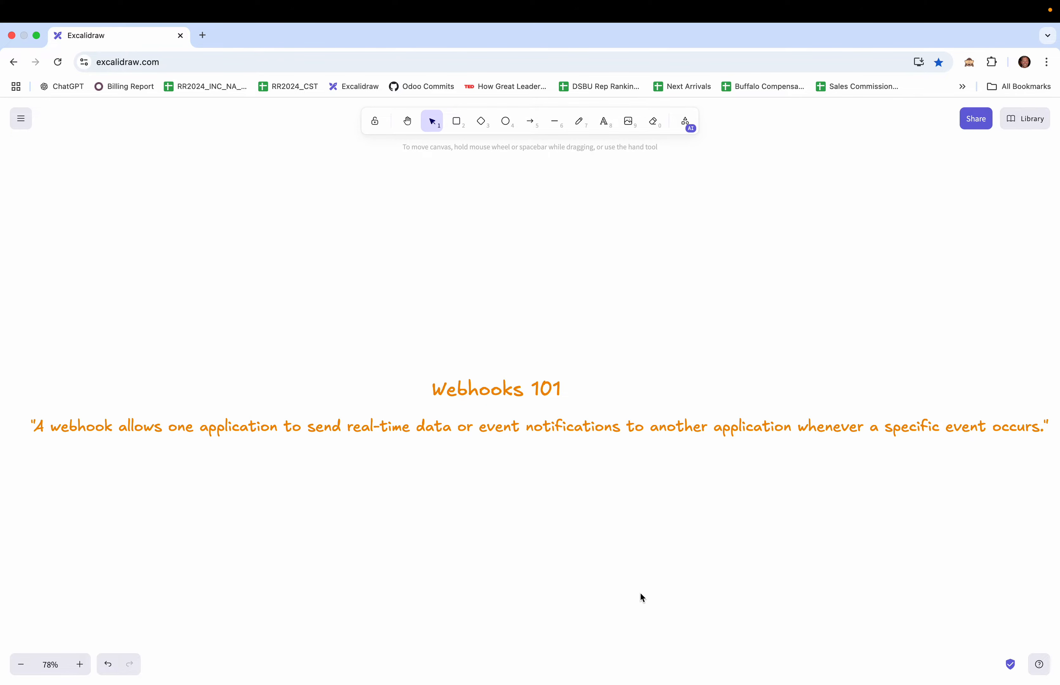
Move from the Webhooks 101 slide to the Odoo trial 'Choose your Apps' page.
key("ctrl+Right")
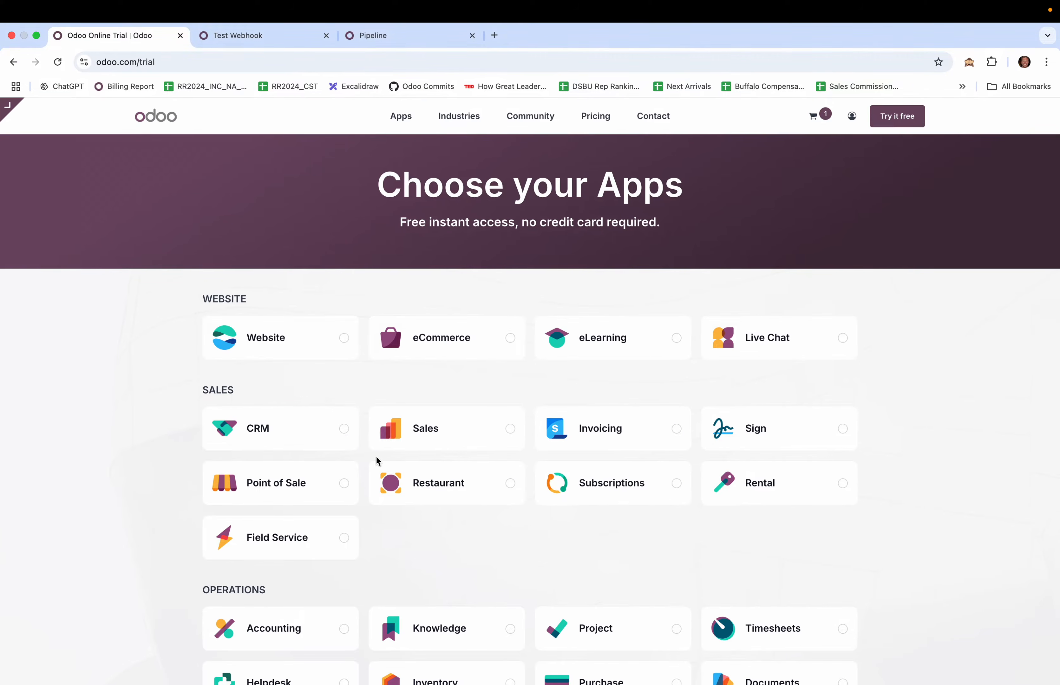
Add Studio alongside CRM to the trial apps and continue to sign-up.
scroll(332, 428, "down", 10)
left_click(201, 447)
left_click(820, 424)
Submit the trial for company 'testtest', under 5 employees, for use in my company.
left_click(214, 303)
type("test")
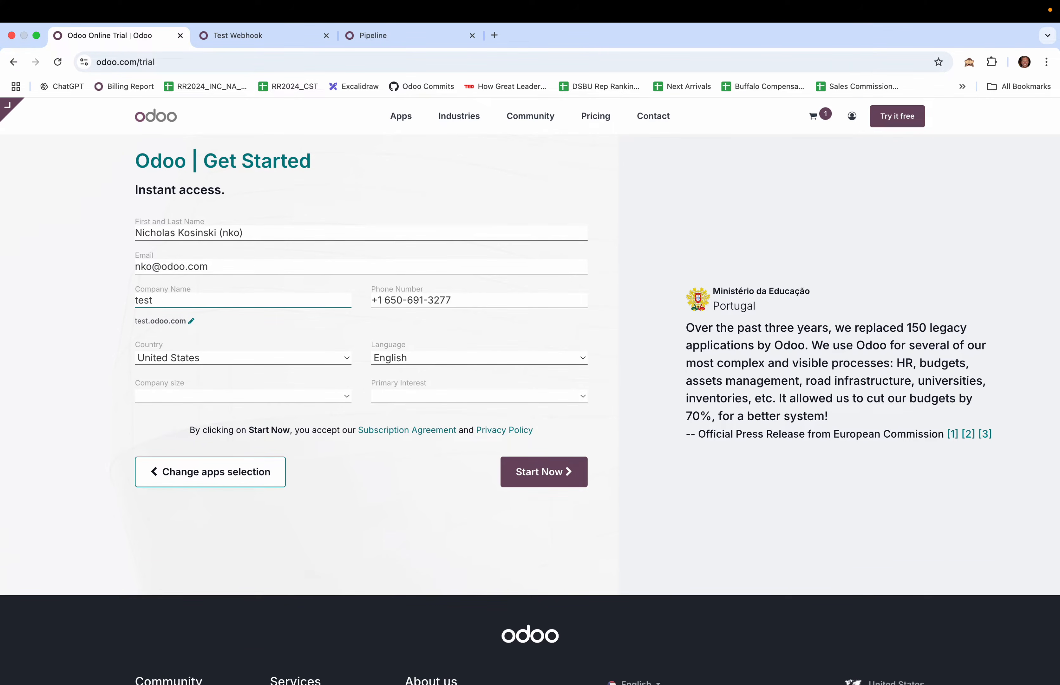
type("test")
key("Tab")
key("Tab")
key("Tab")
key("Tab")
left_click(221, 396)
left_click(248, 398)
left_click(395, 399)
left_click(401, 414)
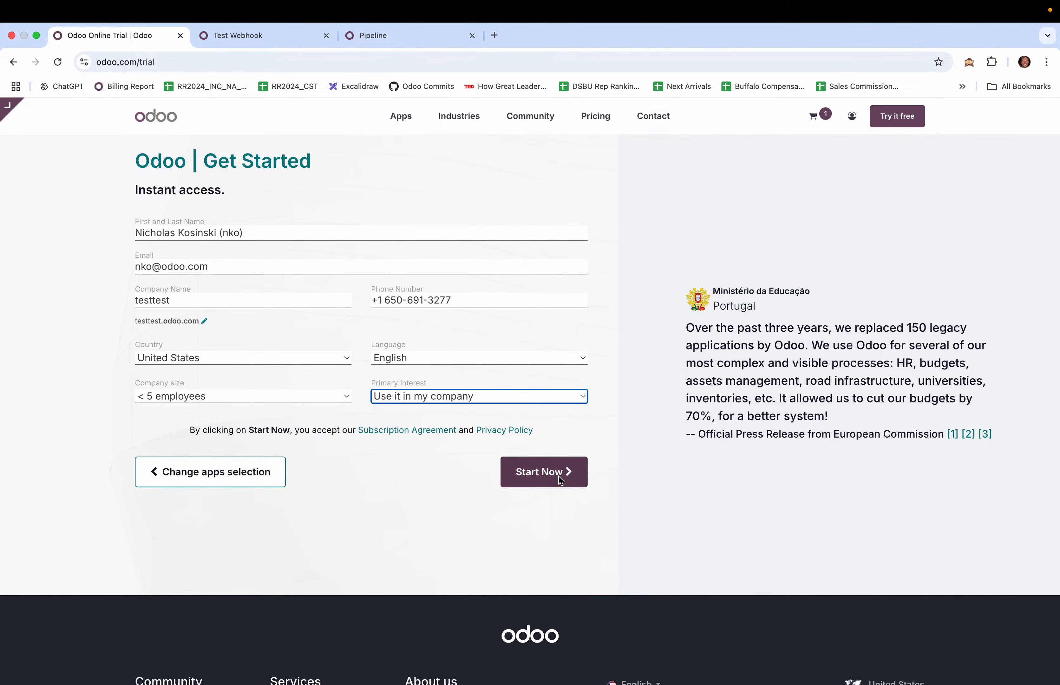
left_click(556, 479)
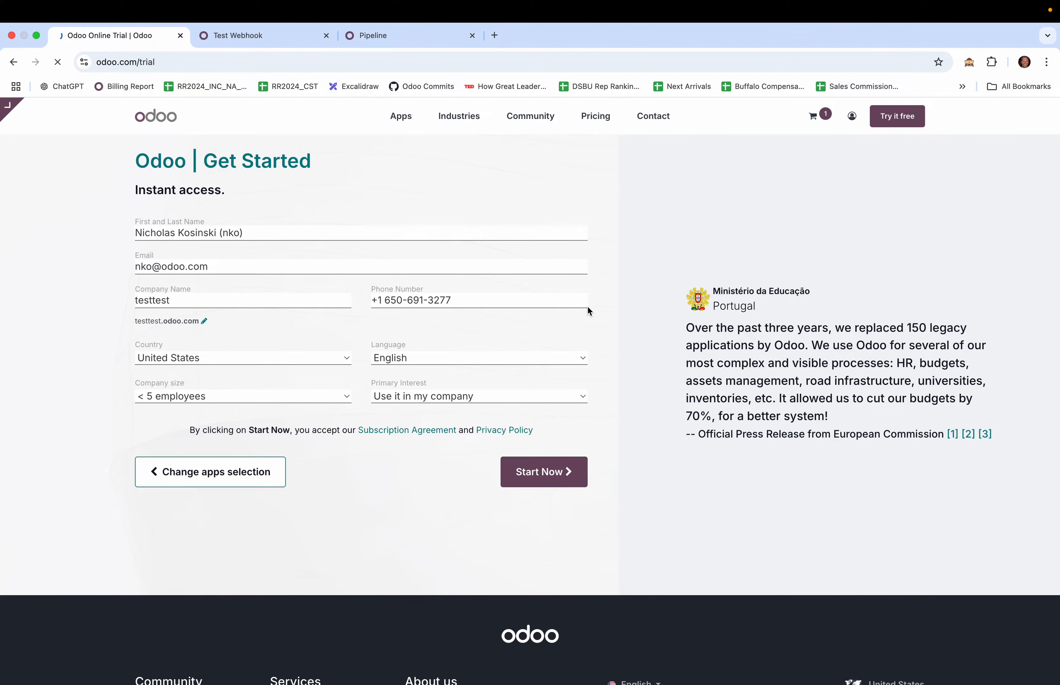
key("ctrl+Left")
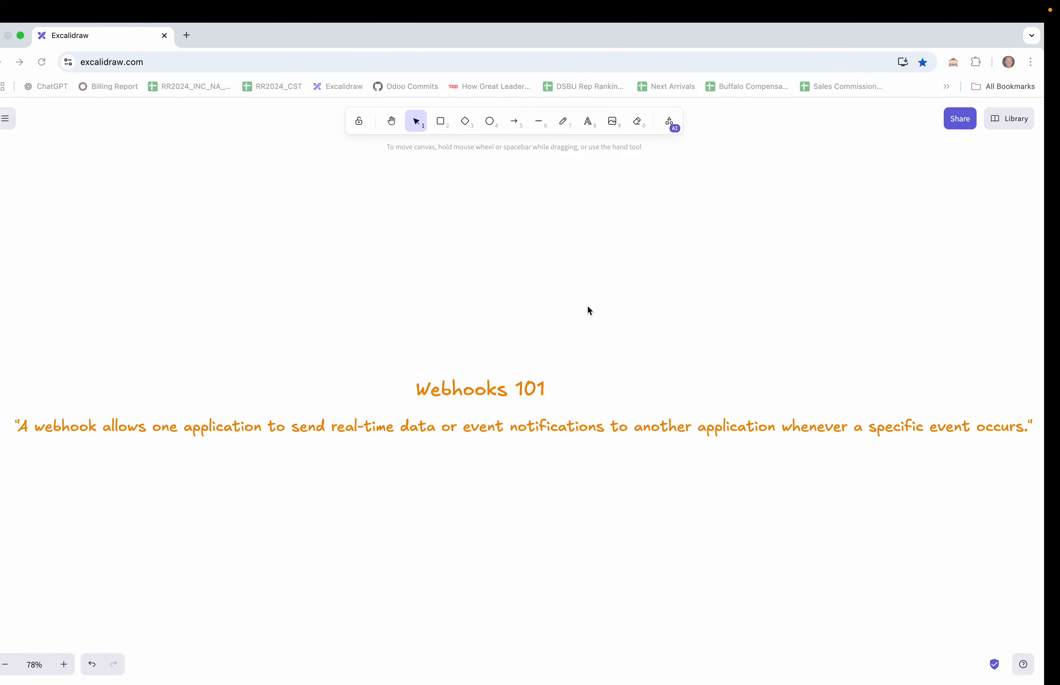
Switch to the browser and go to the Postman home page.
key("ctrl+Left")
left_click(20, 112)
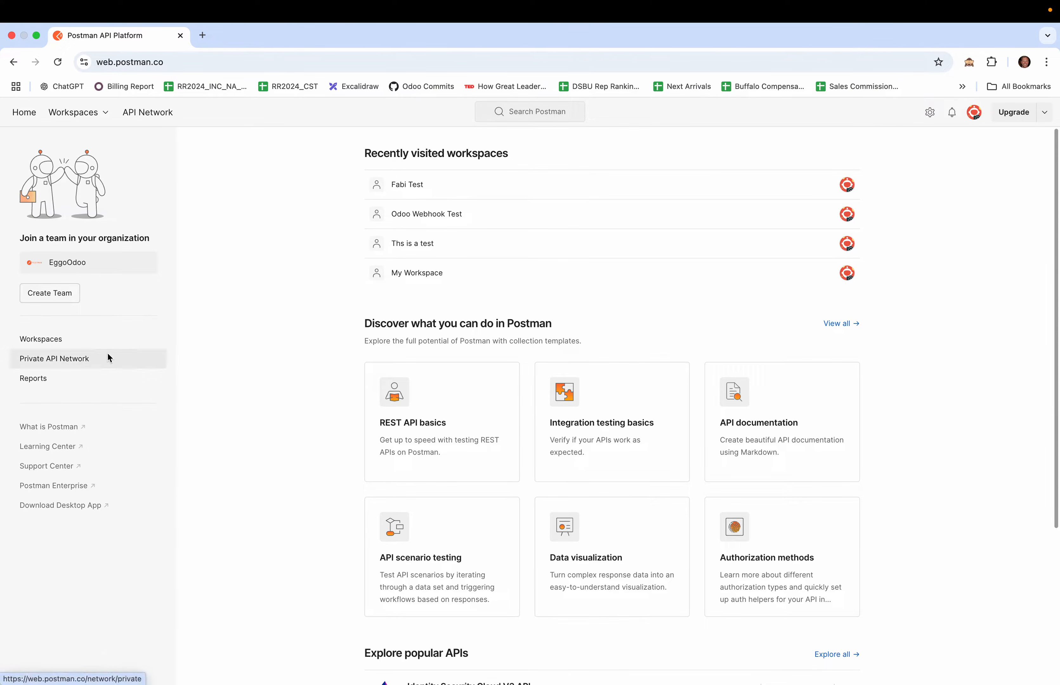
Create a blank workspace named 'Team Test' with Only me access.
left_click(67, 339)
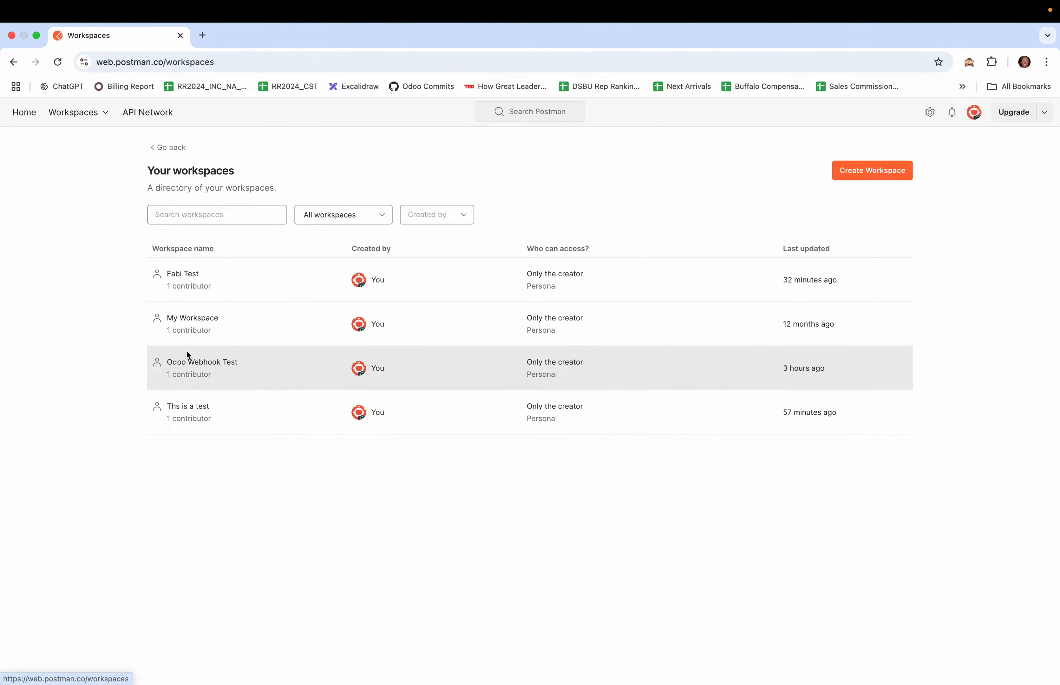
left_click(869, 171)
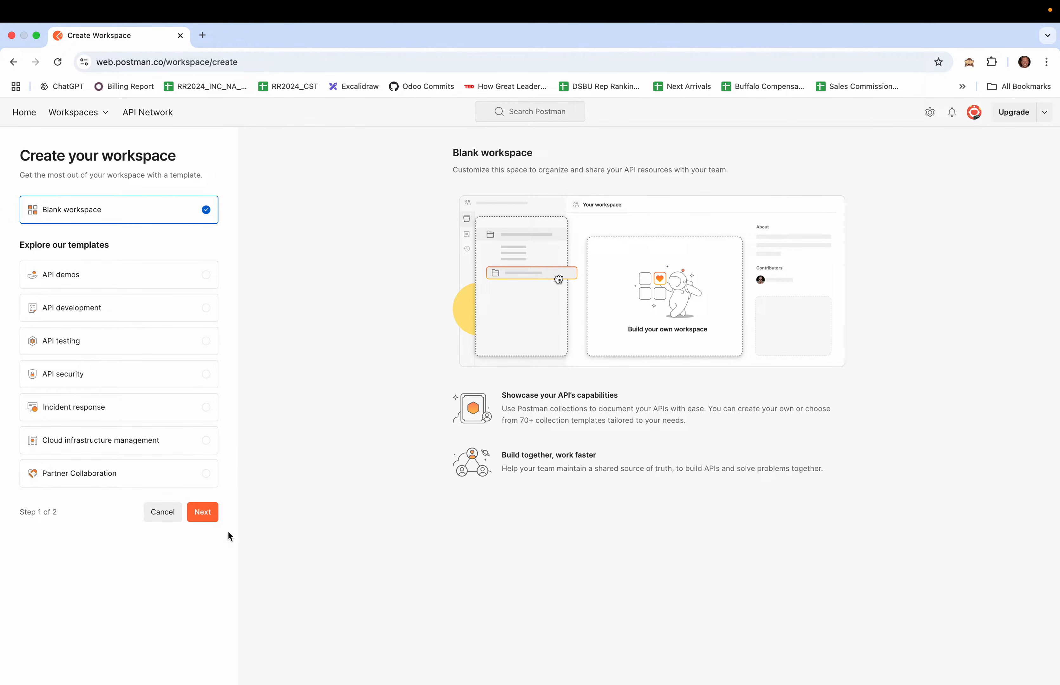
left_click(203, 513)
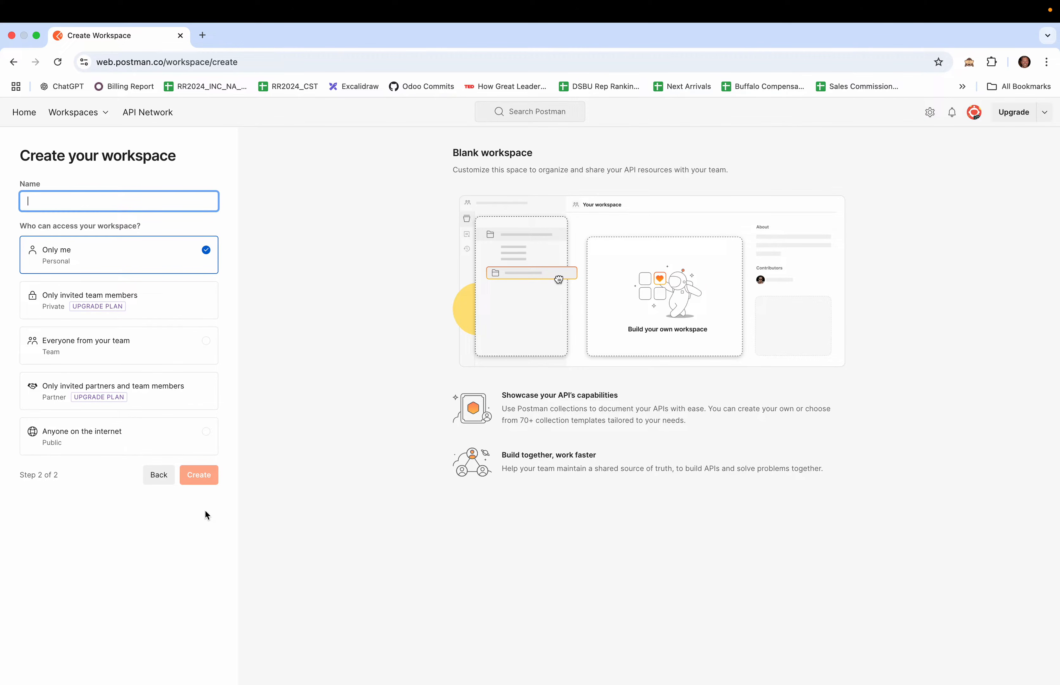
type("Team Test")
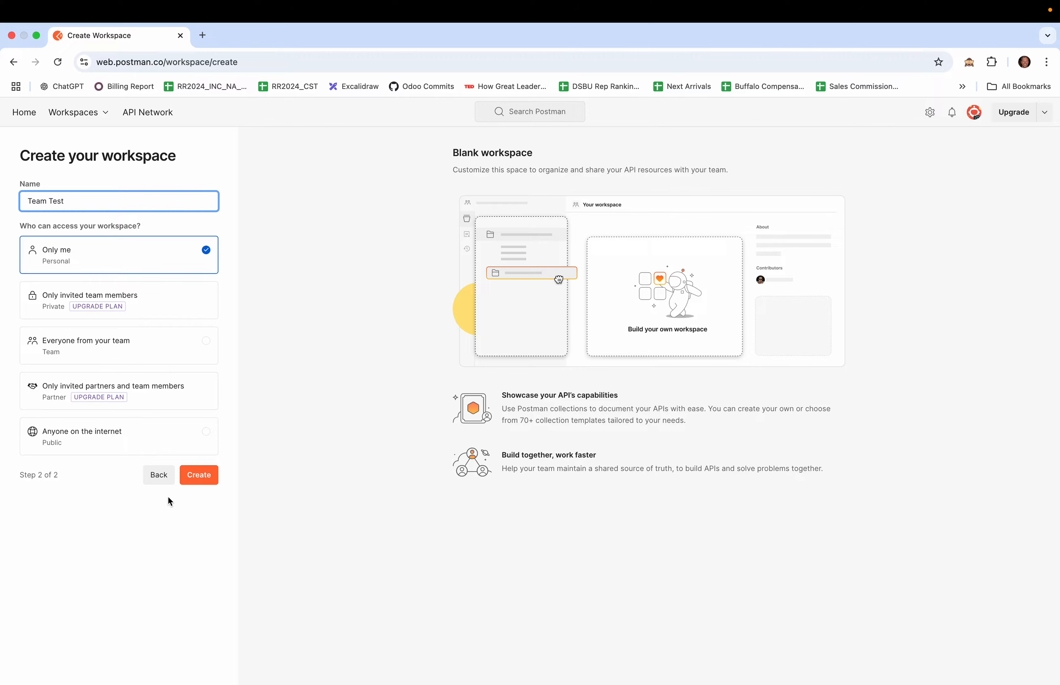
left_click(200, 477)
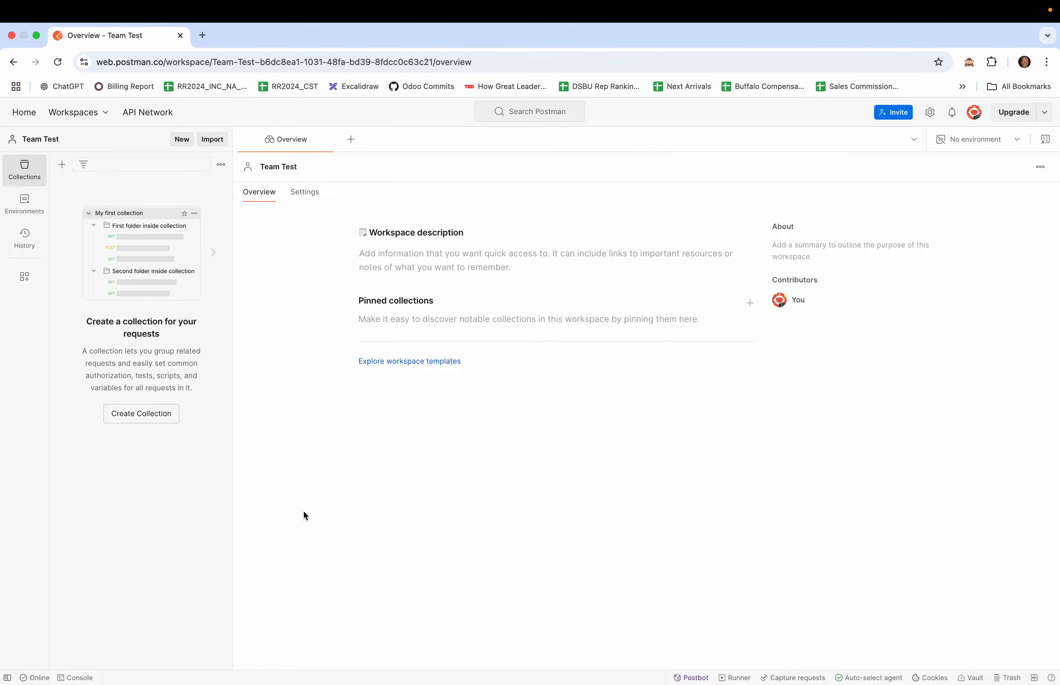
Turn on Mock servers in the workspace settings and show the mock servers list.
left_click(311, 202)
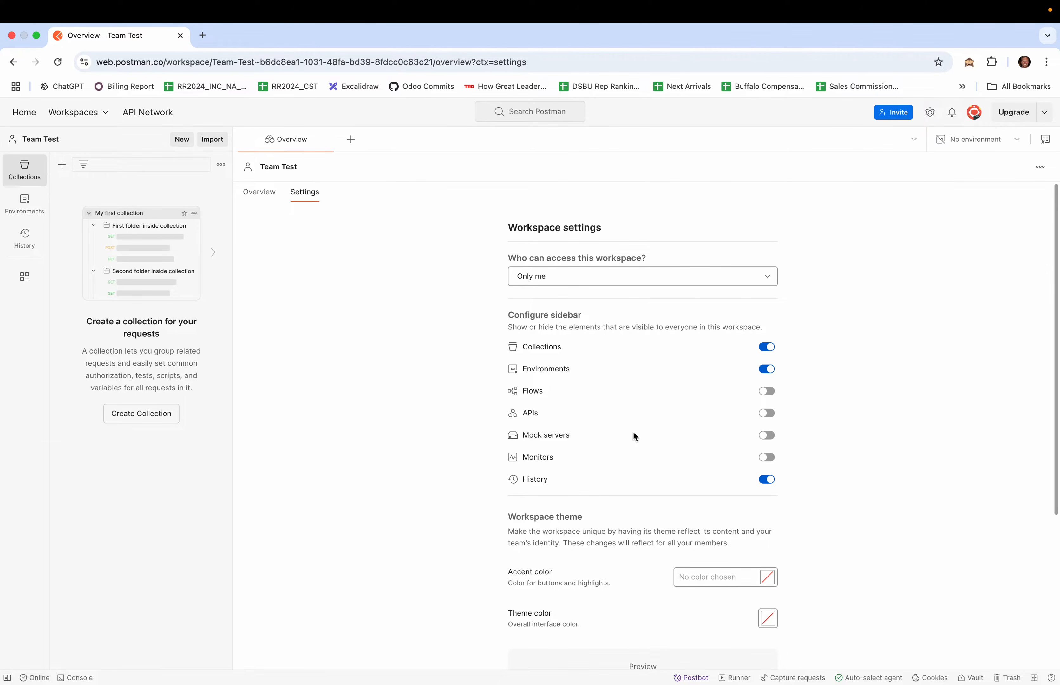
left_click(767, 436)
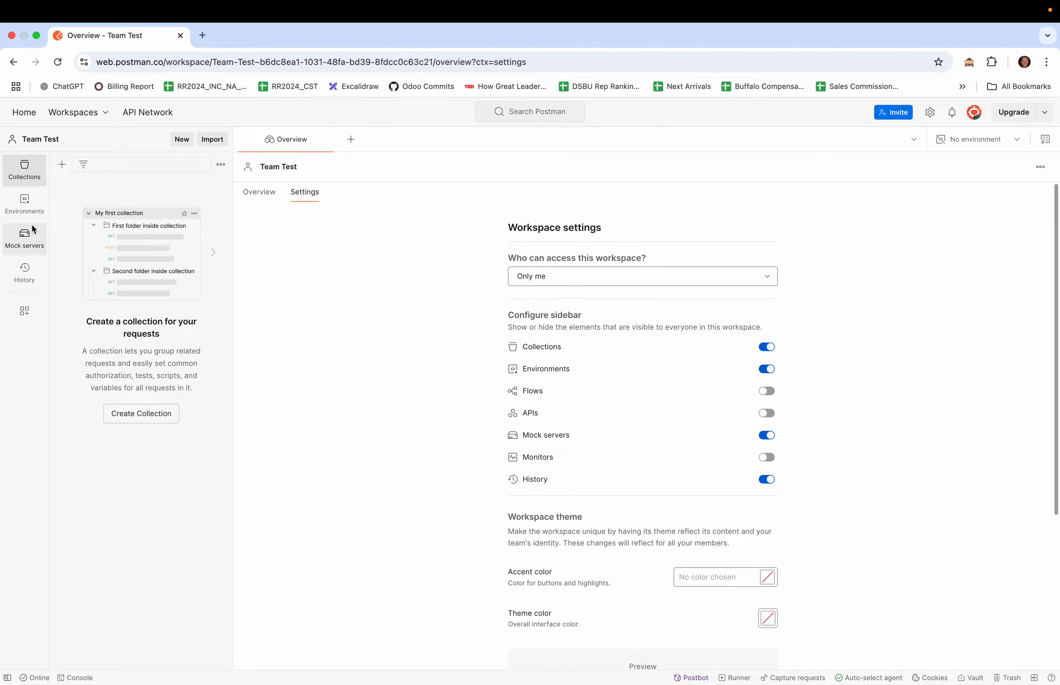
left_click(28, 244)
Create a mock server 'Test Server' mocking a POST request on path 'webhook'.
left_click(125, 348)
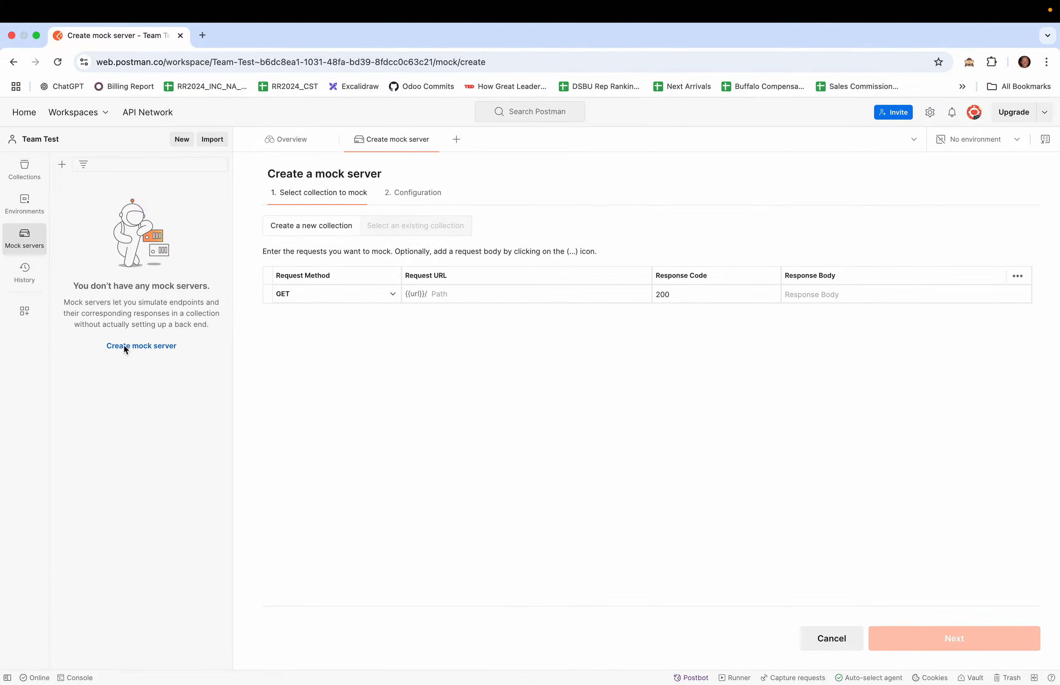
left_click(313, 294)
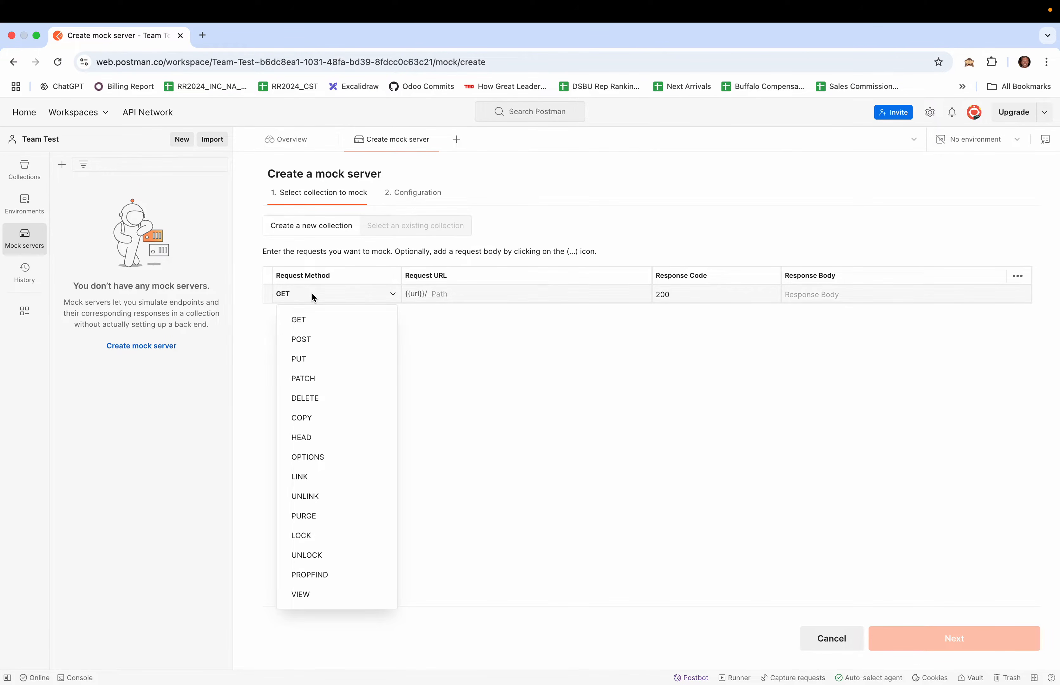
left_click(311, 334)
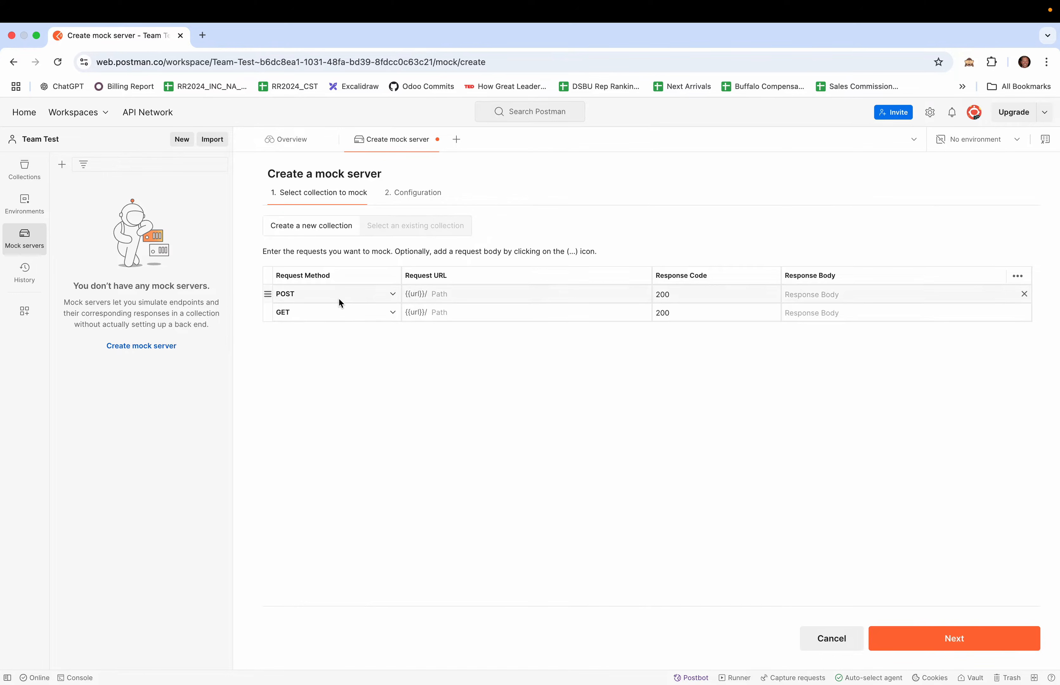
type("webhook")
left_click(922, 649)
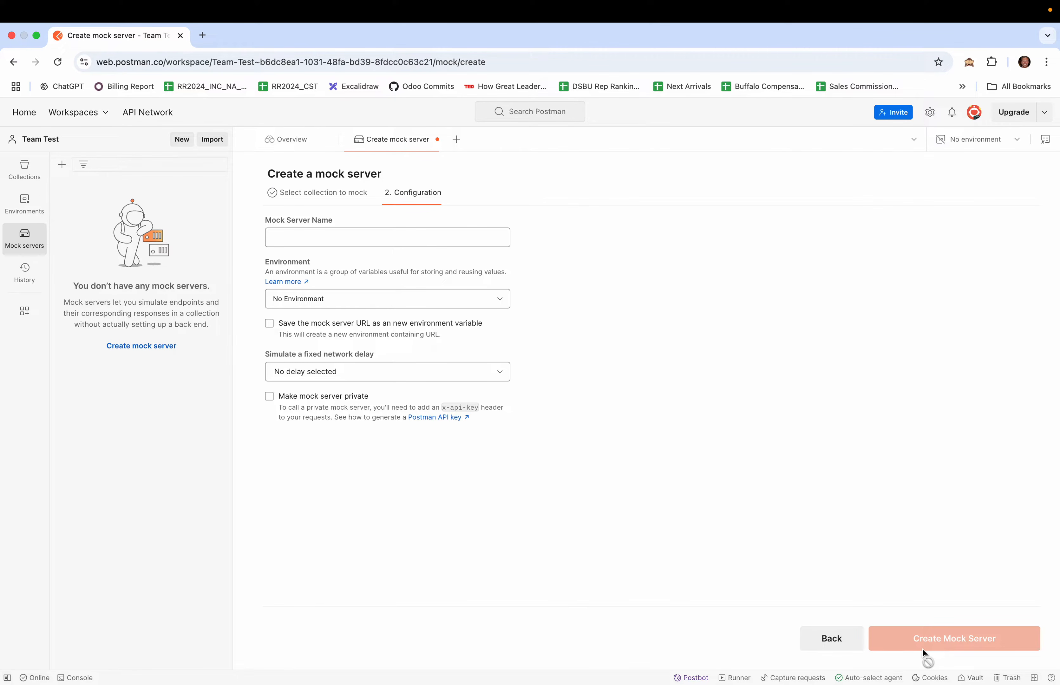
left_click(397, 241)
type("Te")
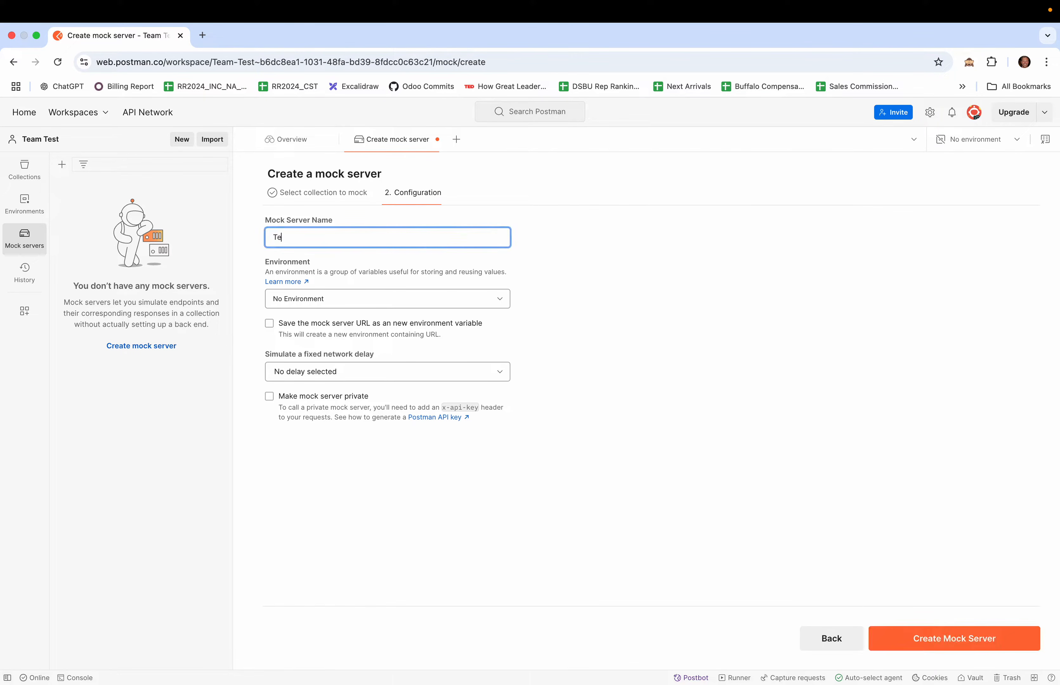
key("BackSpace")
key("BackSpace")
type("Test Server")
left_click(935, 639)
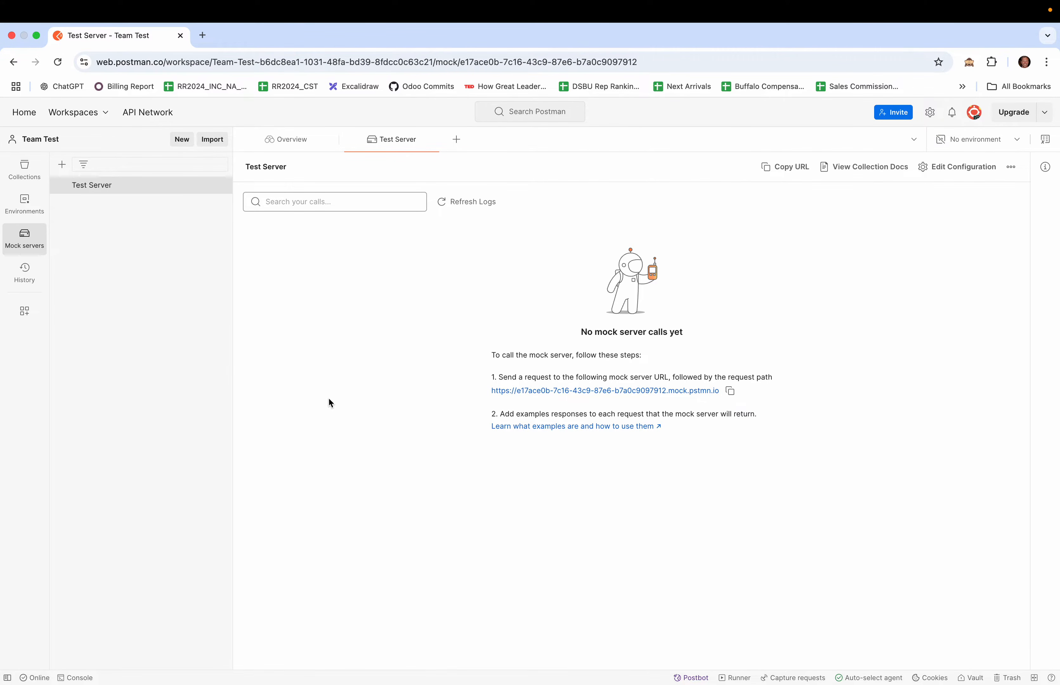
Review the Postman-to-Odoo webhook flow diagram, then move to the new Odoo database.
key("ctrl+Right")
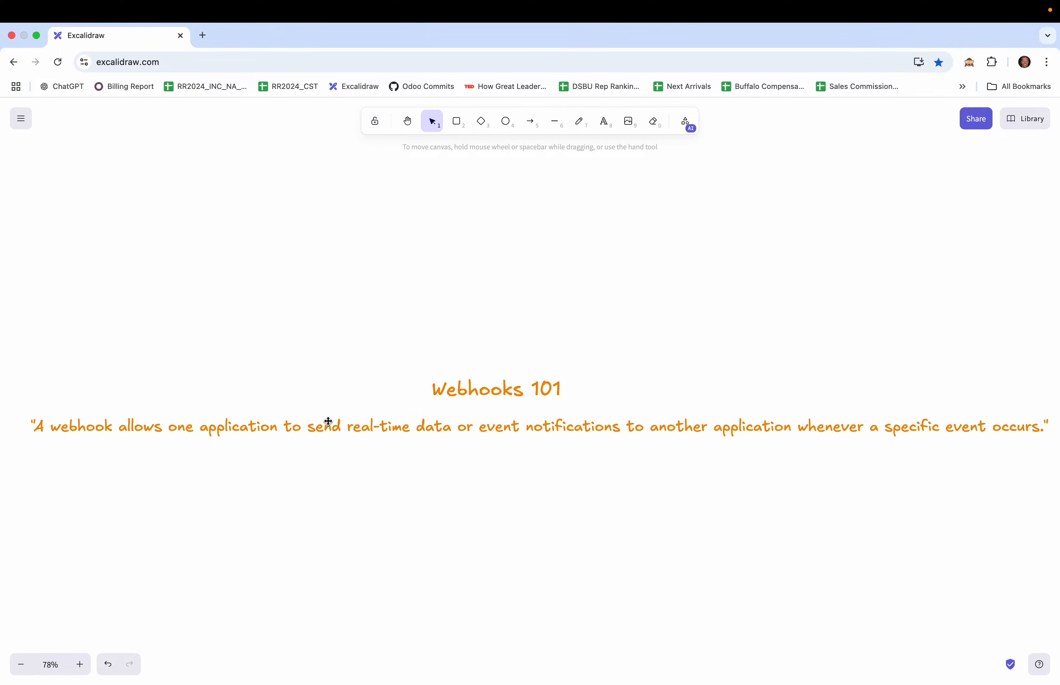
scroll(328, 421, "down", 7)
scroll(328, 421, "left", 8)
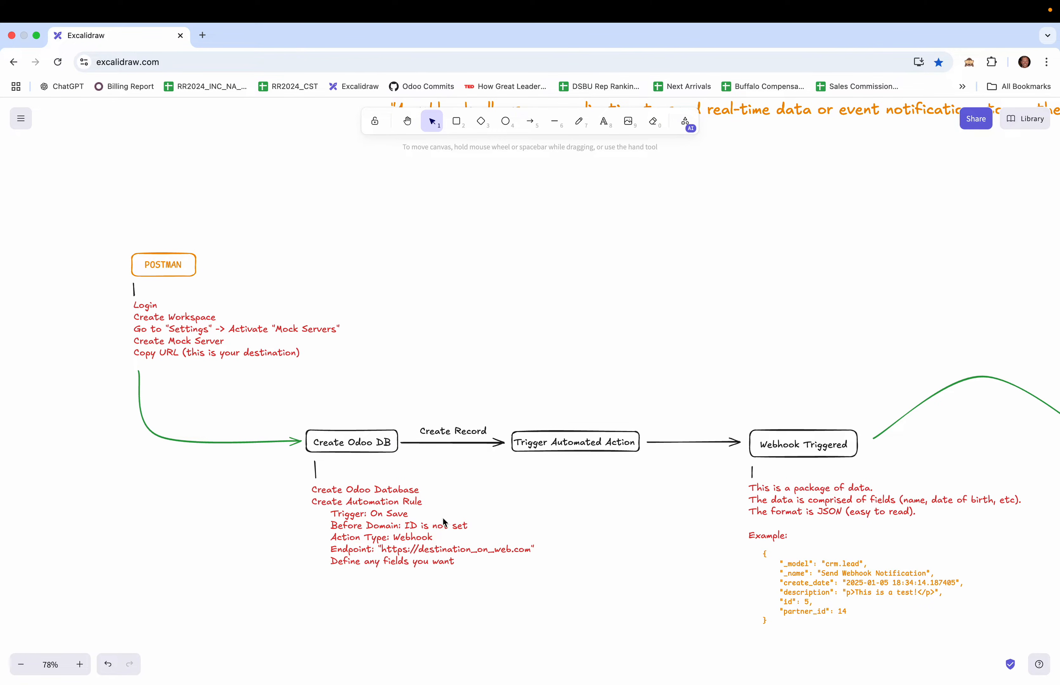
key("ctrl+Right")
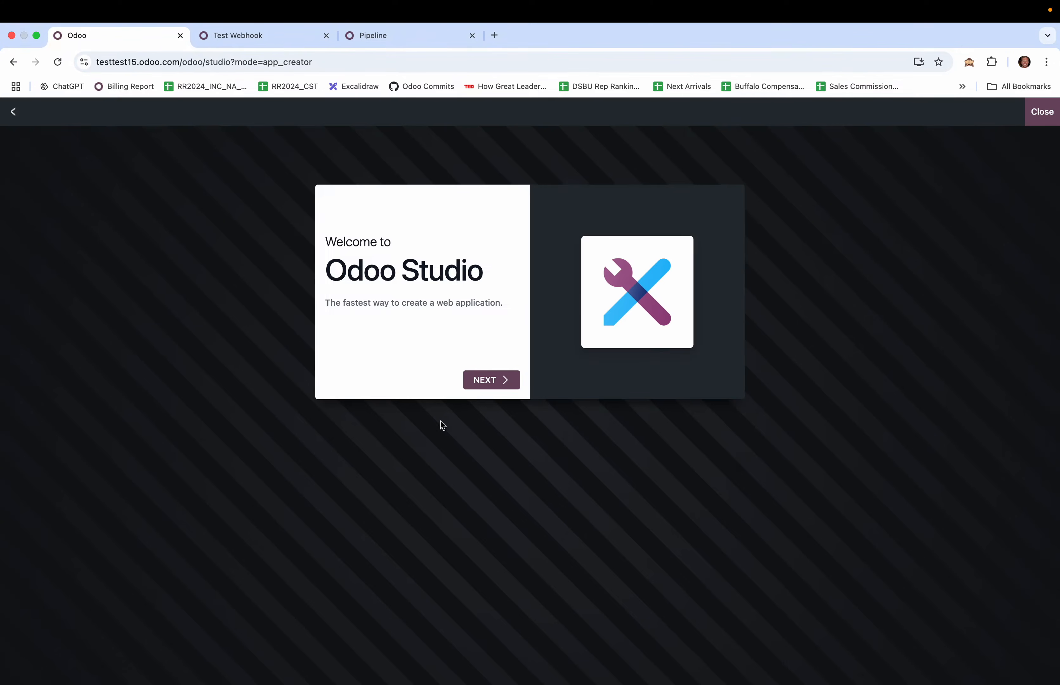
Close Studio, enable developer mode, and start a new rule from Automation Rules.
left_click(1035, 114)
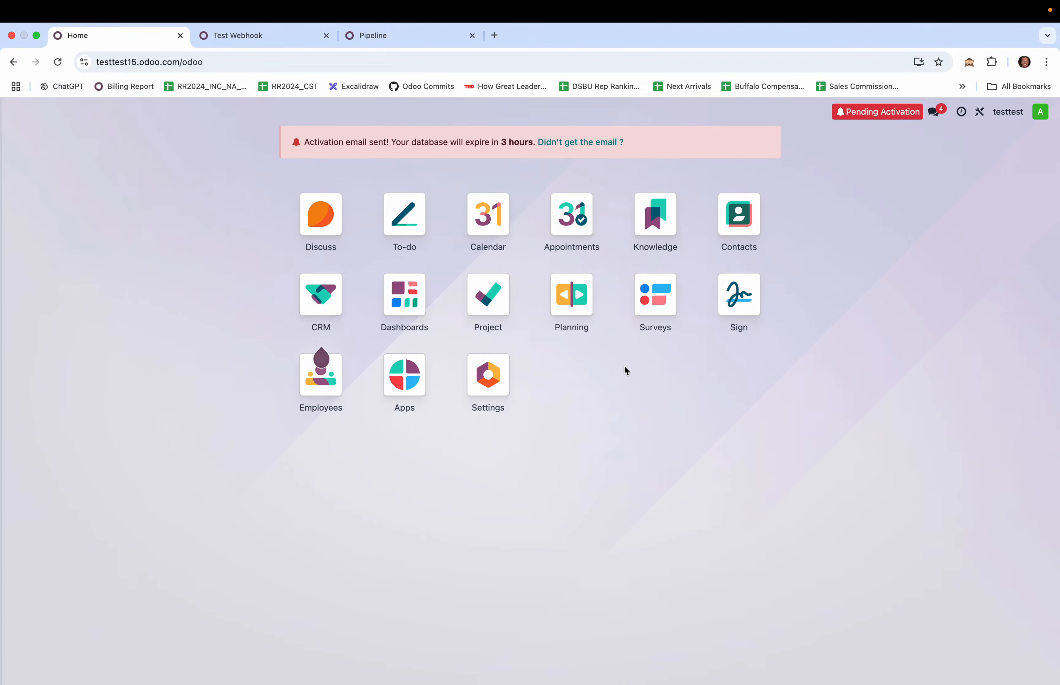
left_click(969, 62)
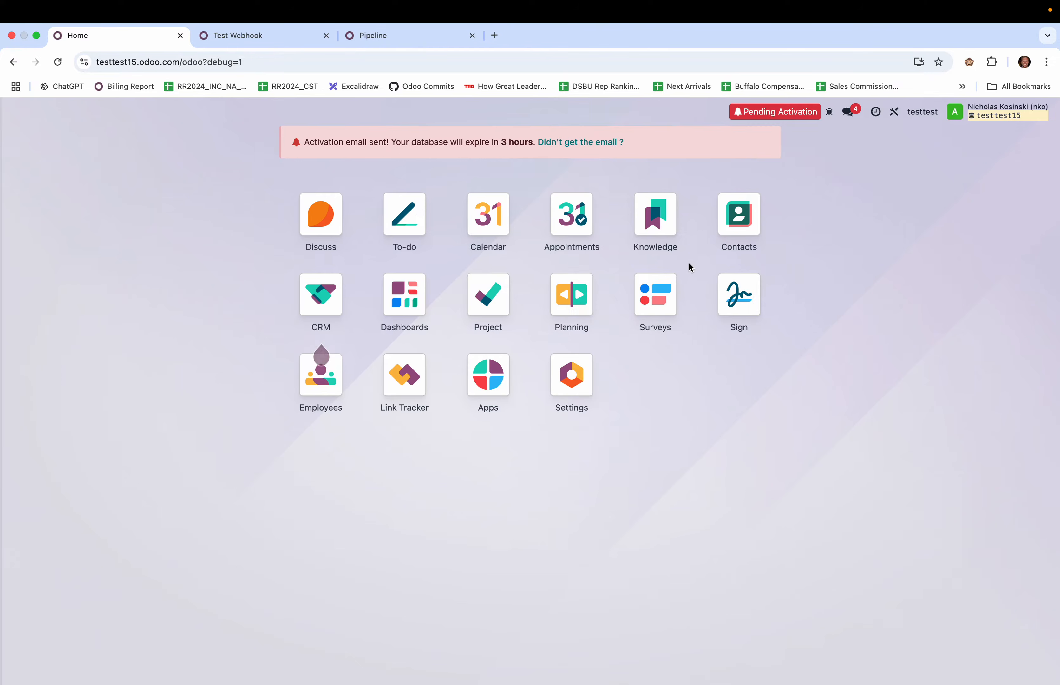
type("aut")
key("Return")
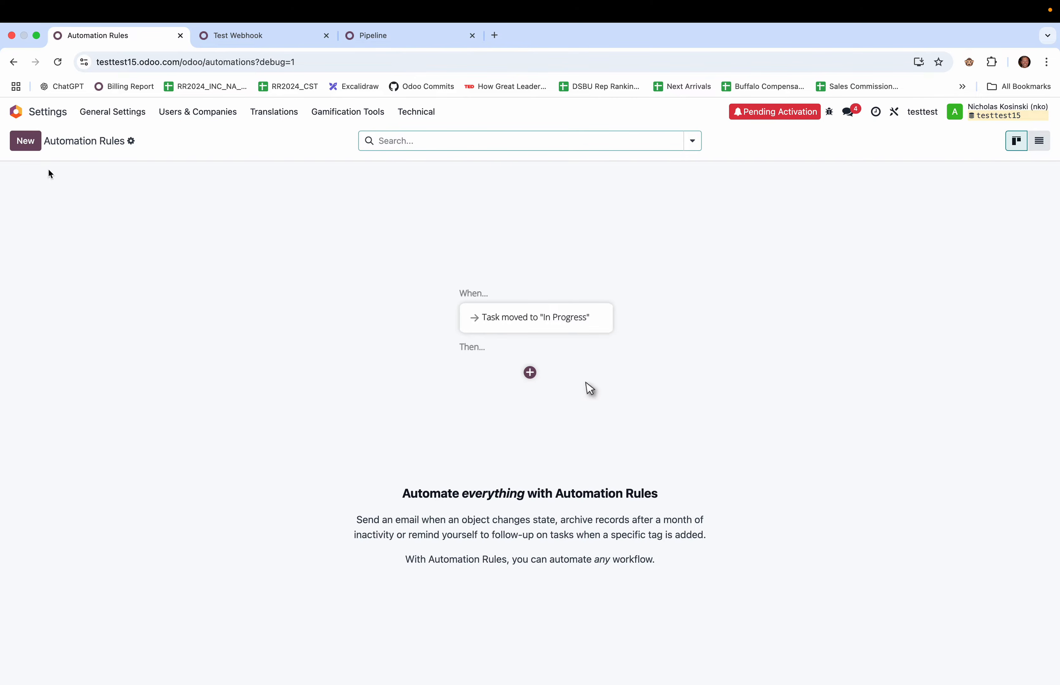
left_click(26, 141)
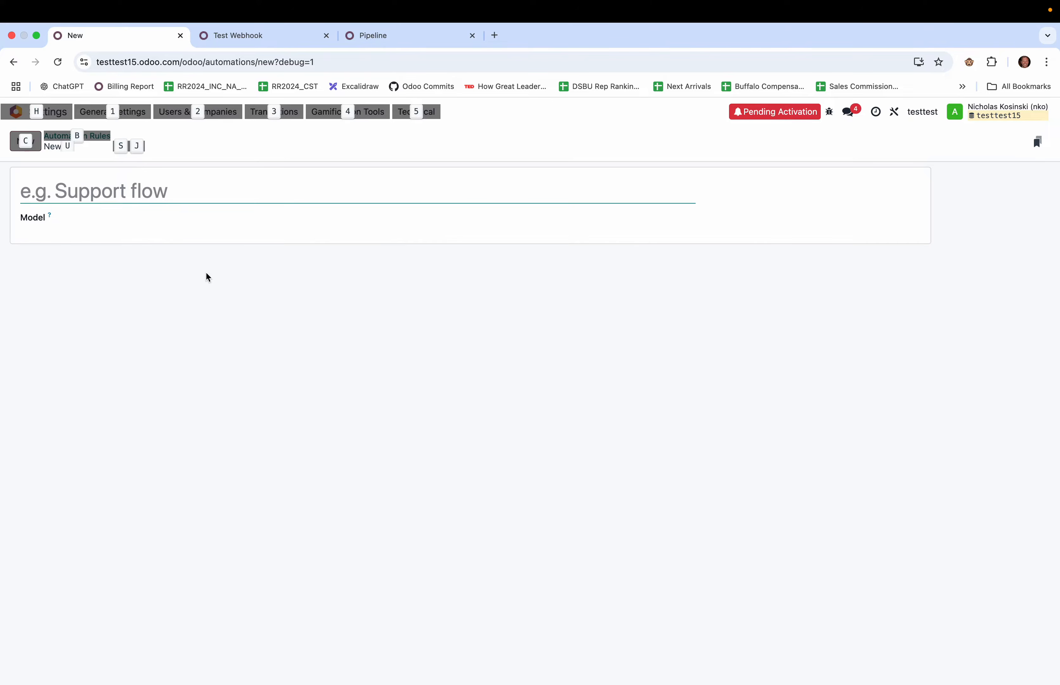
key("ctrl+Right")
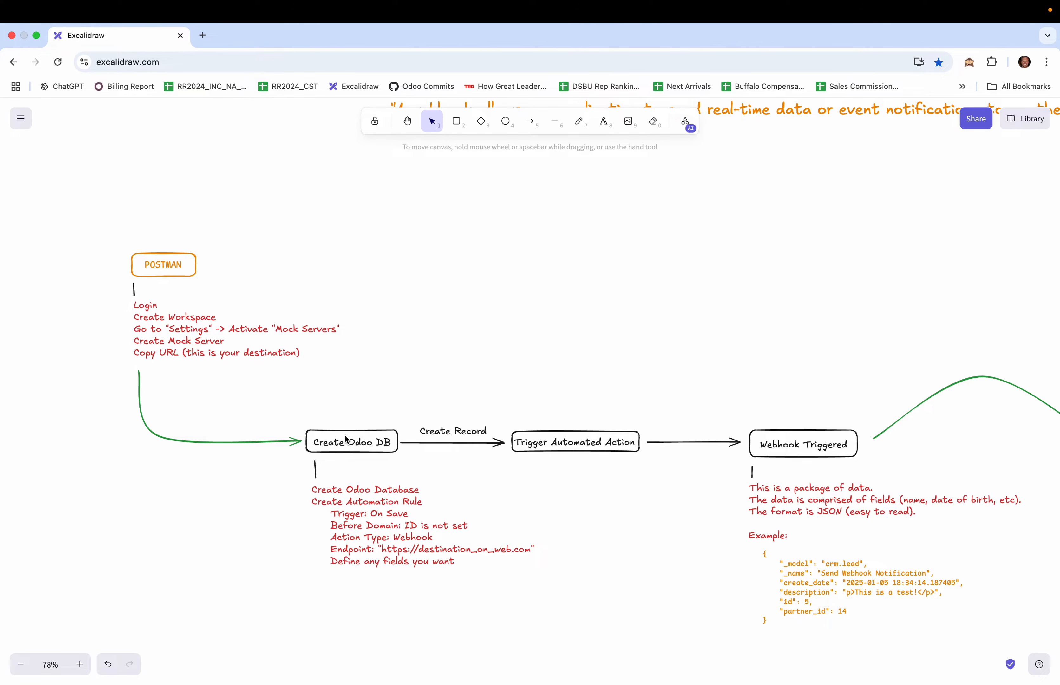
Scroll the diagram to the Create Automation Rule notes, then return to Odoo.
scroll(386, 473, "down", 2)
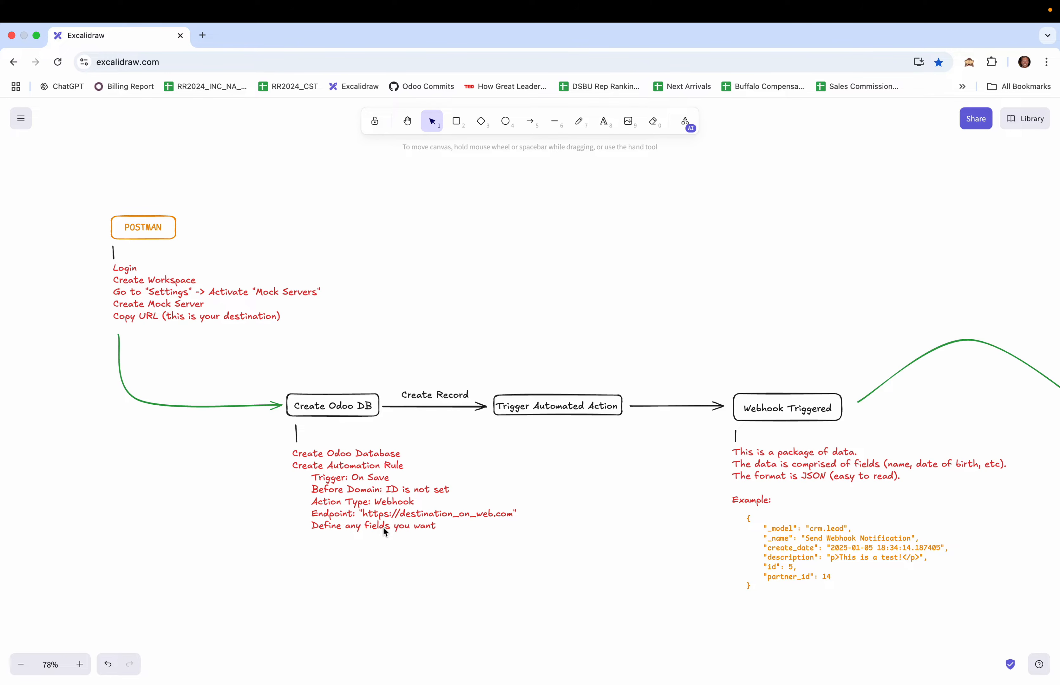
key("ctrl+Right")
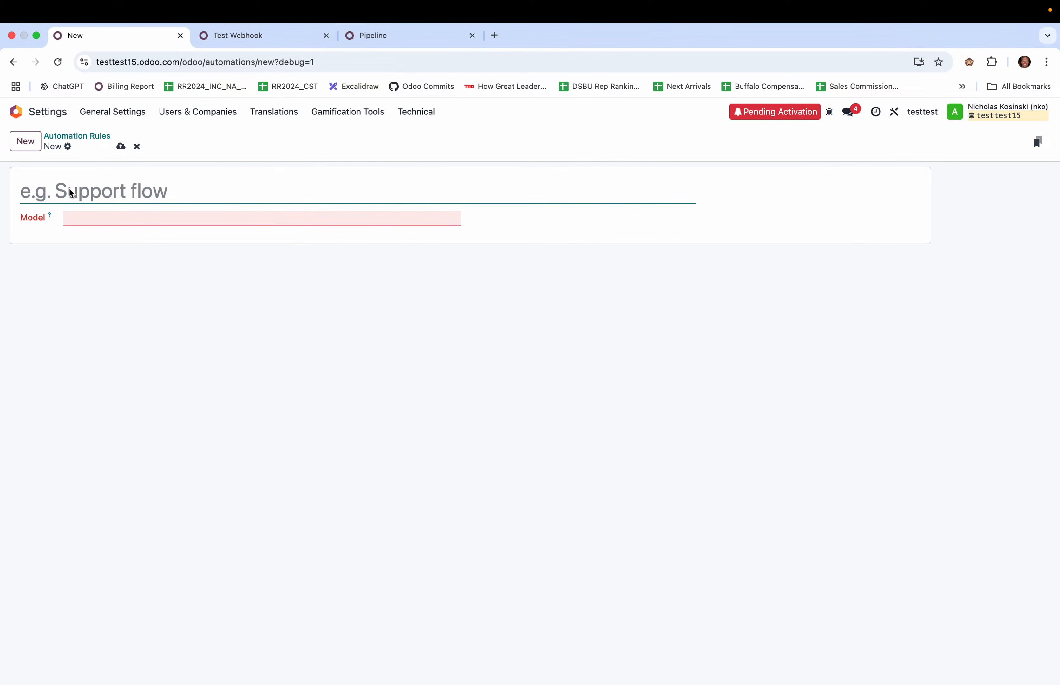
Name the rule 'Test Webhook' on Lead/Opportunity with the On save trigger.
type("Test Webhook")
left_click(105, 216)
type("cr")
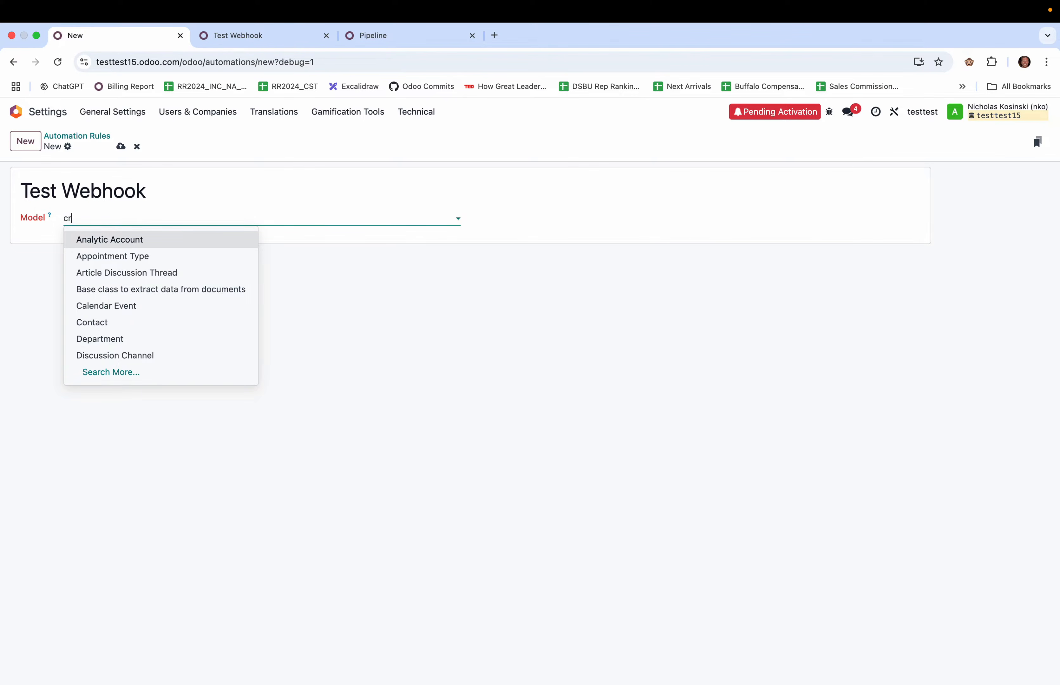
type("m")
left_click(135, 240)
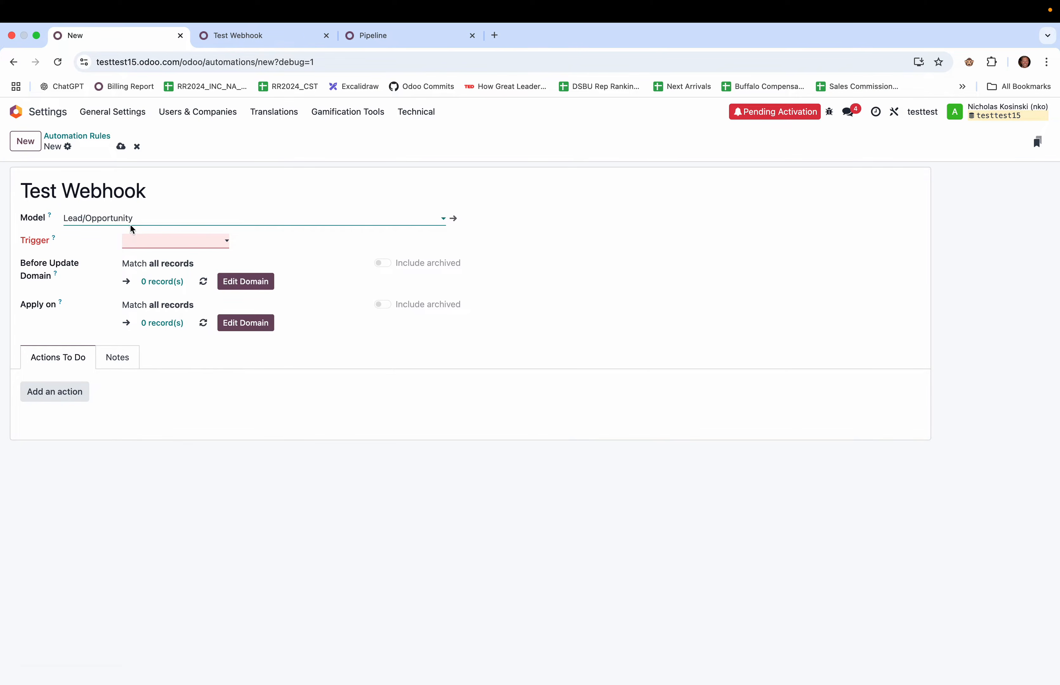
left_click(139, 240)
left_click(151, 452)
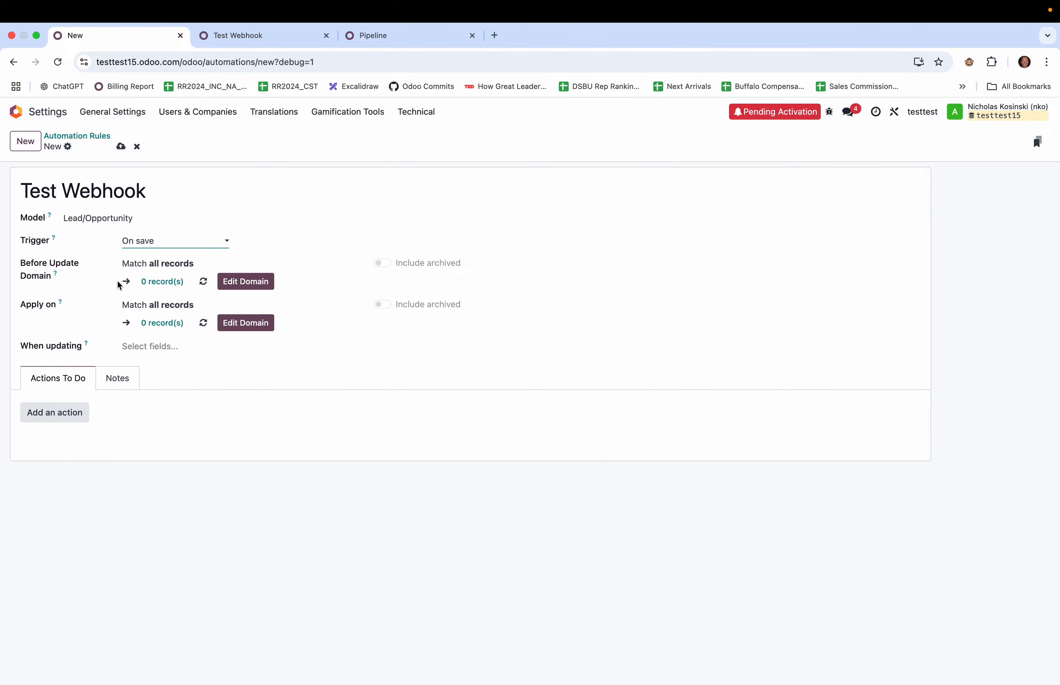
Set the Before Update Domain to match only records whose ID is not set.
left_click(257, 277)
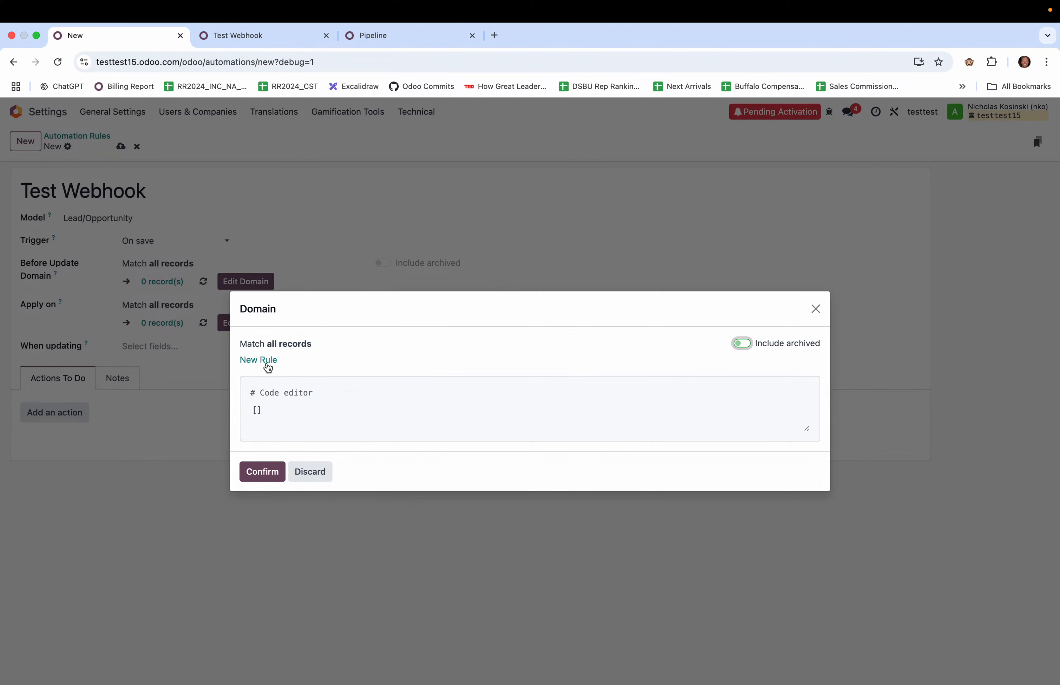
left_click(267, 361)
left_click(303, 356)
scroll(300, 467, "up", 5)
type("id")
left_click(315, 433)
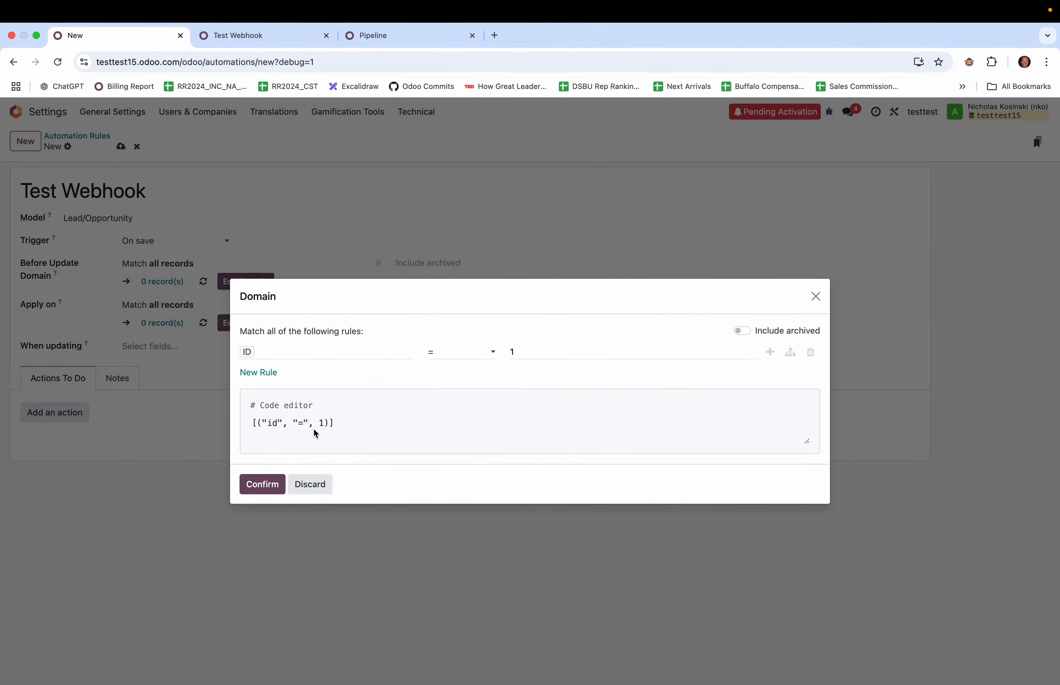
left_click(469, 359)
left_click(490, 496)
left_click(270, 490)
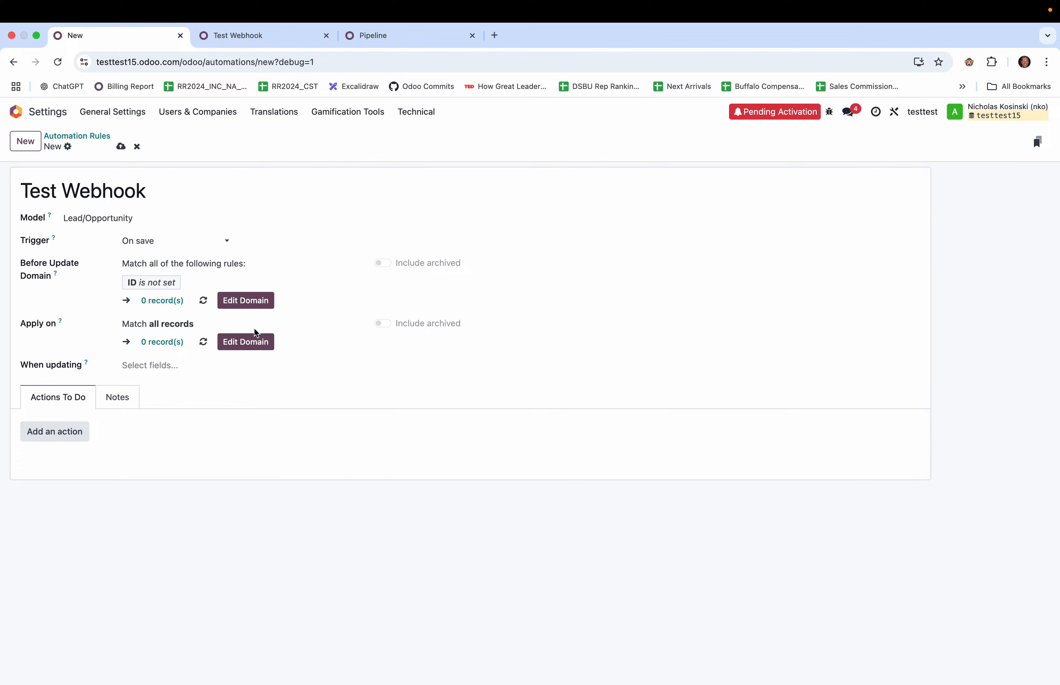
Add a Send Webhook Notification action to the rule, then return to Postman's mock server.
left_click(68, 441)
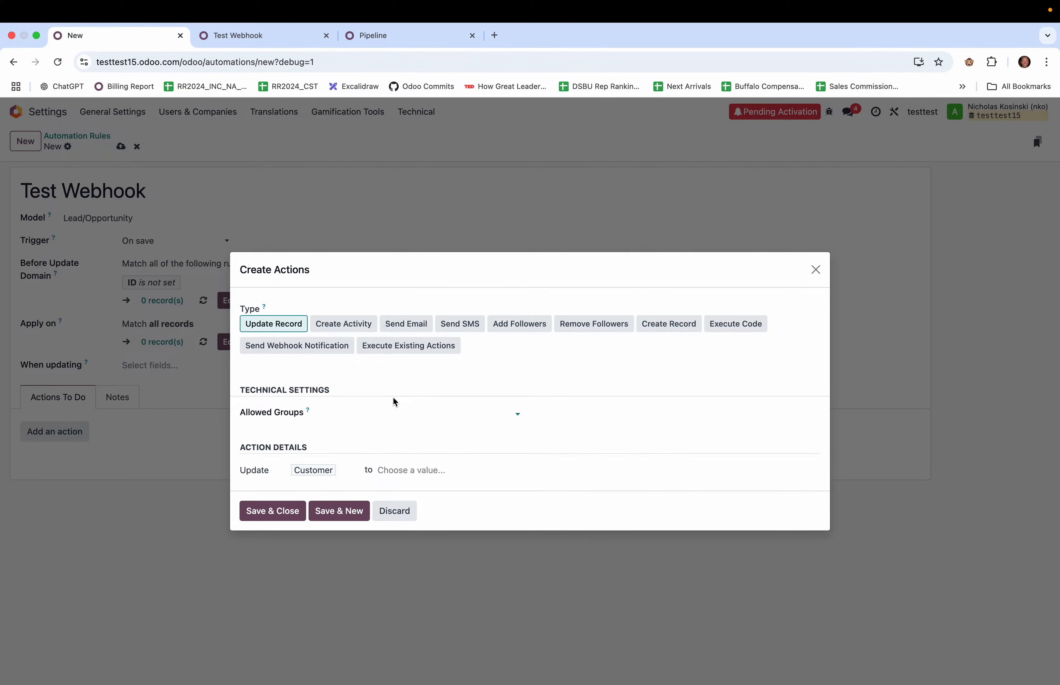
left_click(326, 348)
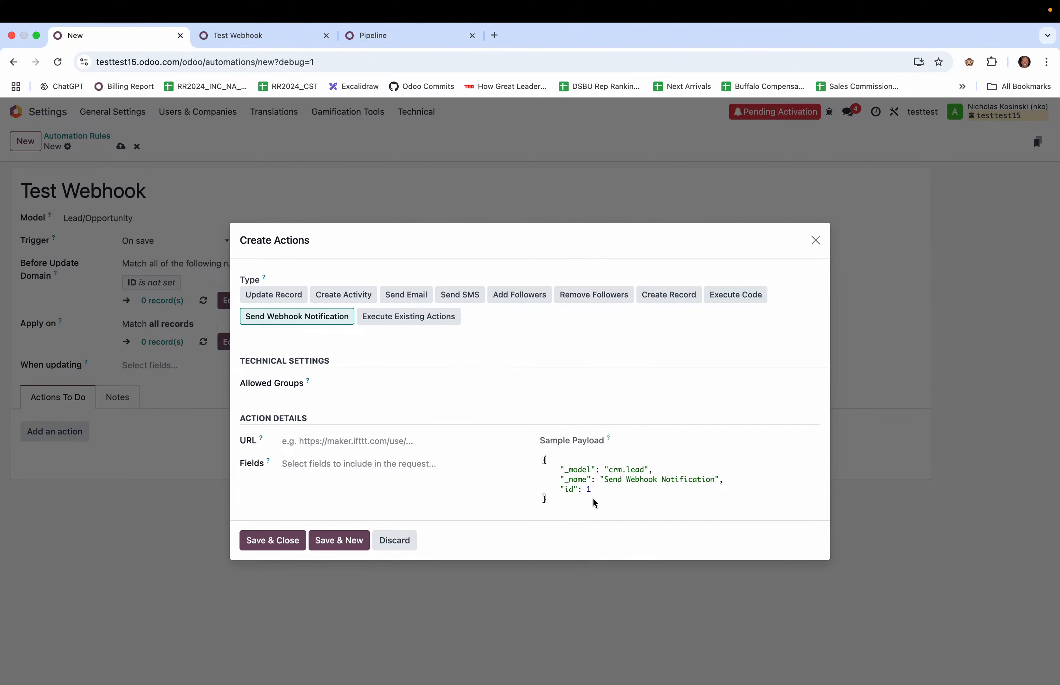
key("ctrl+Left")
key("ctrl+Left")
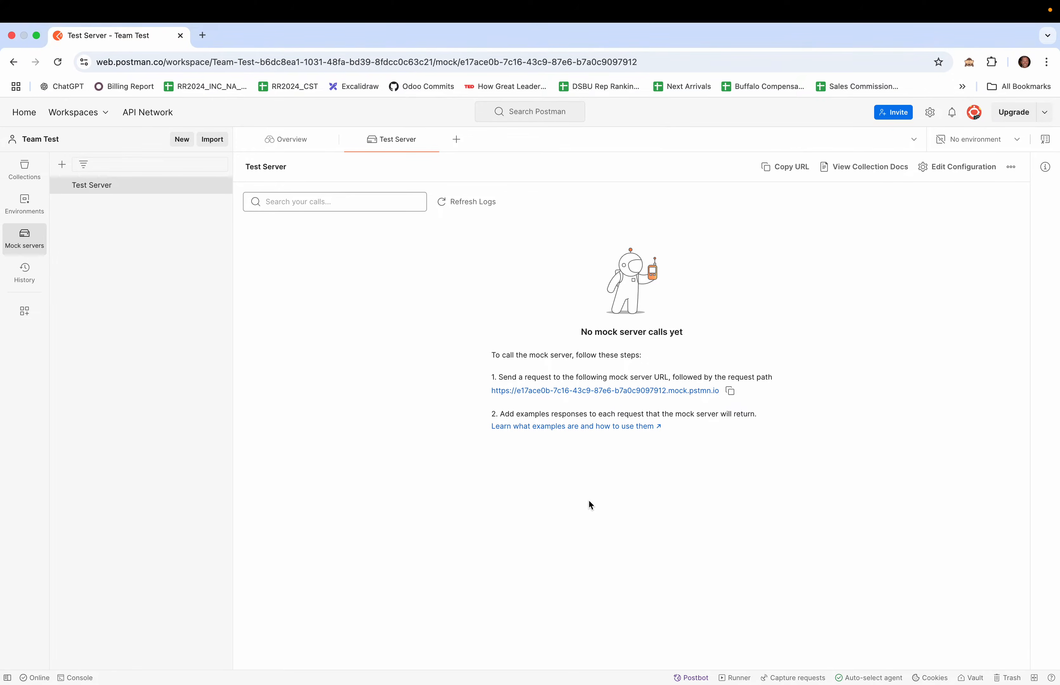
Copy Postman's Test Server mock URL and paste it into the Odoo webhook action's URL field.
left_click_drag(499, 378, 669, 377)
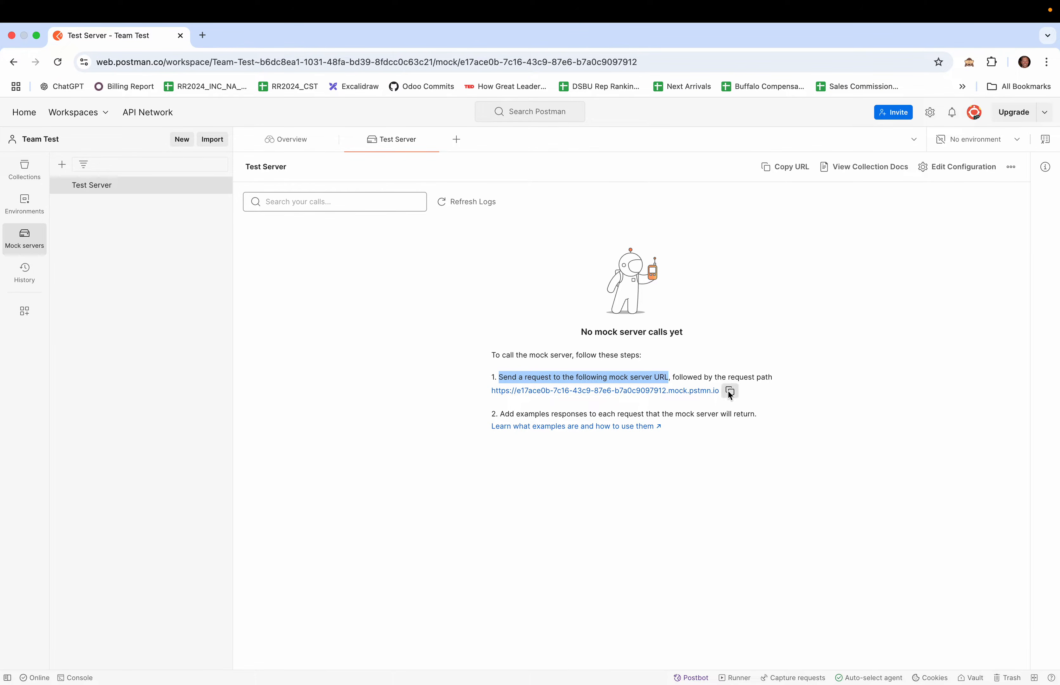
left_click(786, 169)
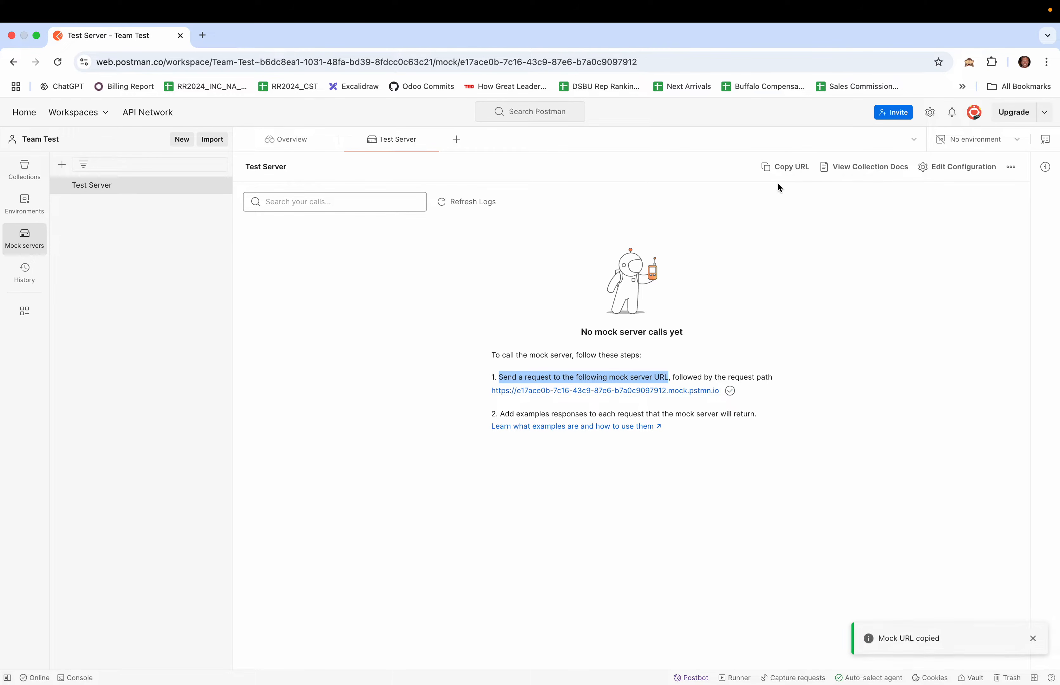
key("ctrl+Right")
key("ctrl+Right")
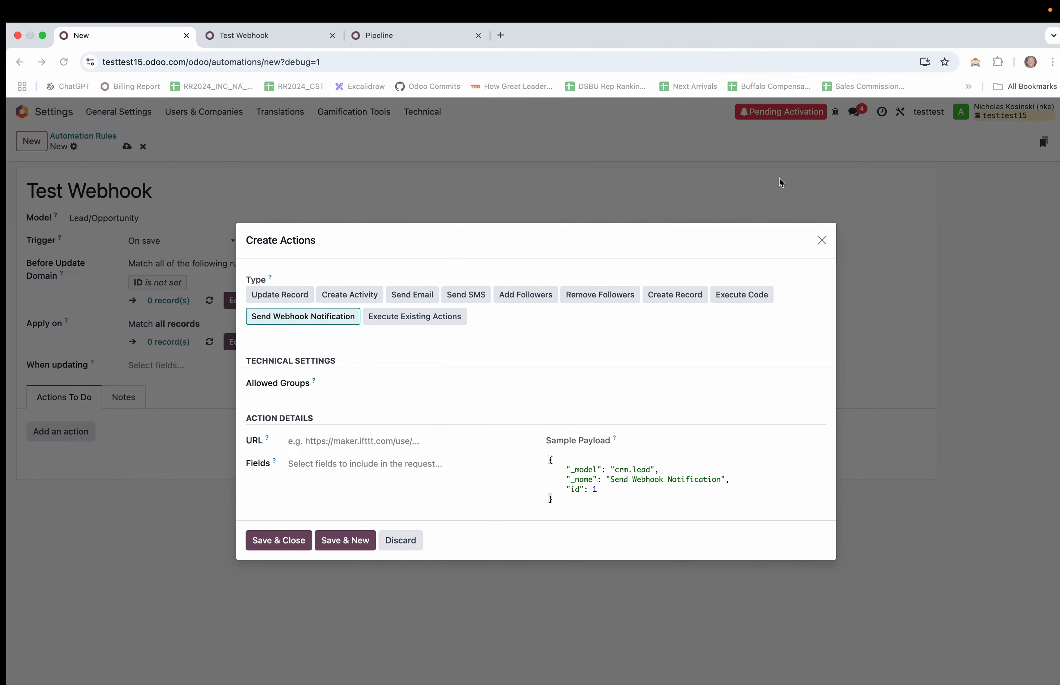
left_click(409, 442)
key("super+v")
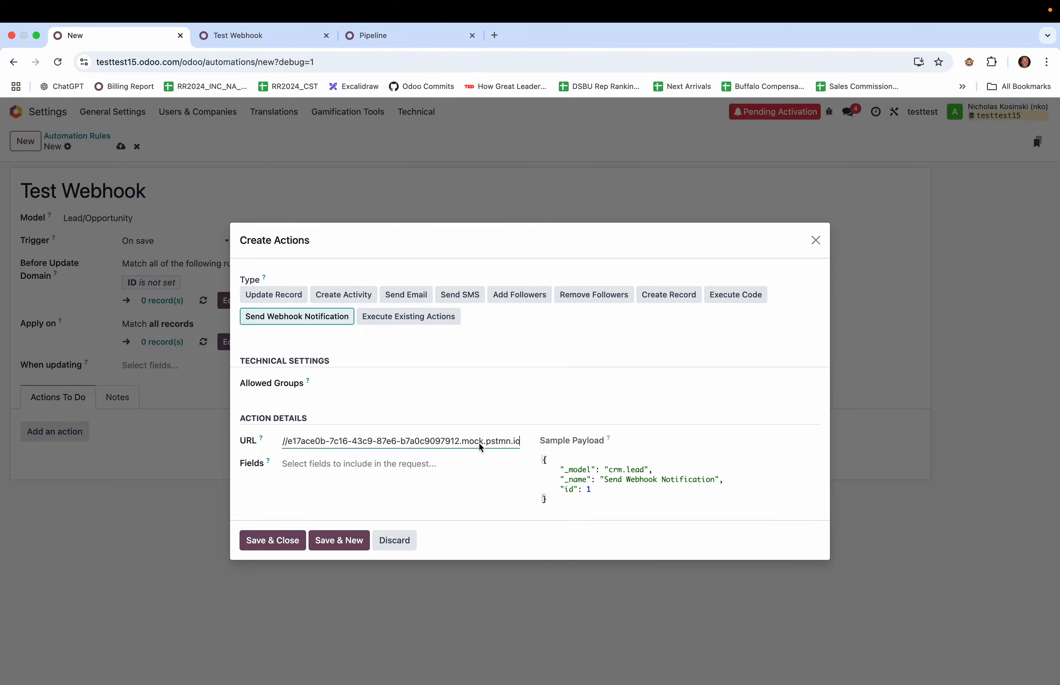
scroll(496, 447, "left", 1)
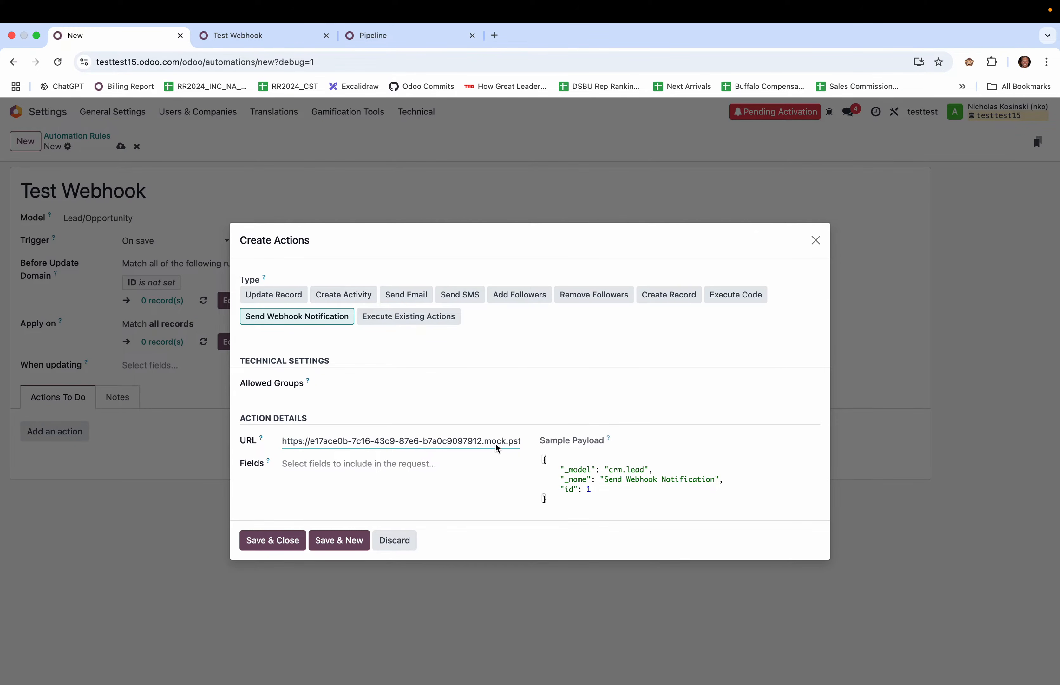
key("ctrl+Left")
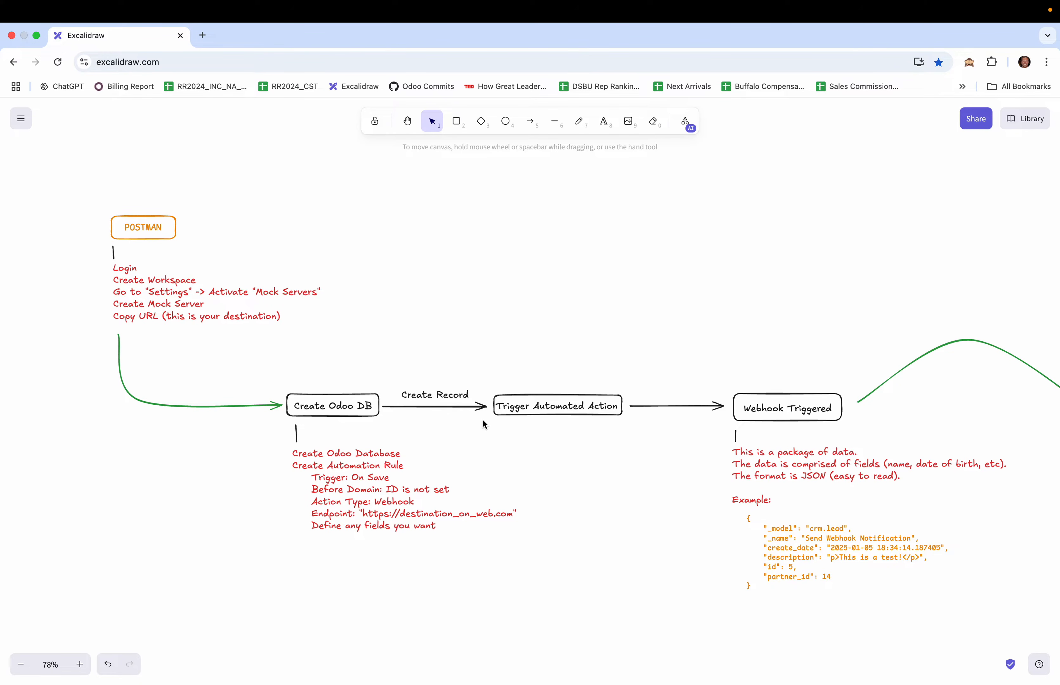
scroll(512, 421, "right", 3)
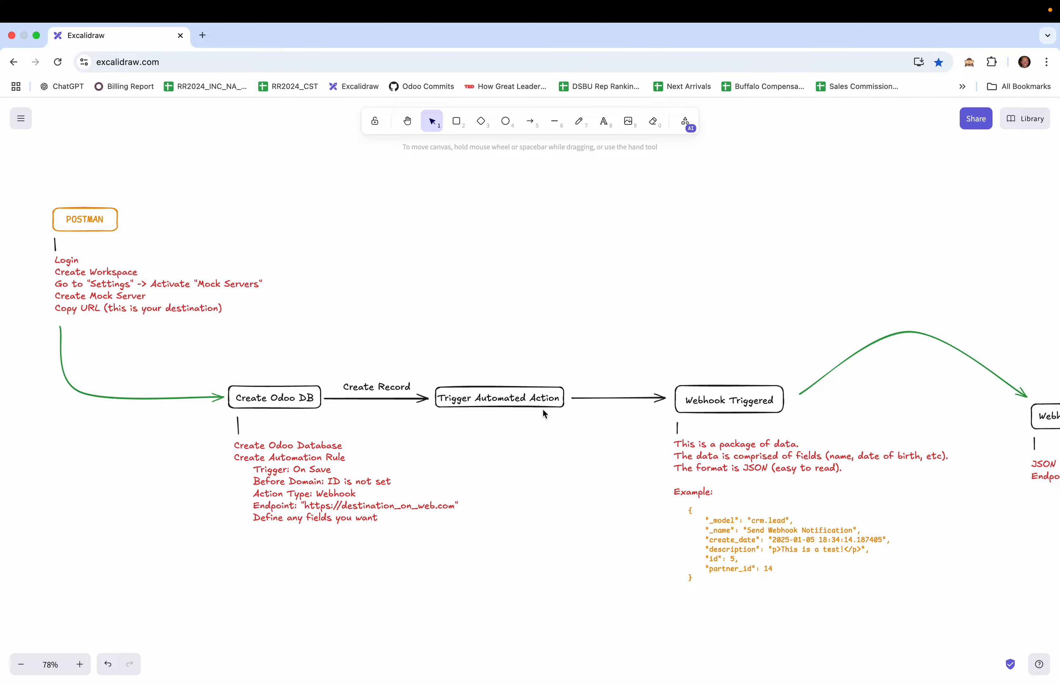
scroll(543, 409, "right", 2)
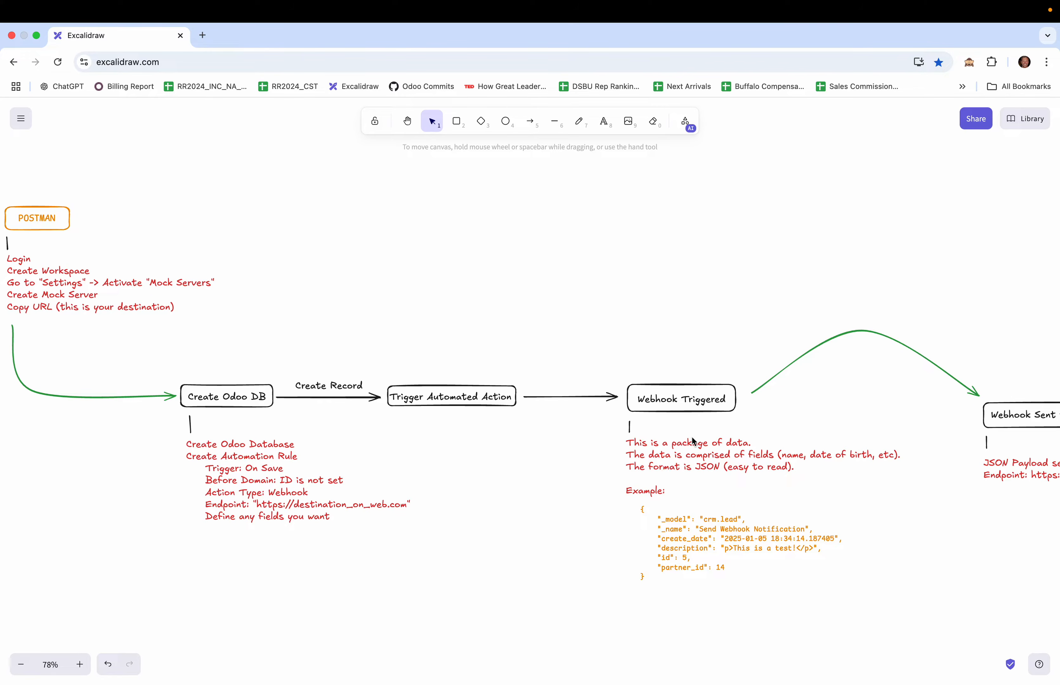
scroll(694, 441, "right", 5)
scroll(694, 441, "down", 1)
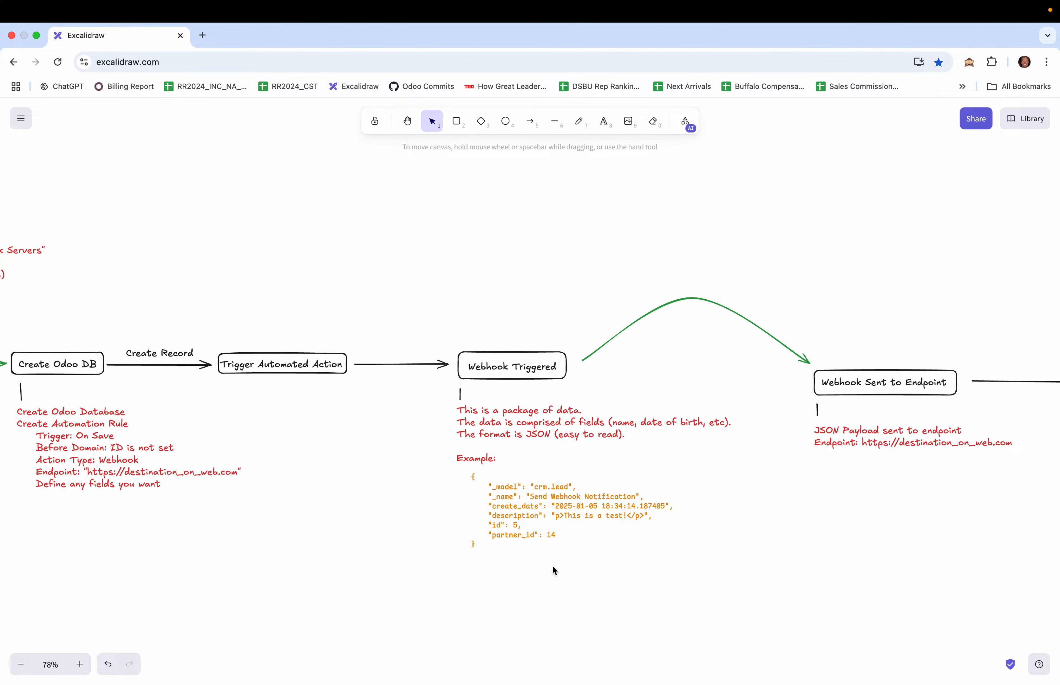
Add Company Name, Expected Revenue, Phone and Email as payload fields, then save and close the action.
key("ctrl+Right")
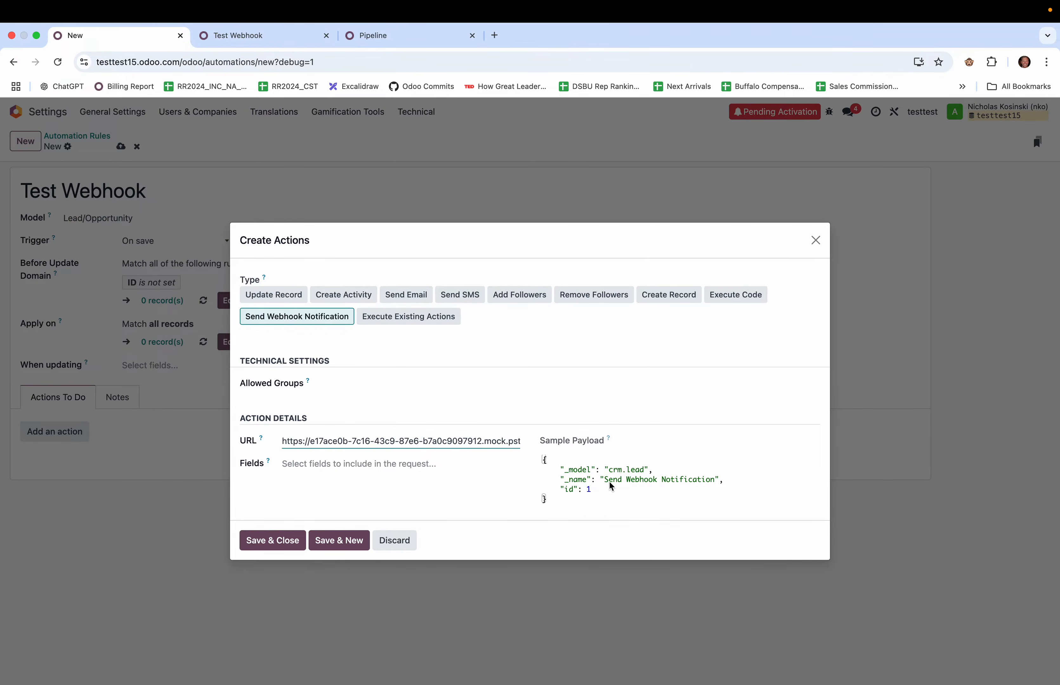
left_click(394, 466)
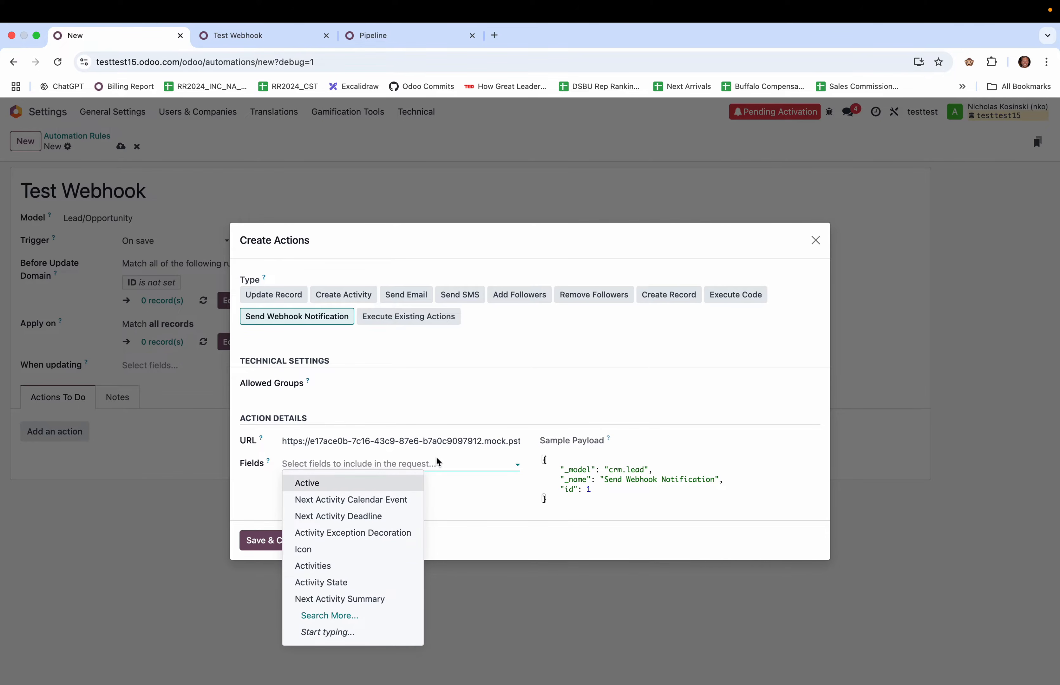
type("comp")
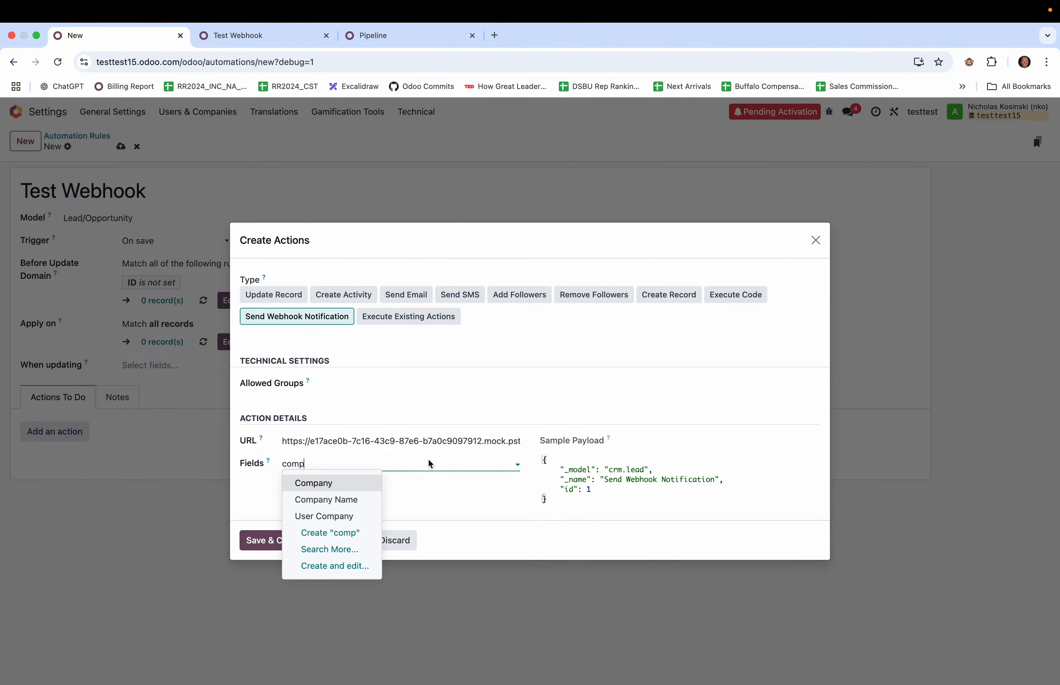
left_click(362, 501)
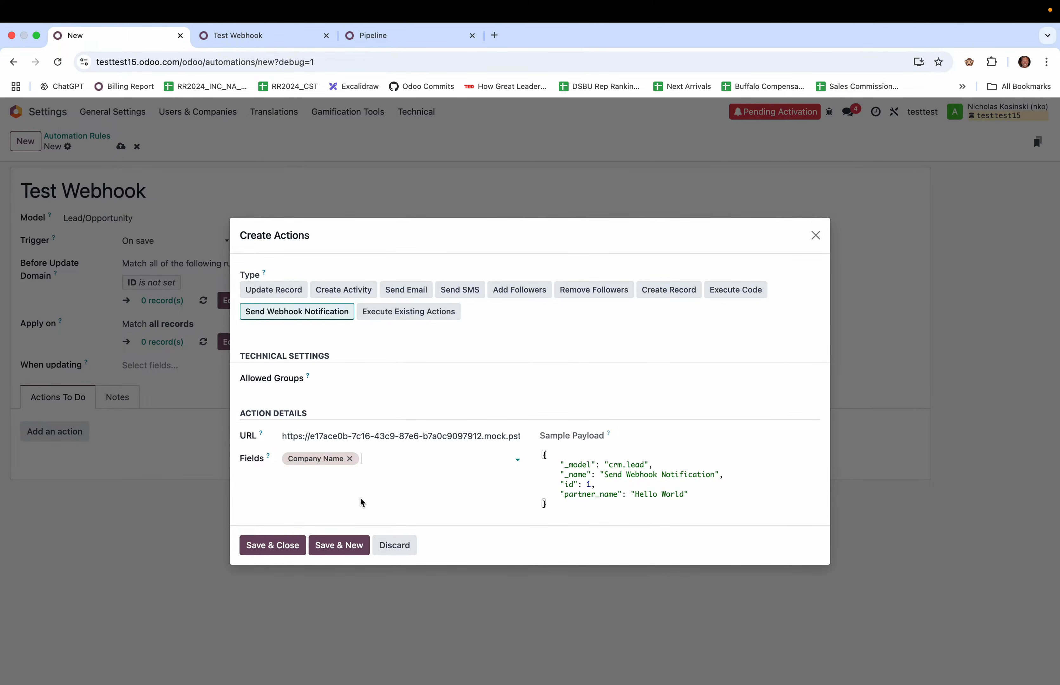
type("expec")
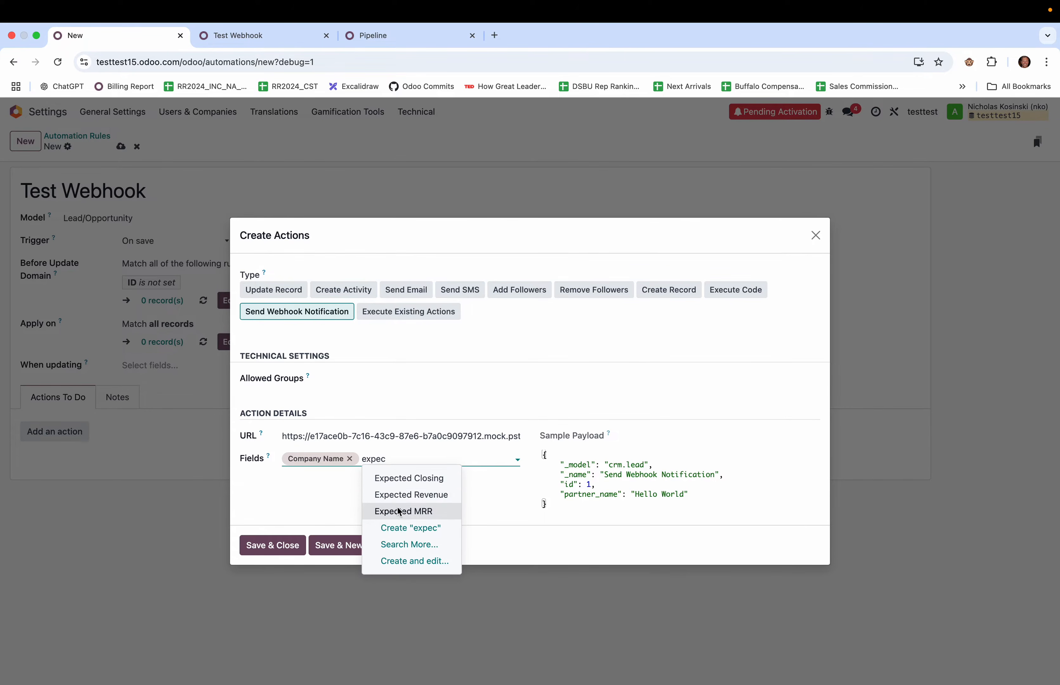
left_click(405, 499)
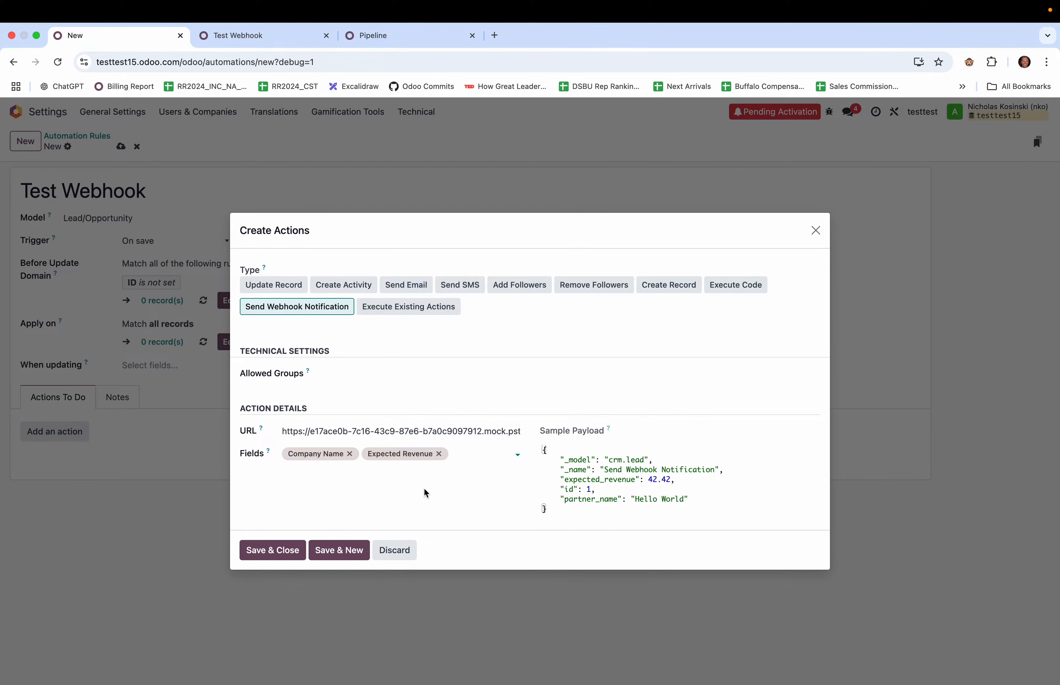
type("phone")
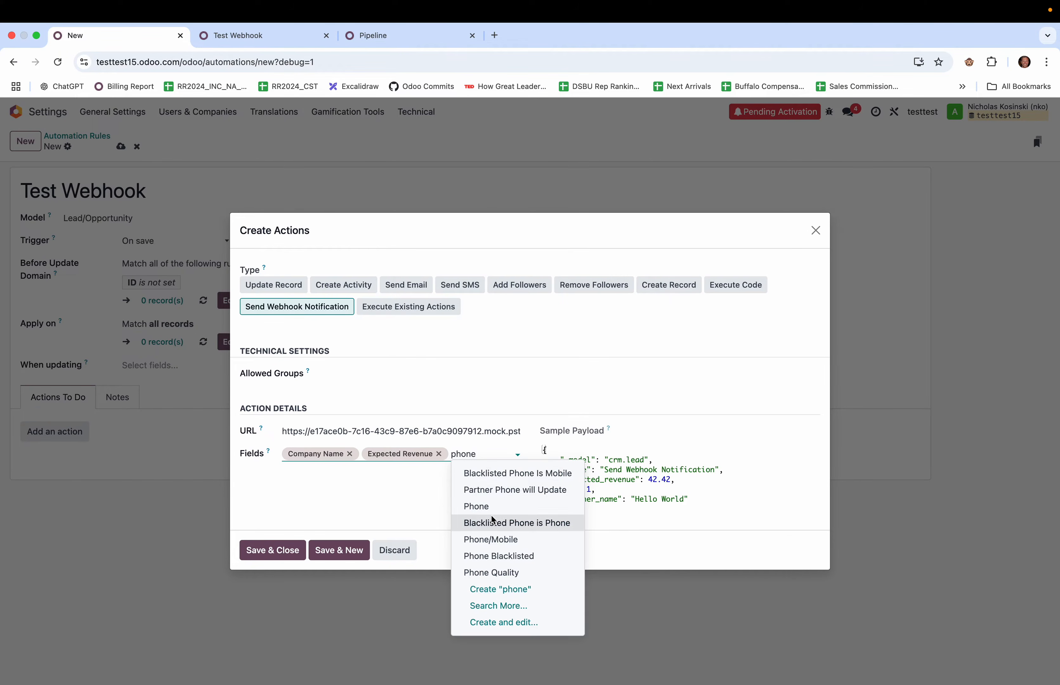
left_click(493, 513)
type("email")
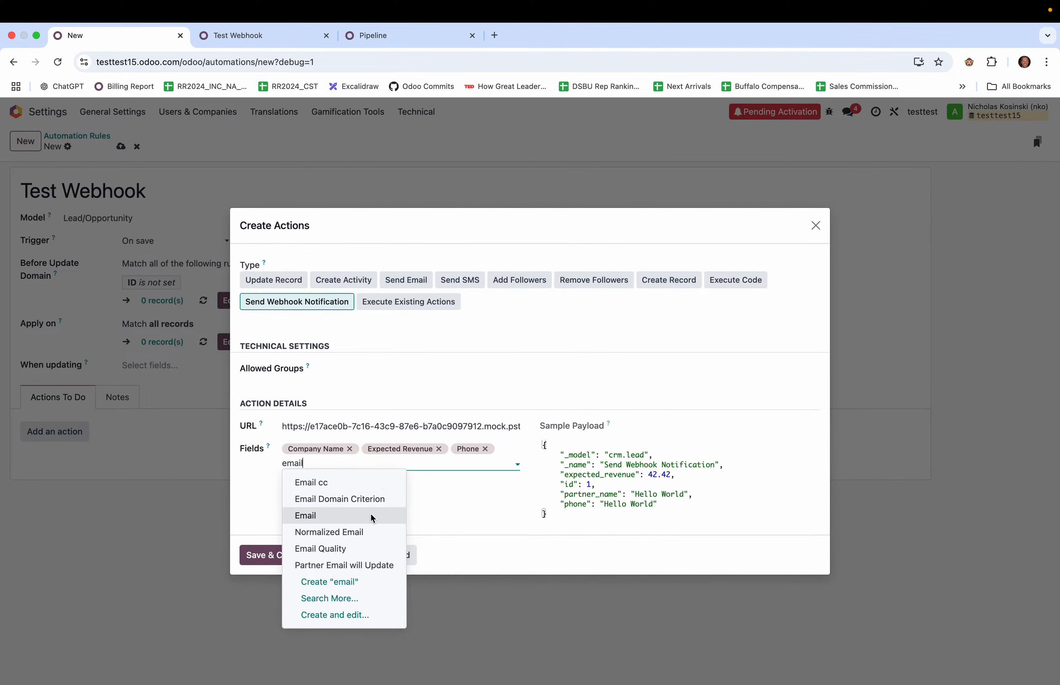
left_click(412, 510)
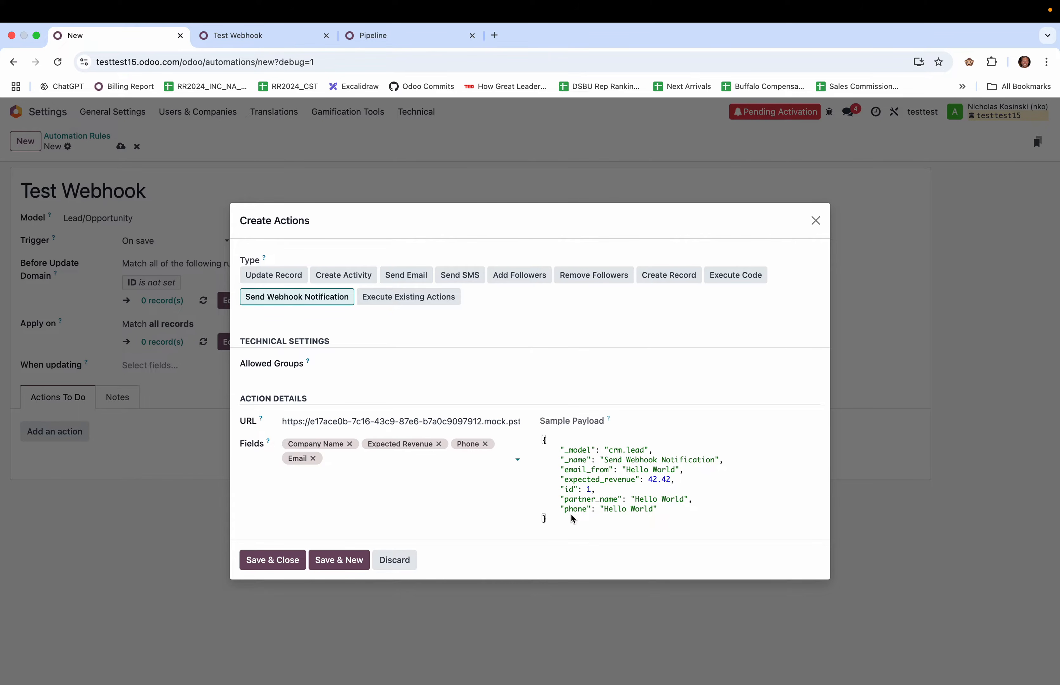
triple_click(376, 431)
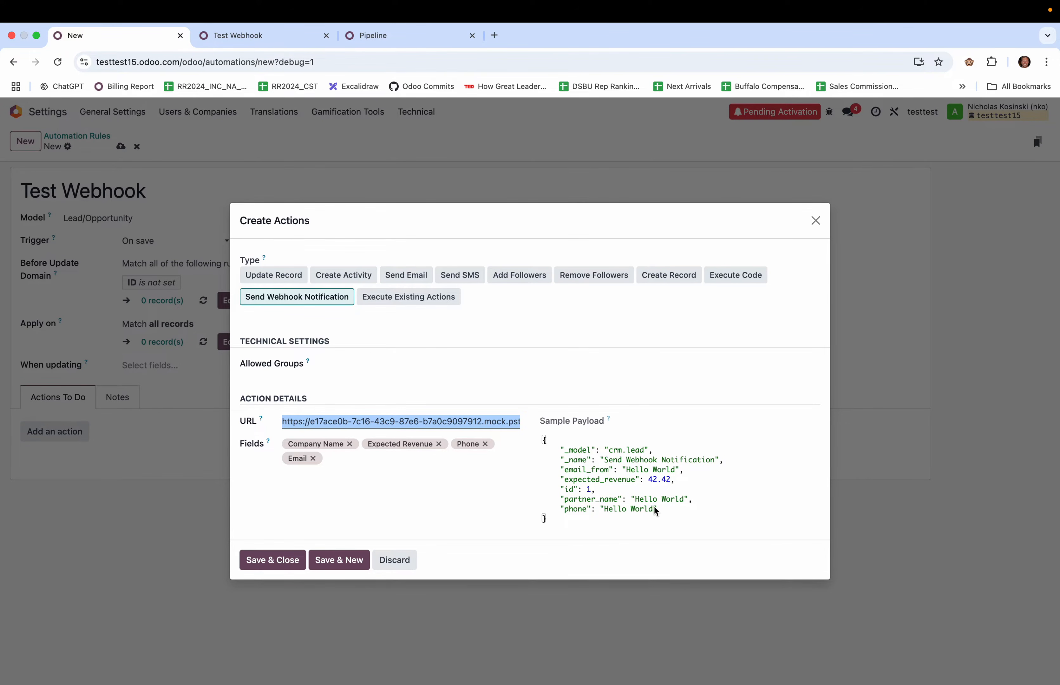
left_click(282, 569)
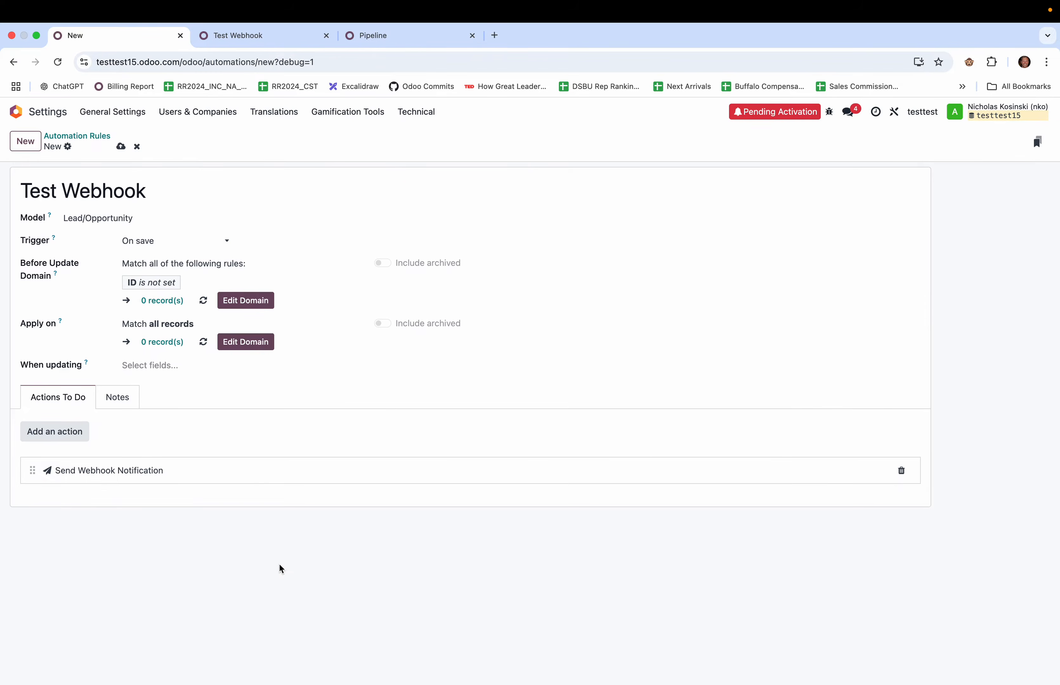
Save the Test Webhook automation rule and open the CRM app.
left_click(121, 147)
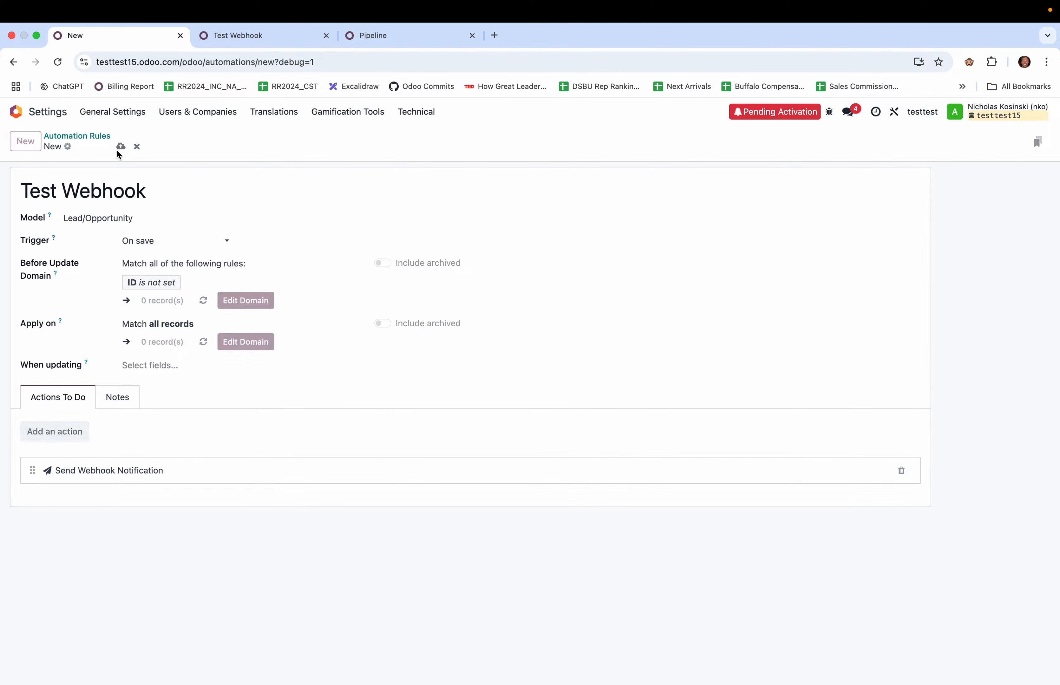
left_click(23, 116)
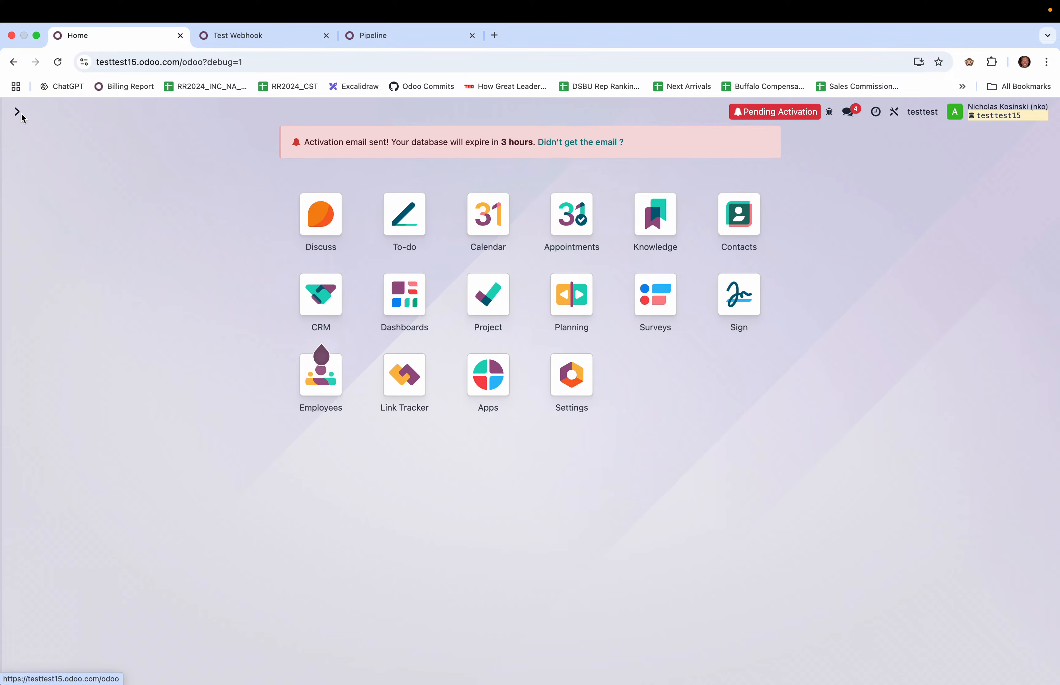
type("crm")
key("Return")
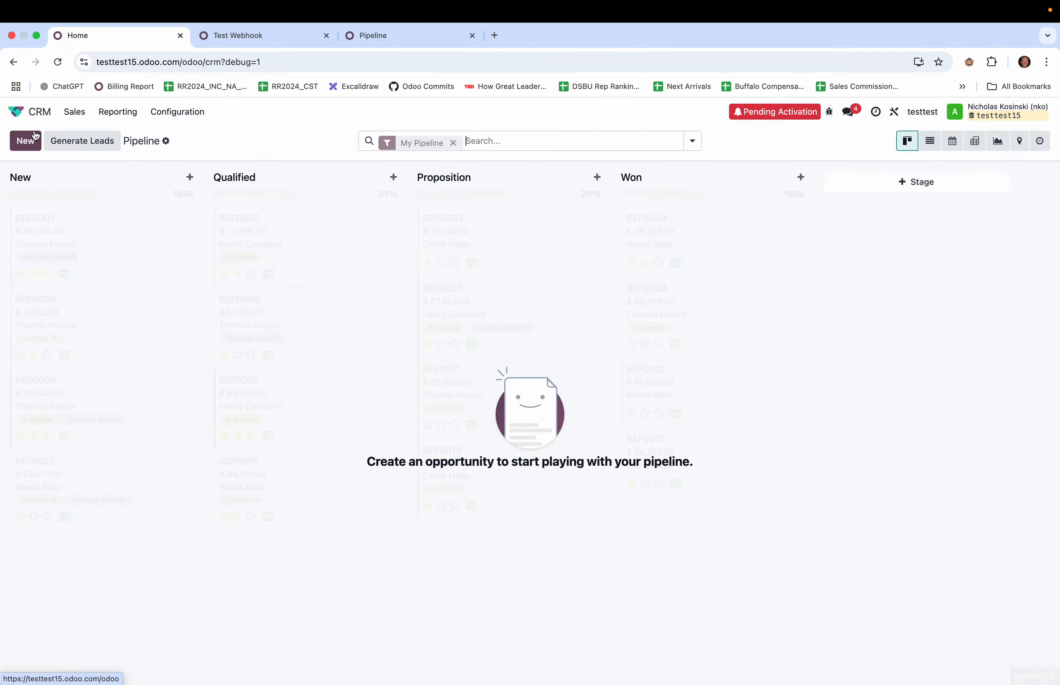
Quick-create an opportunity for a new contact with their email, phone 123 and expected revenue 321.
left_click(26, 141)
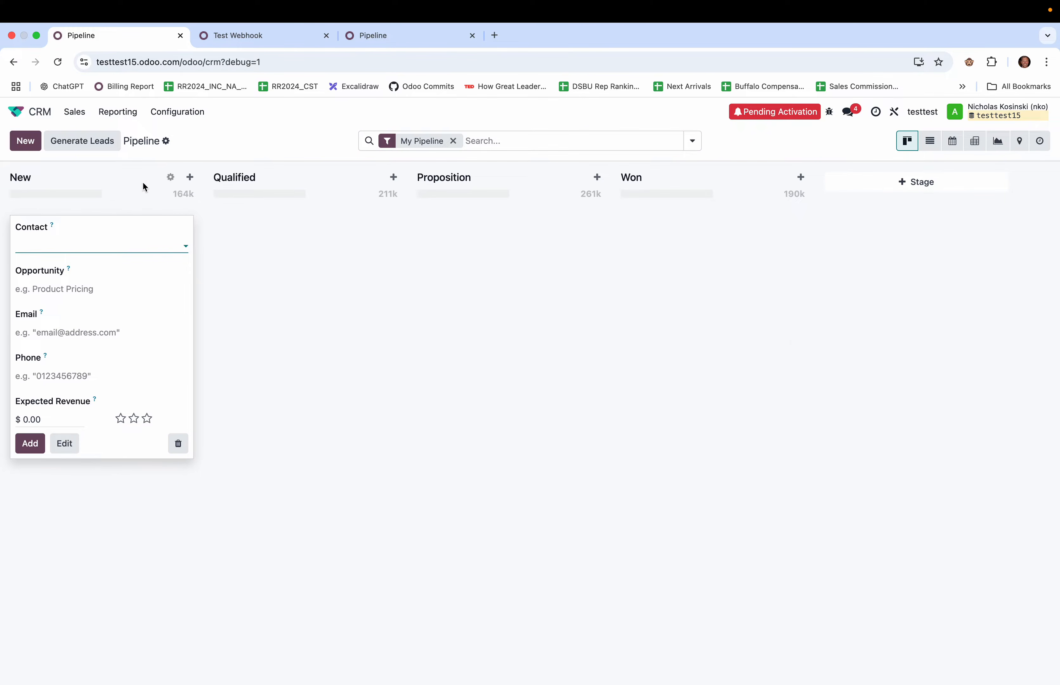
type("ALEI")
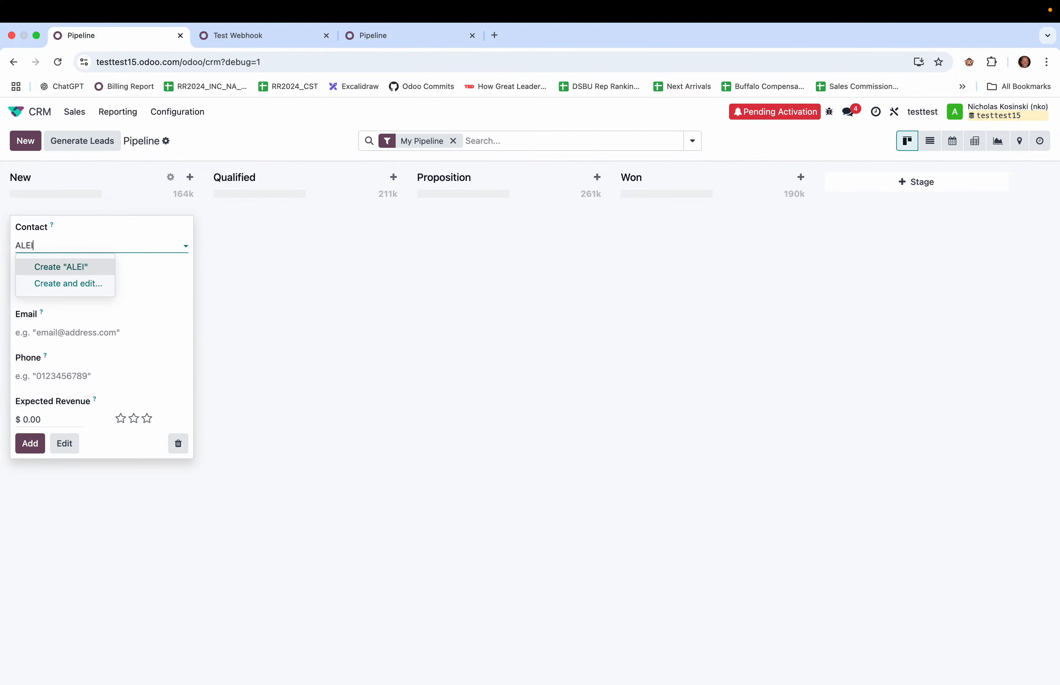
left_click(88, 267)
left_click(158, 330)
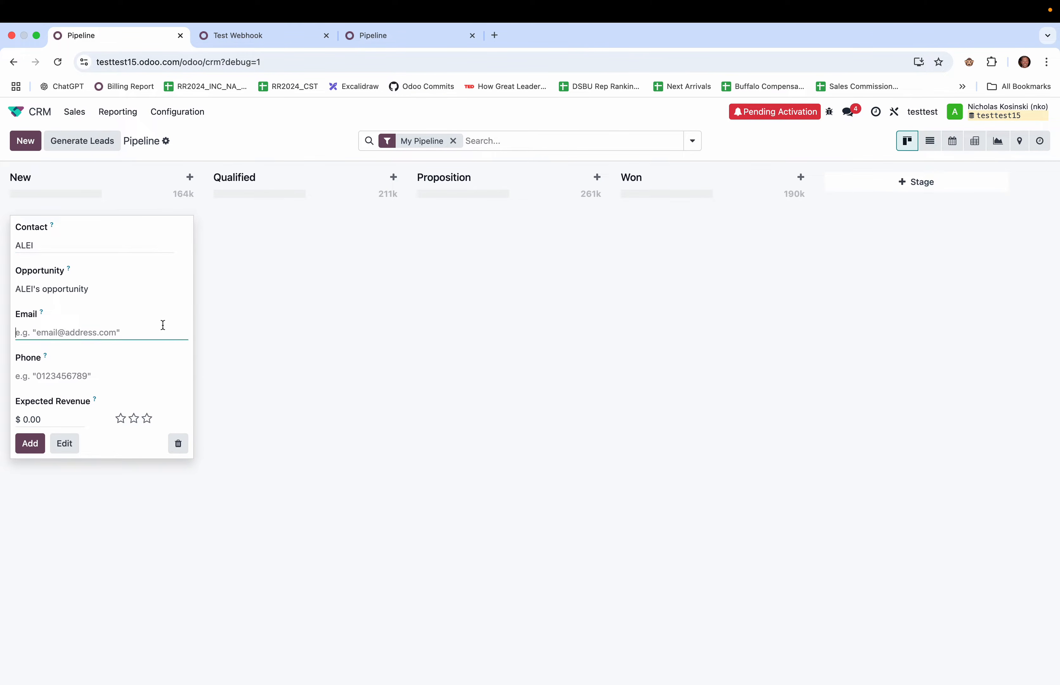
type("alei@odoooooooo.com")
key("Tab")
type("123")
left_click(74, 423)
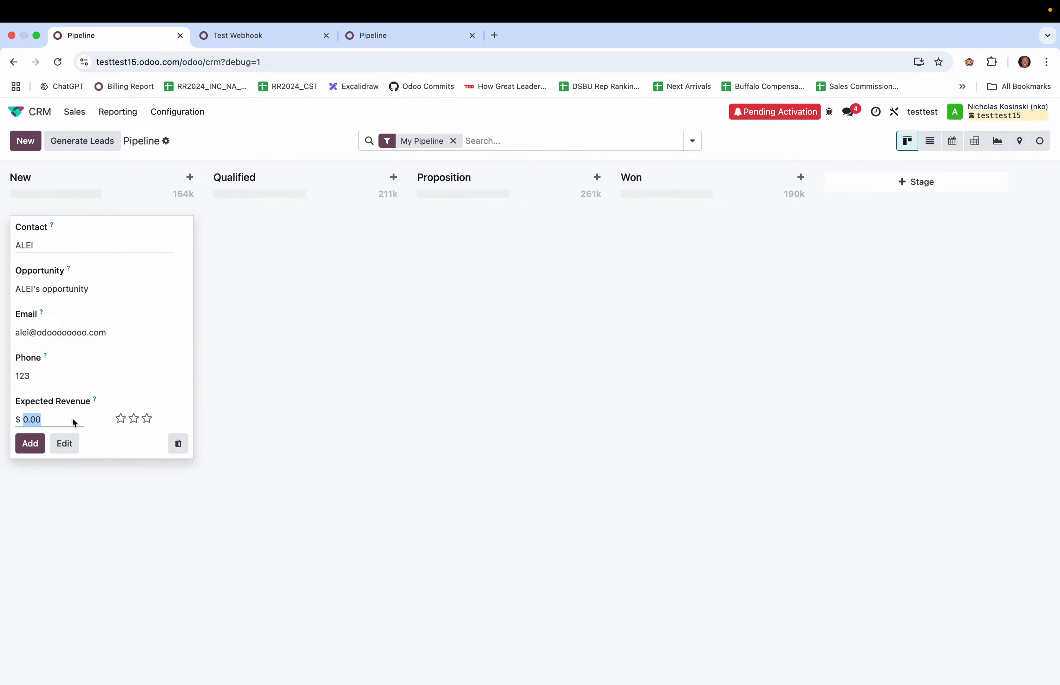
type("321")
left_click(32, 446)
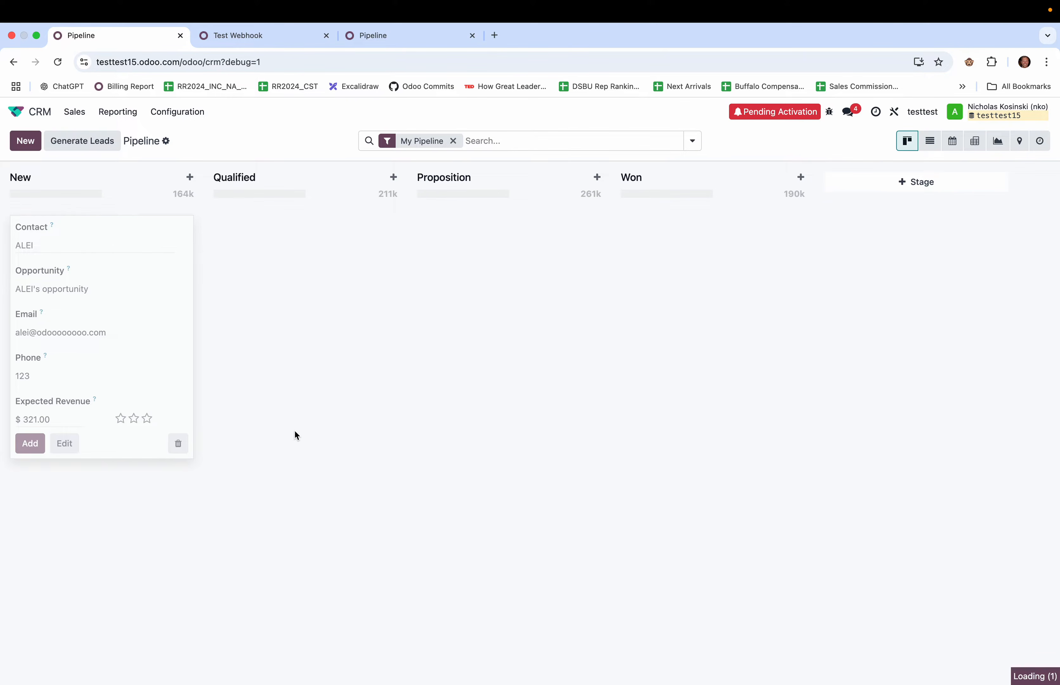
key("alt")
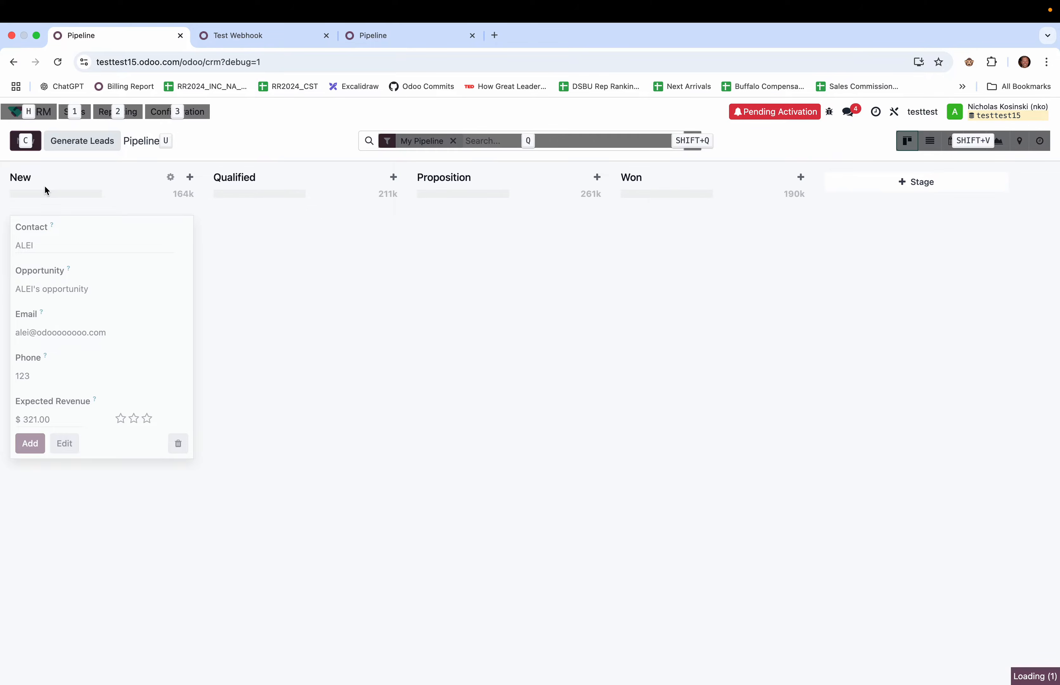
Expand the Test Server's logged POST call and its request body JSON to list all payload fields.
key("ctrl+Left")
key("ctrl+Left")
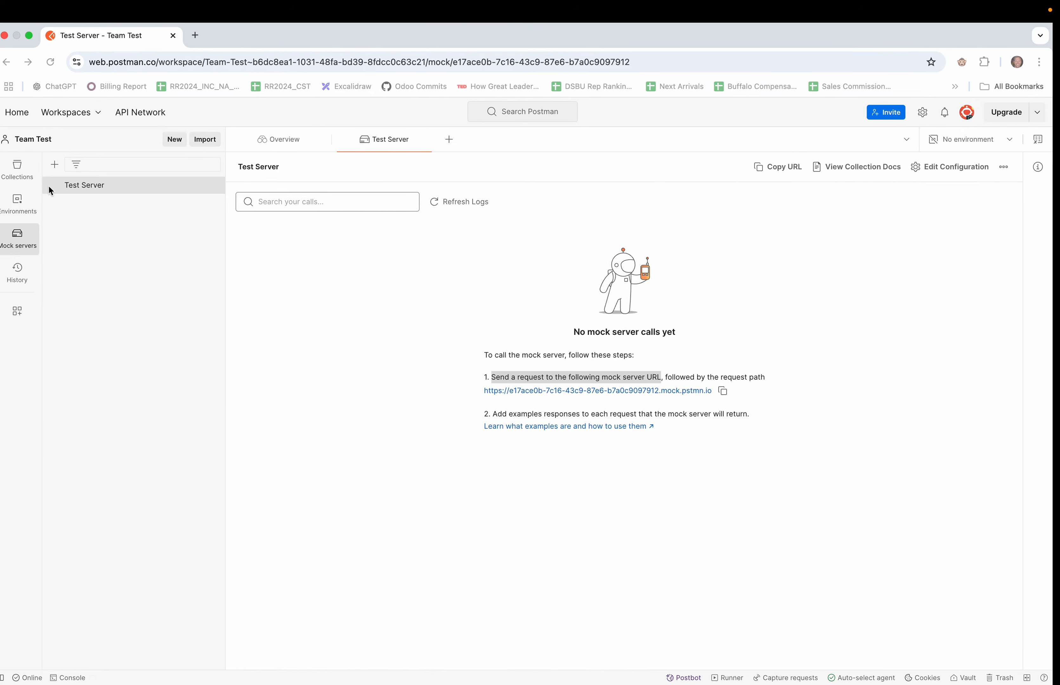
left_click(87, 185)
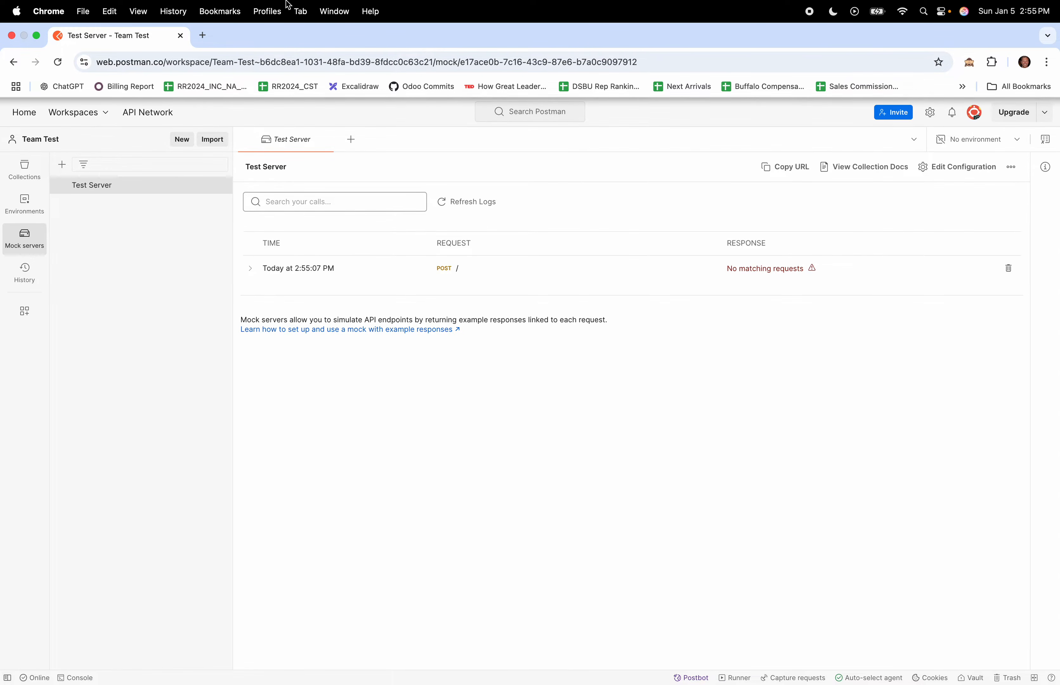
left_click(251, 270)
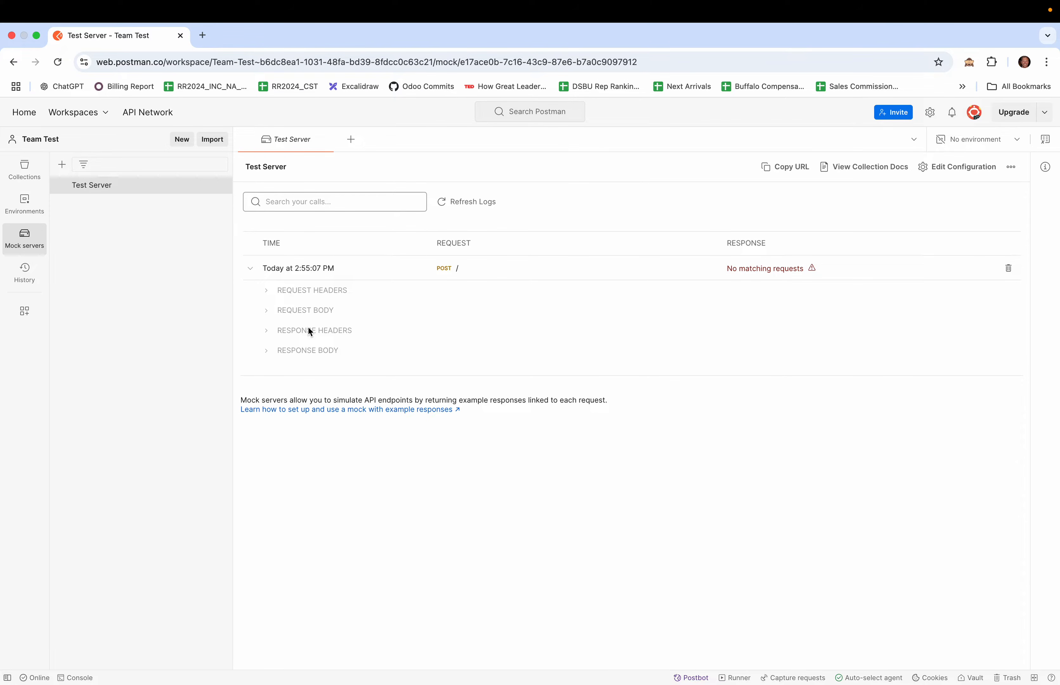
left_click(326, 312)
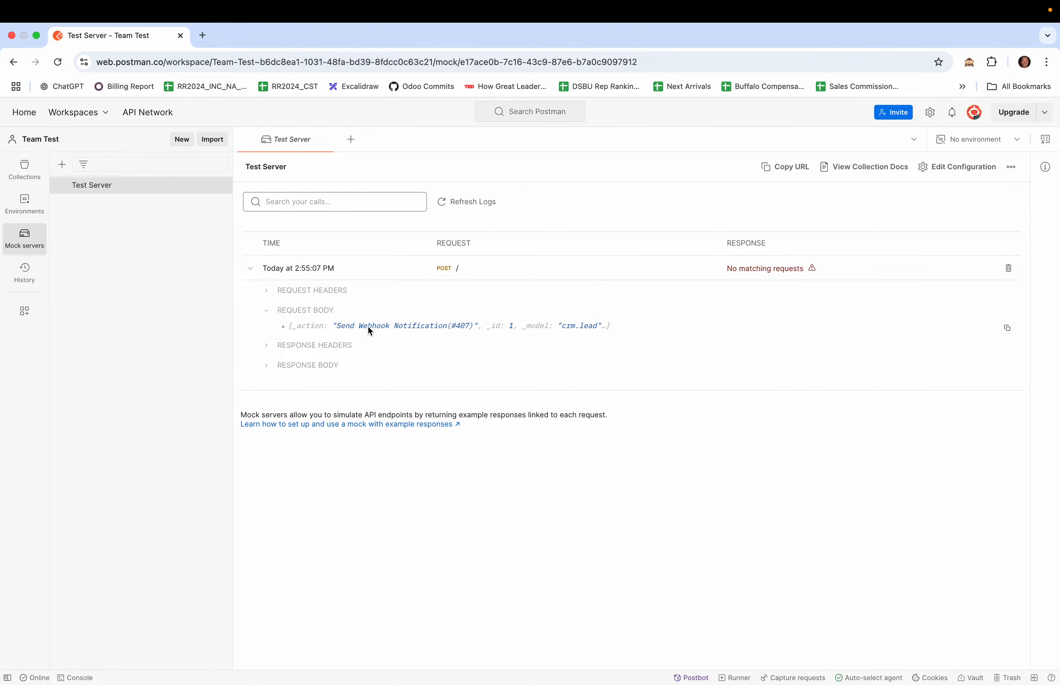
left_click(369, 329)
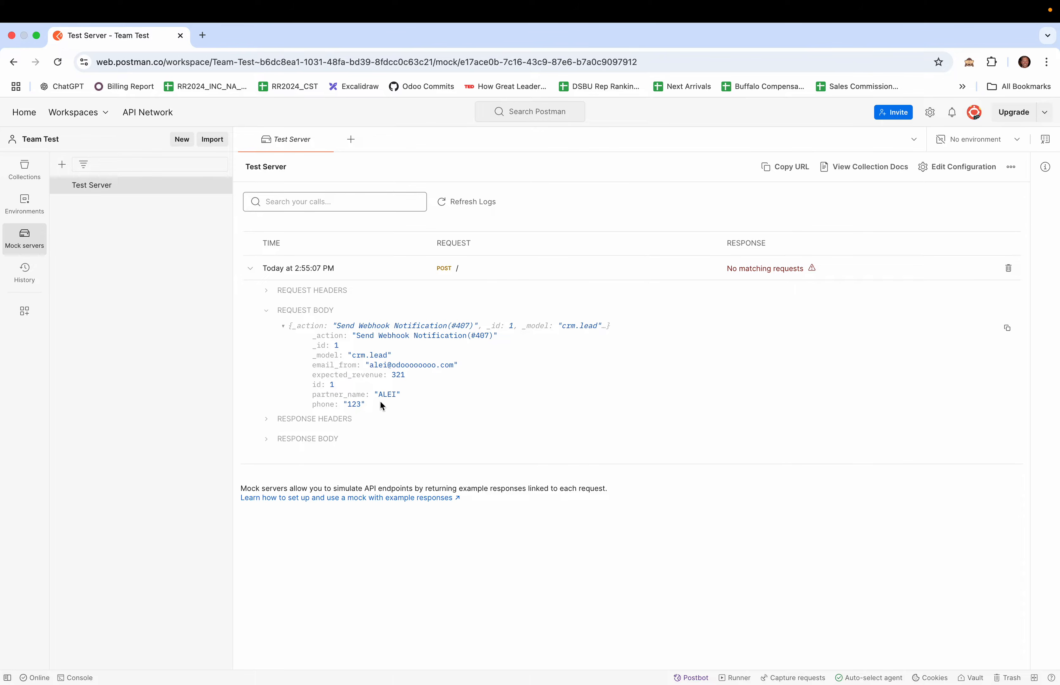
left_click_drag(387, 404, 267, 336)
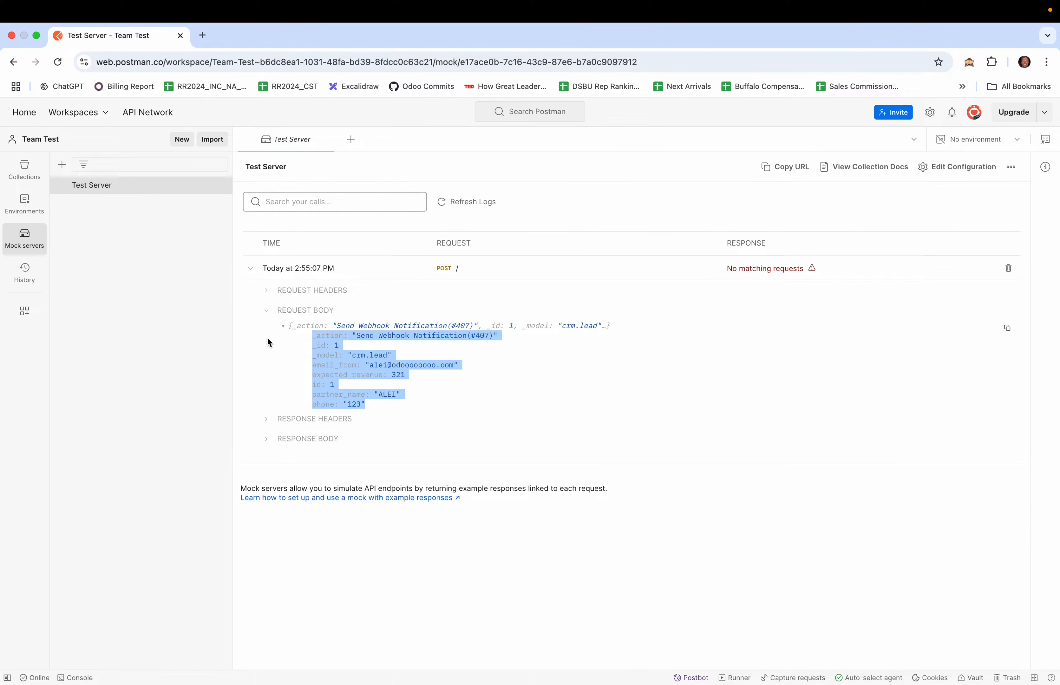
left_click(267, 336)
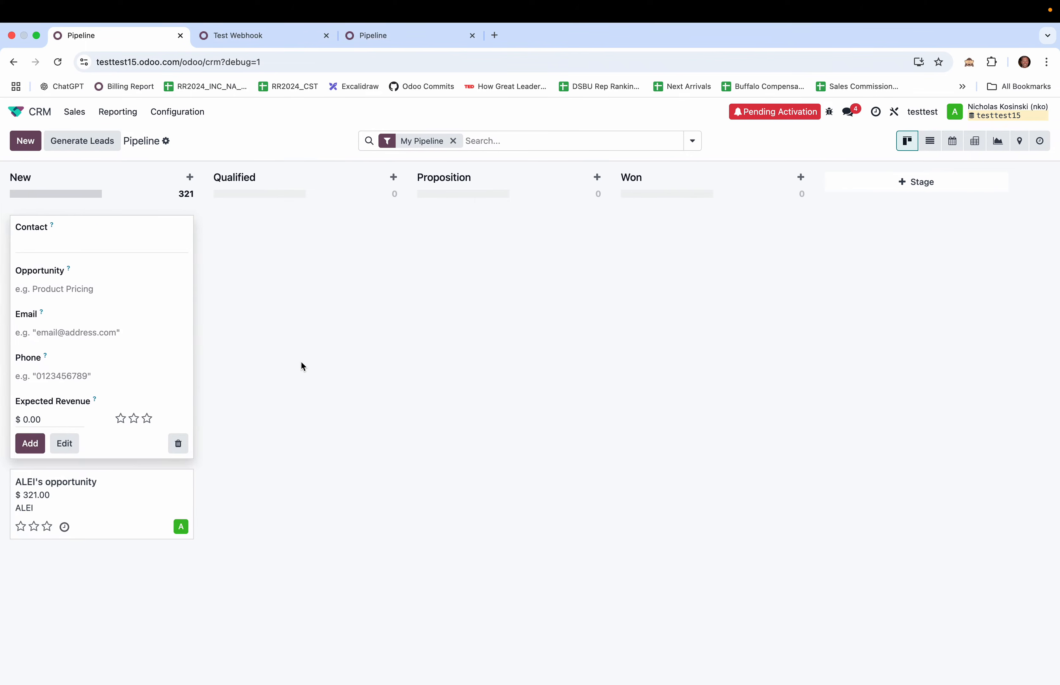
Reopen the Test Webhook rule's Send Webhook Notification action from Automation Rules to review it.
left_click(15, 112)
type("aut")
key("Return")
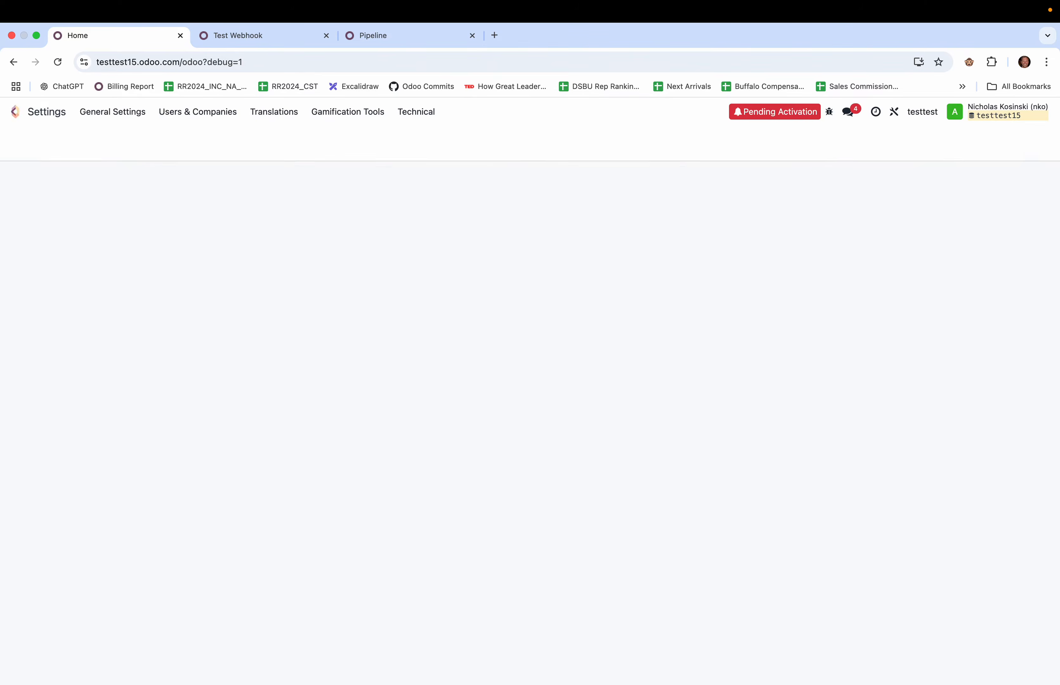
left_click(109, 193)
left_click(215, 470)
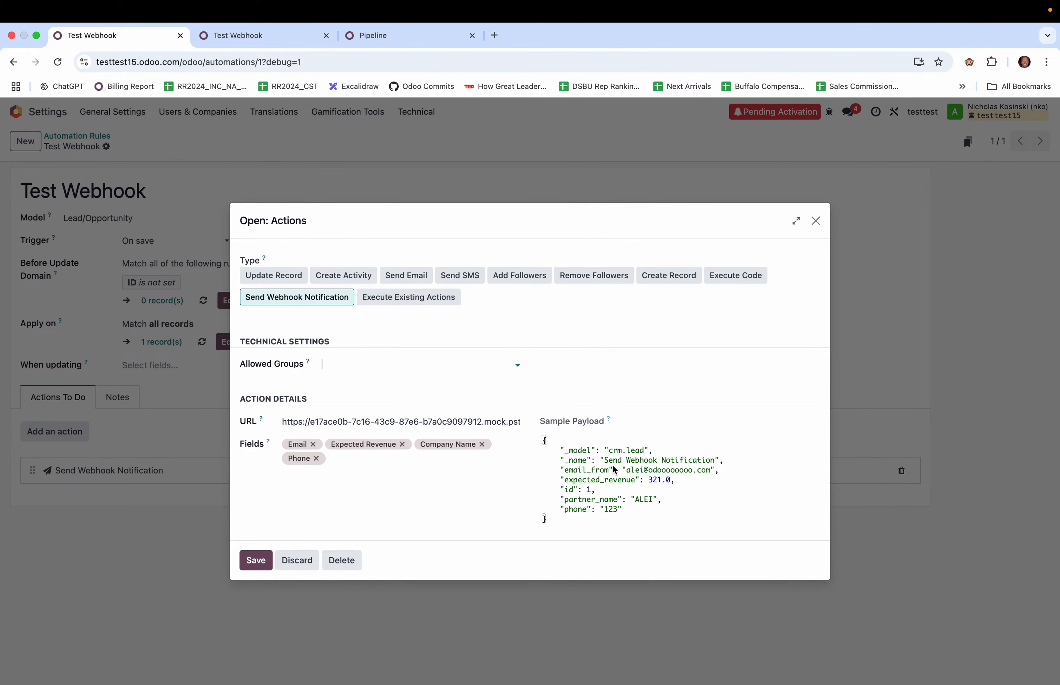
double_click(474, 428)
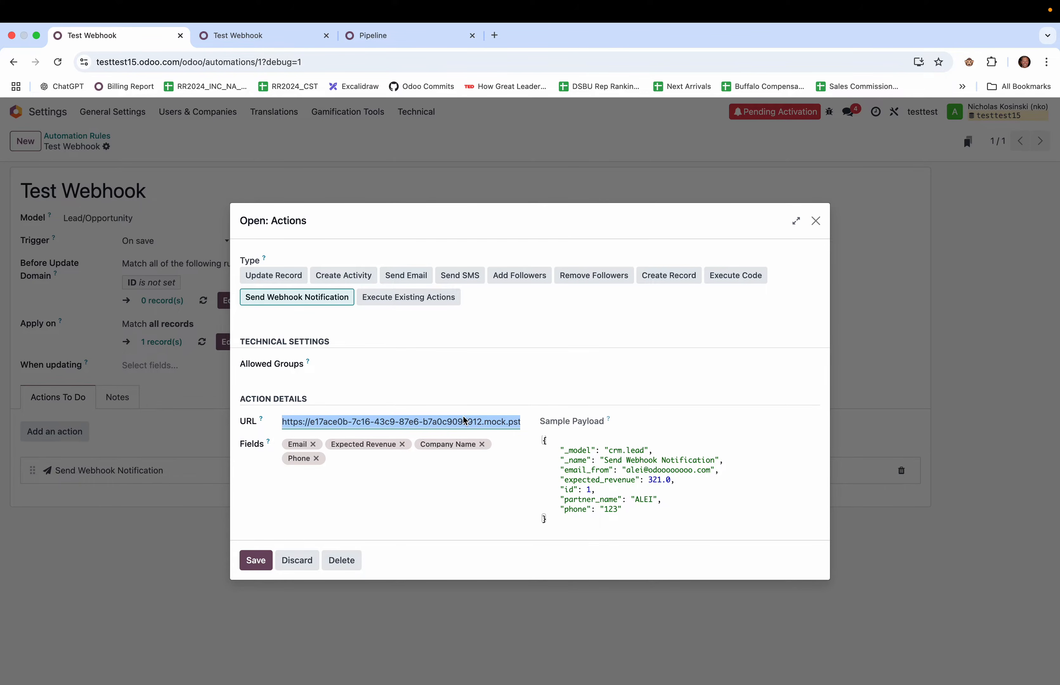
key("ctrl+Left")
key("ctrl+Left")
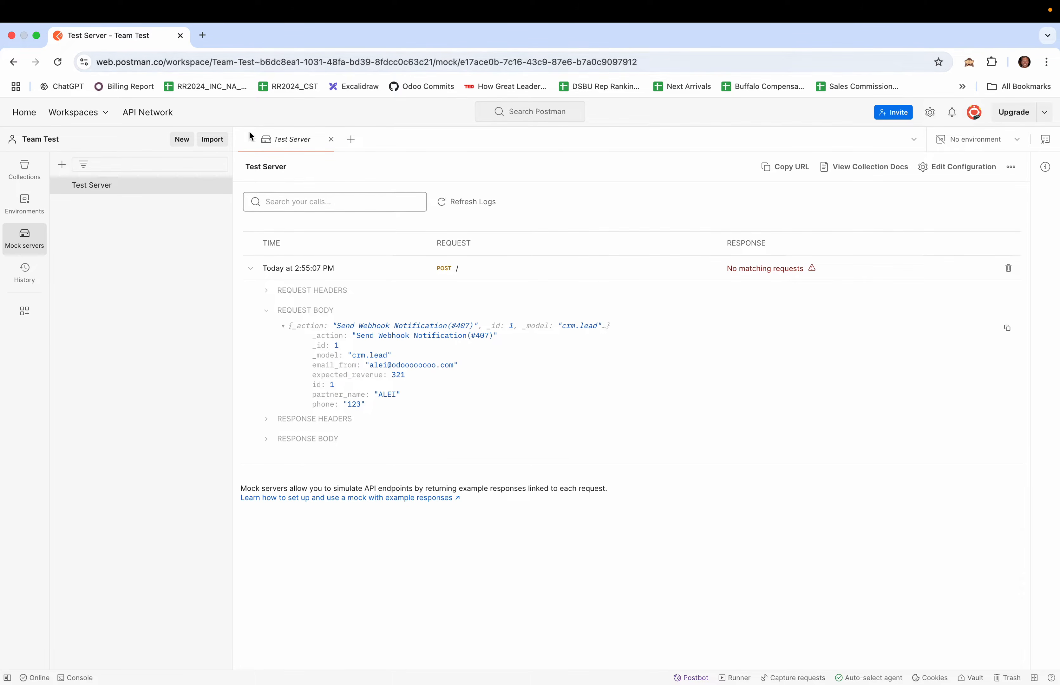
left_click_drag(385, 414, 262, 327)
left_click(249, 317)
Draw an orange arrow pointing down into the Endpoint ellipse.
key("ctrl+Left")
key("ctrl+Left")
scroll(650, 436, "left", 5)
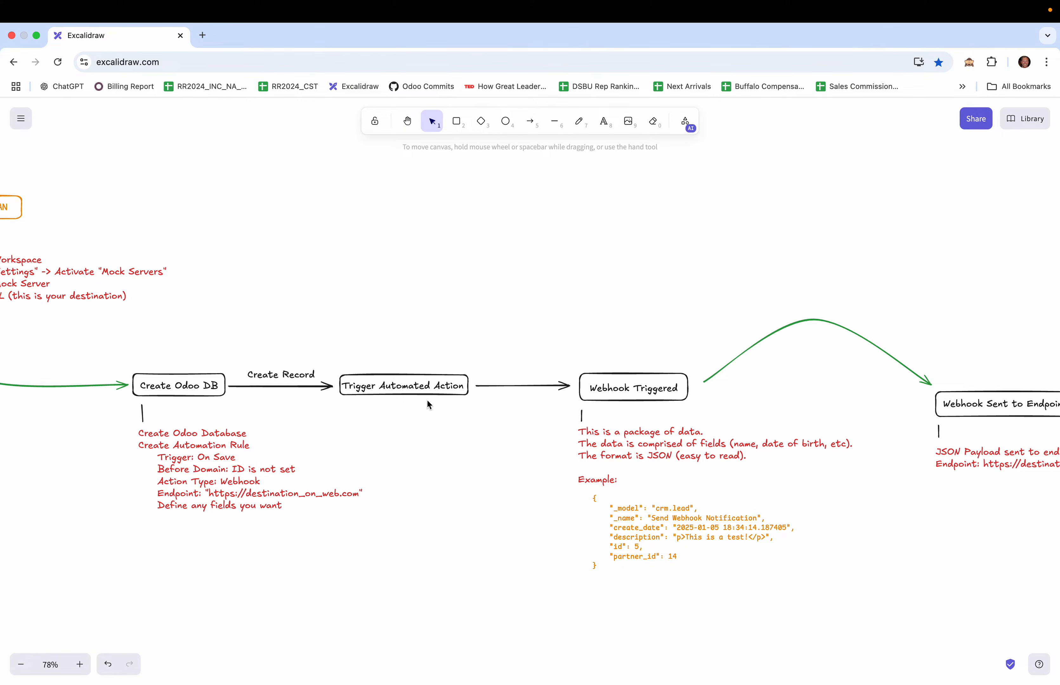
scroll(428, 401, "right", 3)
scroll(428, 401, "down", 1)
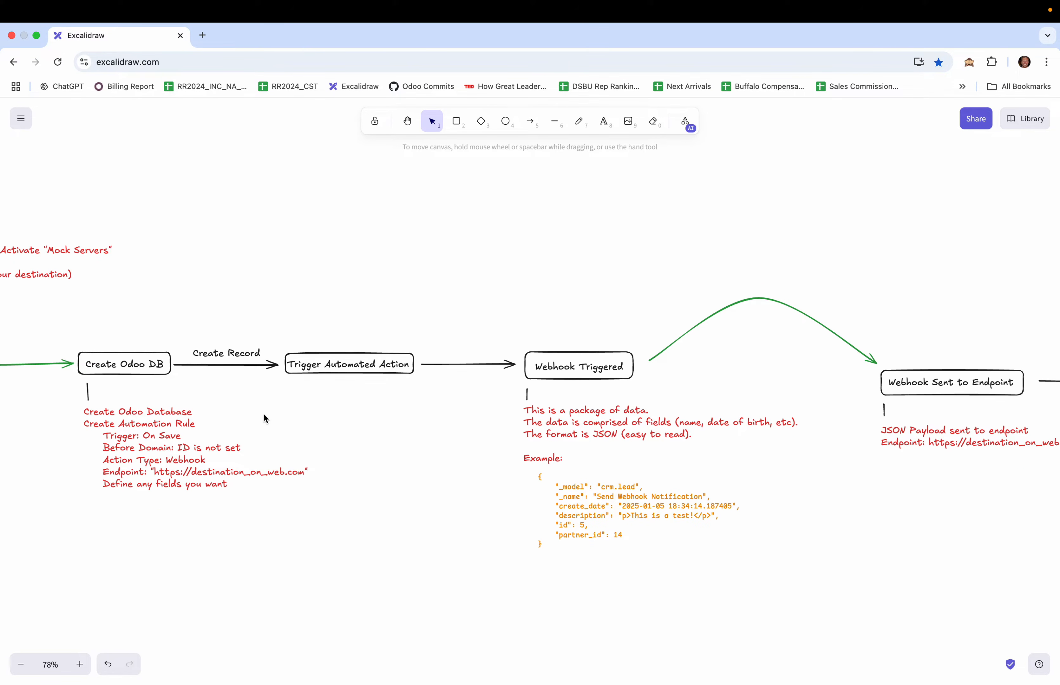
scroll(395, 401, "right", 6)
scroll(394, 401, "down", 2)
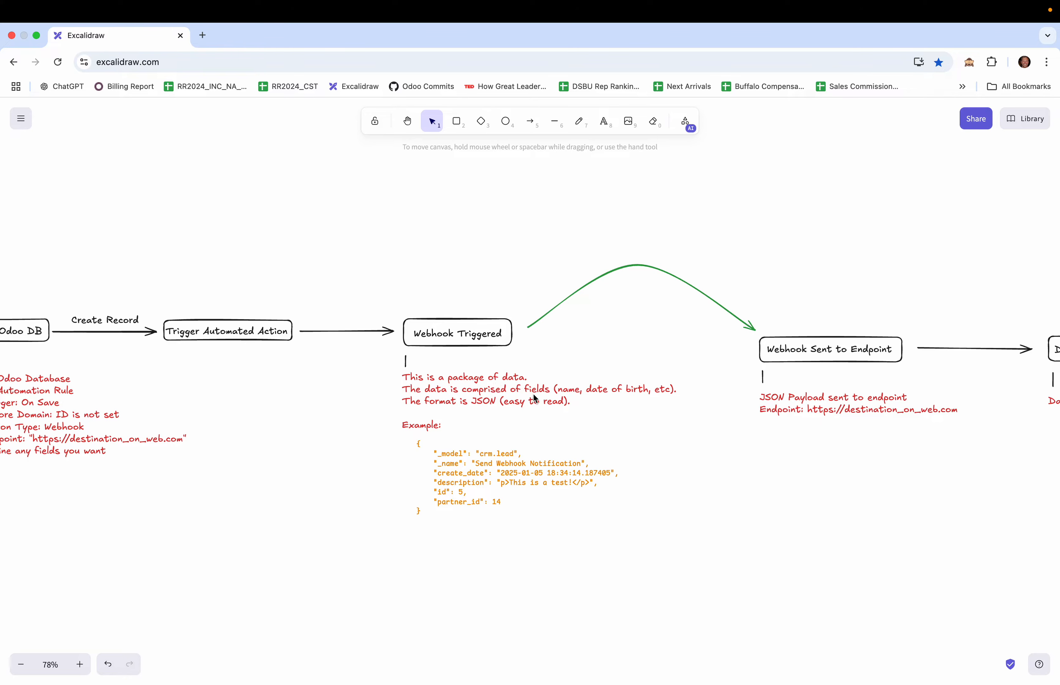
scroll(553, 432, "right", 8)
scroll(552, 432, "down", 1)
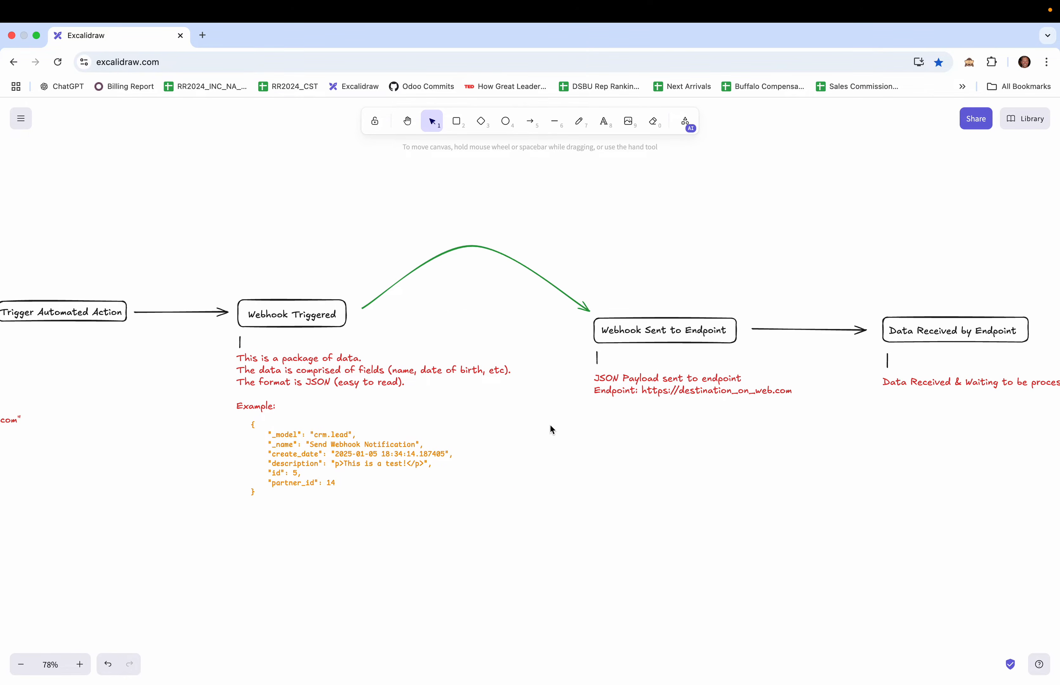
scroll(616, 347, "right", 6)
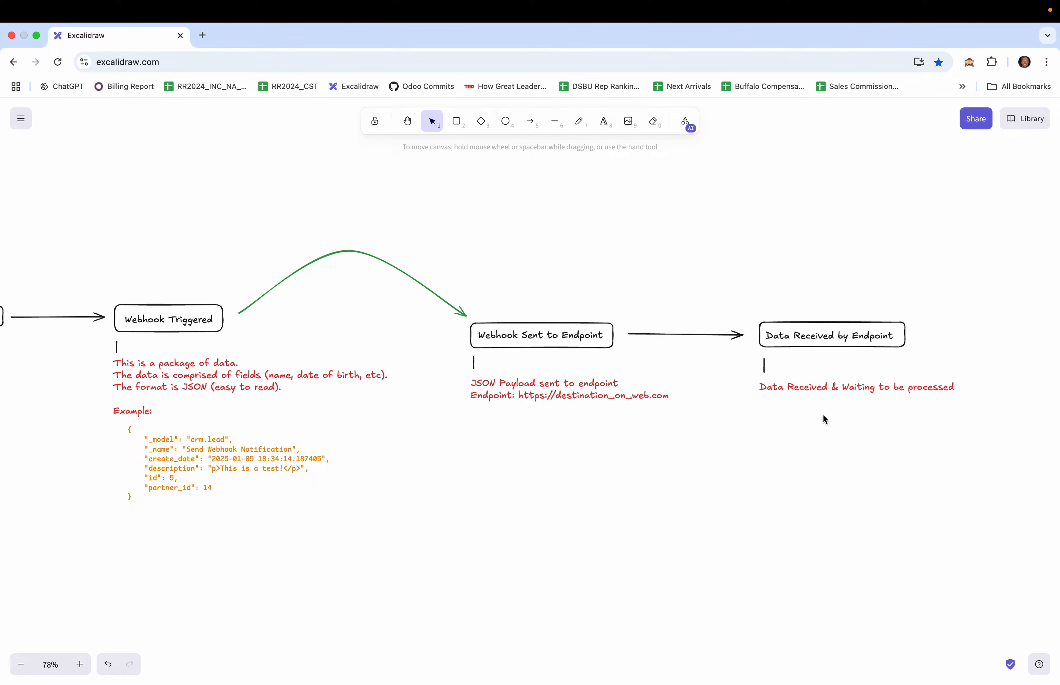
scroll(824, 419, "right", 15)
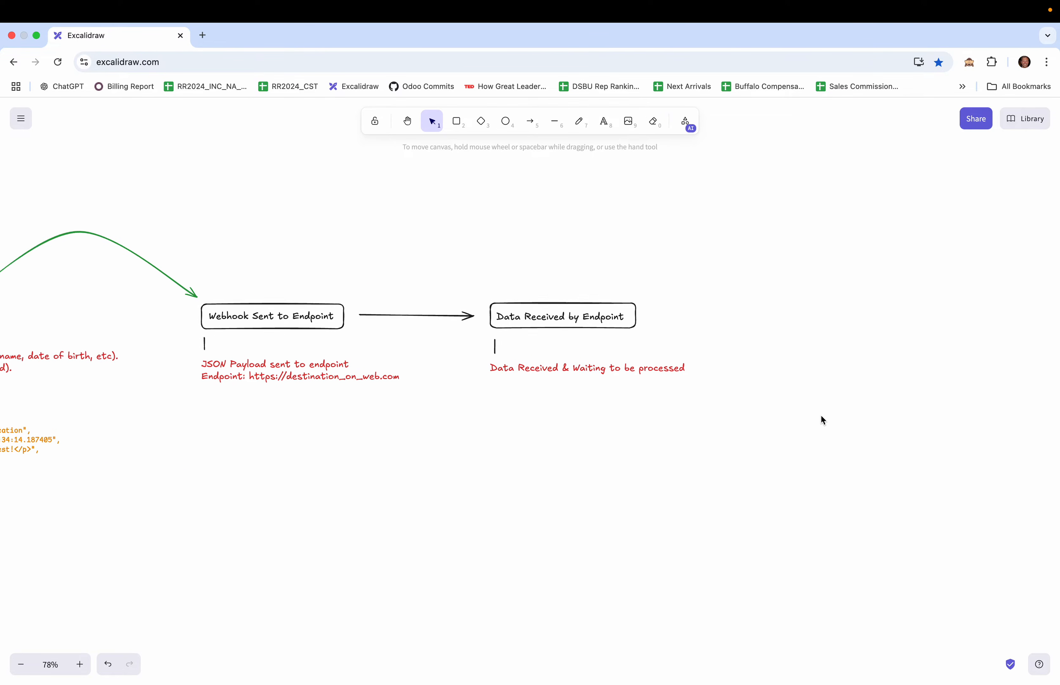
scroll(823, 421, "down", 5)
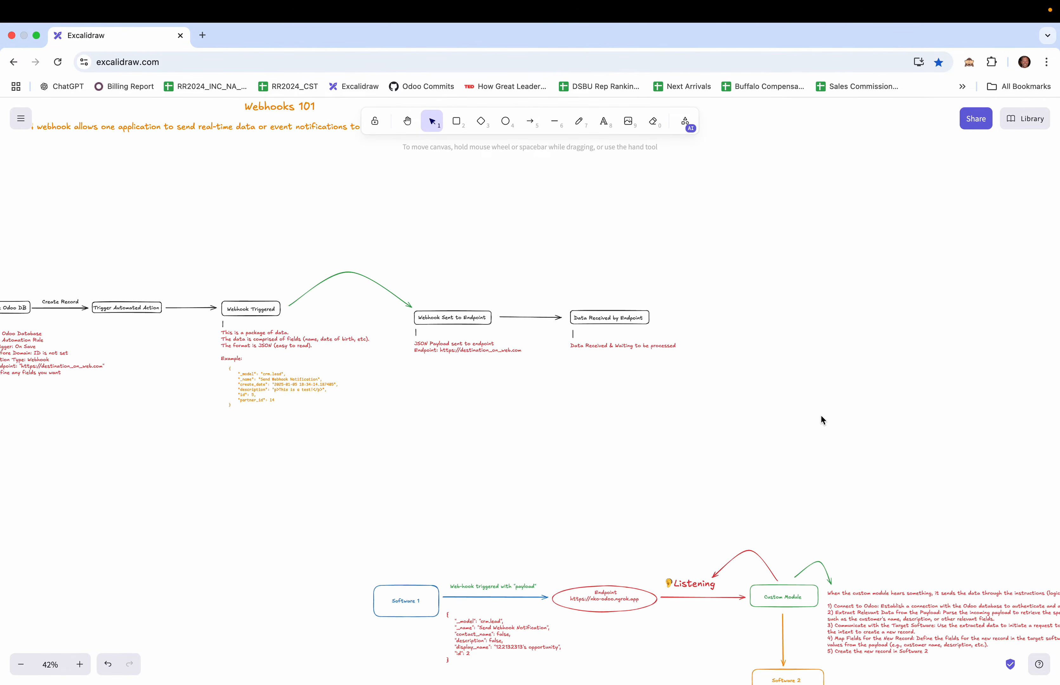
left_click(530, 121)
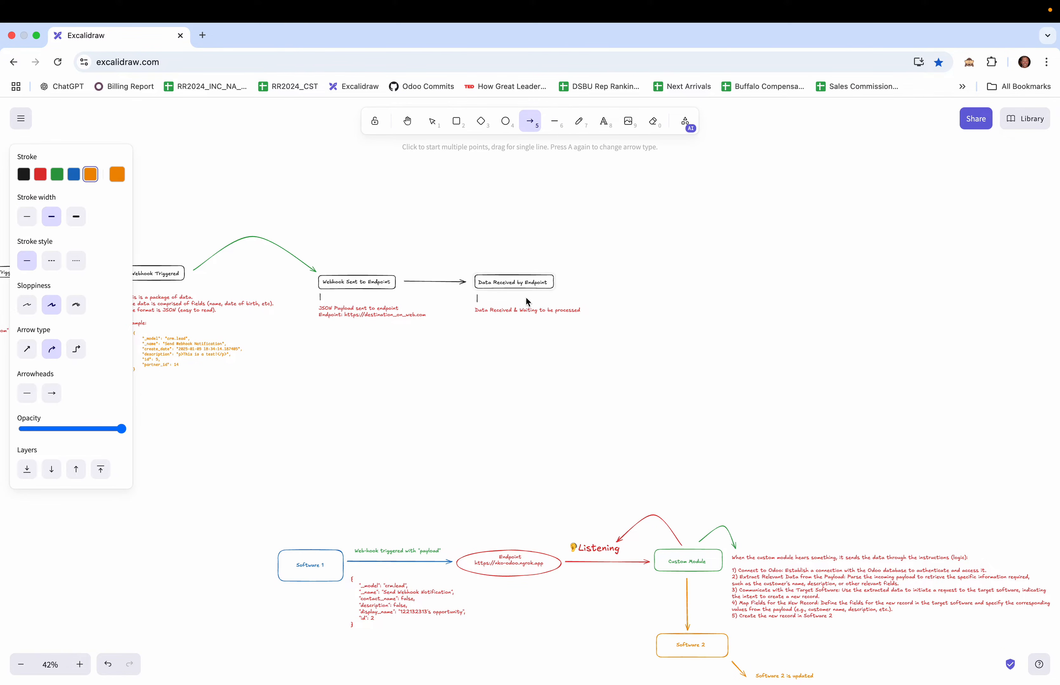
left_click_drag(515, 340, 516, 543)
Pan around the diagram and briefly select the red payload JSON text.
scroll(490, 541, "down", 4)
scroll(490, 541, "right", 4)
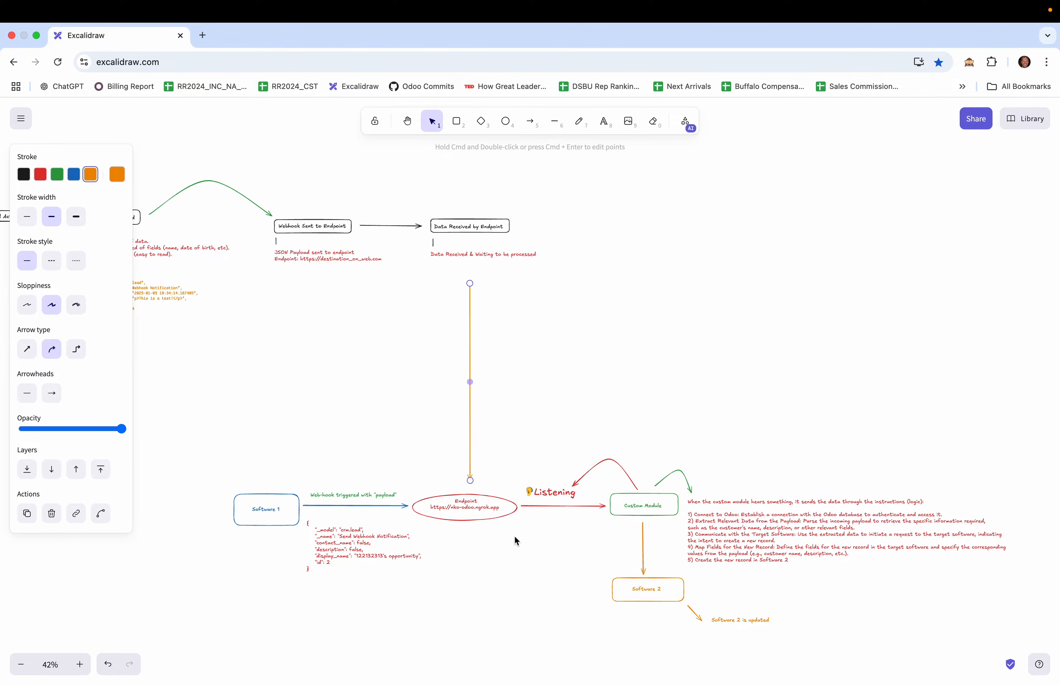
scroll(436, 534, "up", 10)
scroll(436, 534, "left", 10)
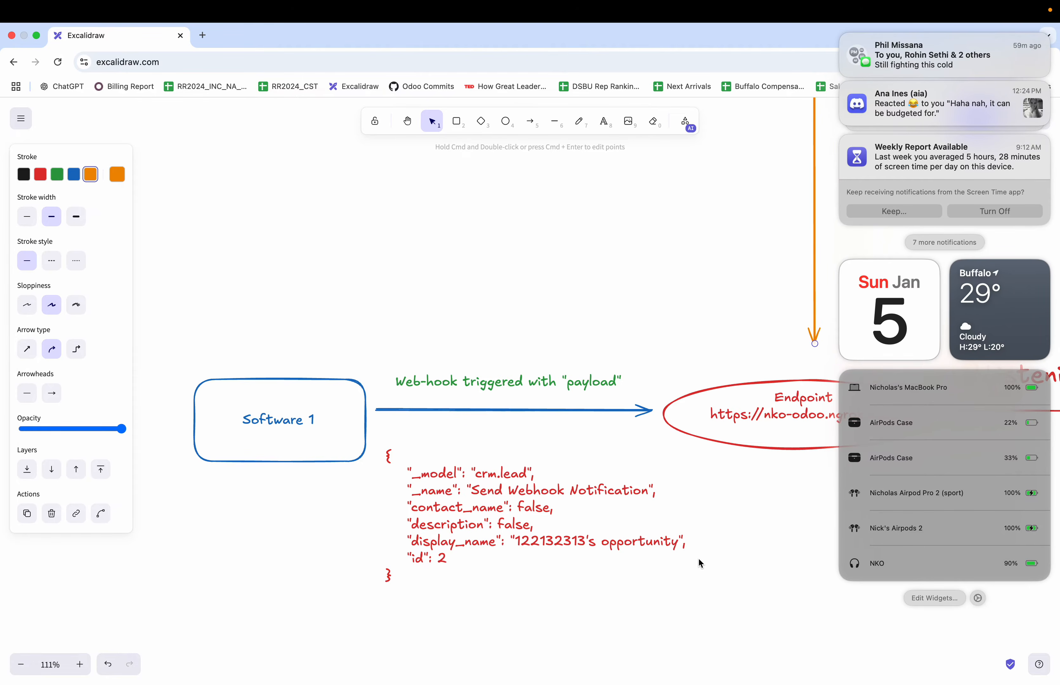
left_click(703, 570)
scroll(704, 570, "right", 10)
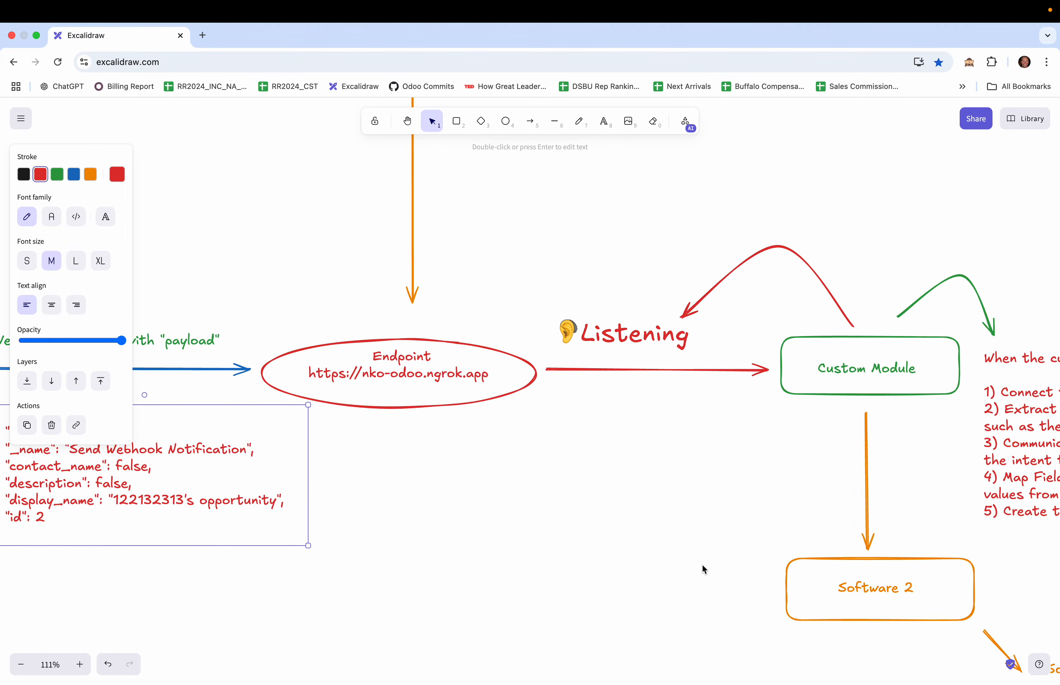
scroll(701, 563, "right", 2)
left_click(589, 527)
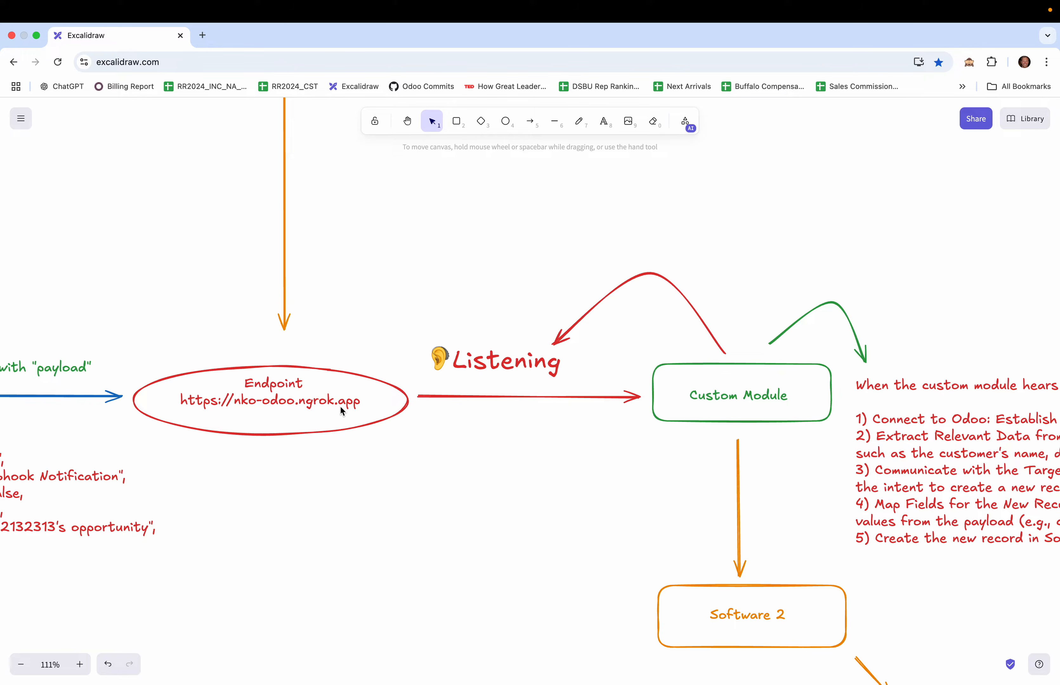
Show the ngrok tab's session status and select its https forwarding address to localhost:5039.
key("ctrl+Left")
key("ctrl+Left")
key("ctrl+Left")
key("ctrl+Left")
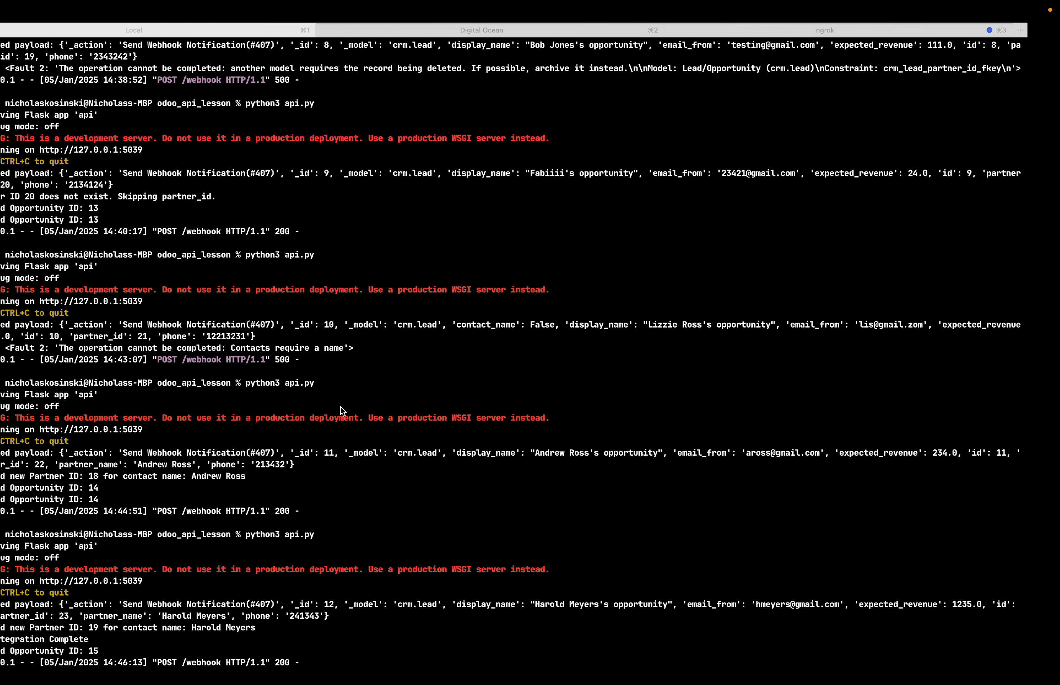
left_click(758, 31)
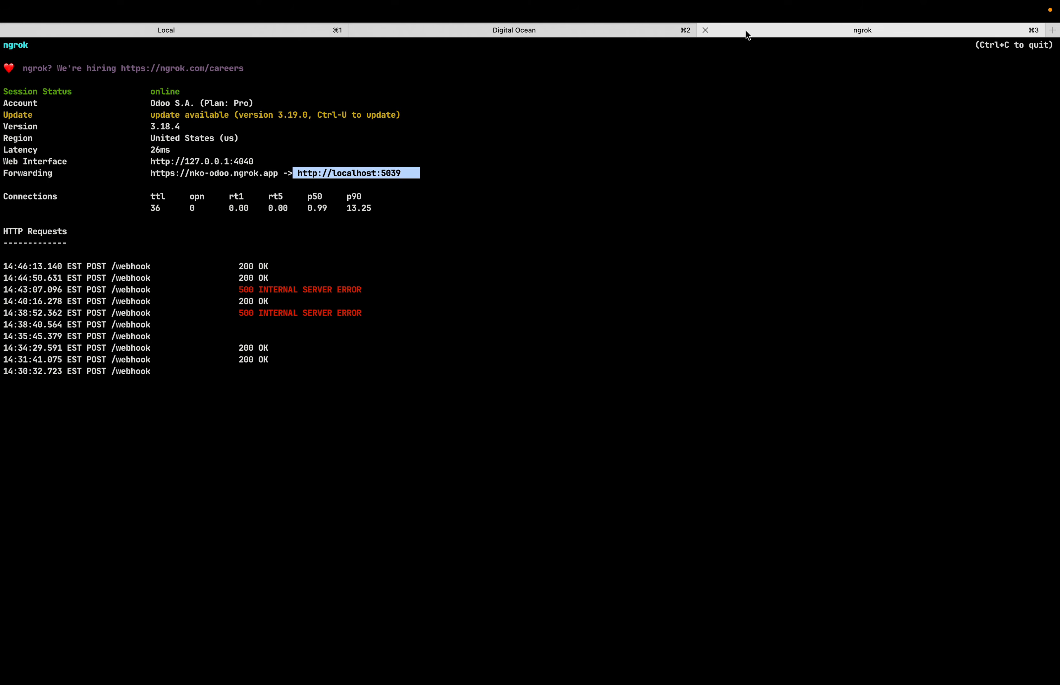
left_click_drag(279, 177, 150, 177)
key("super+c")
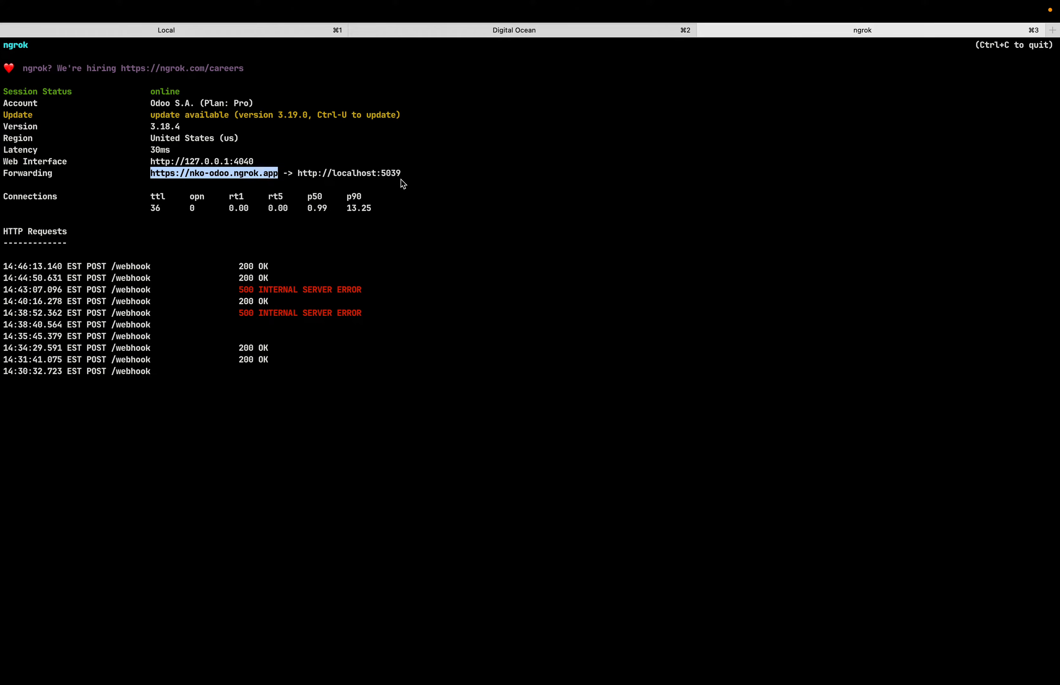
Check the Flask app's port 5039 in VS Code, then return to the Odoo webhook action.
key("ctrl+Right")
key("ctrl+Right")
key("ctrl+Right")
key("ctrl+Right")
key("ctrl+Right")
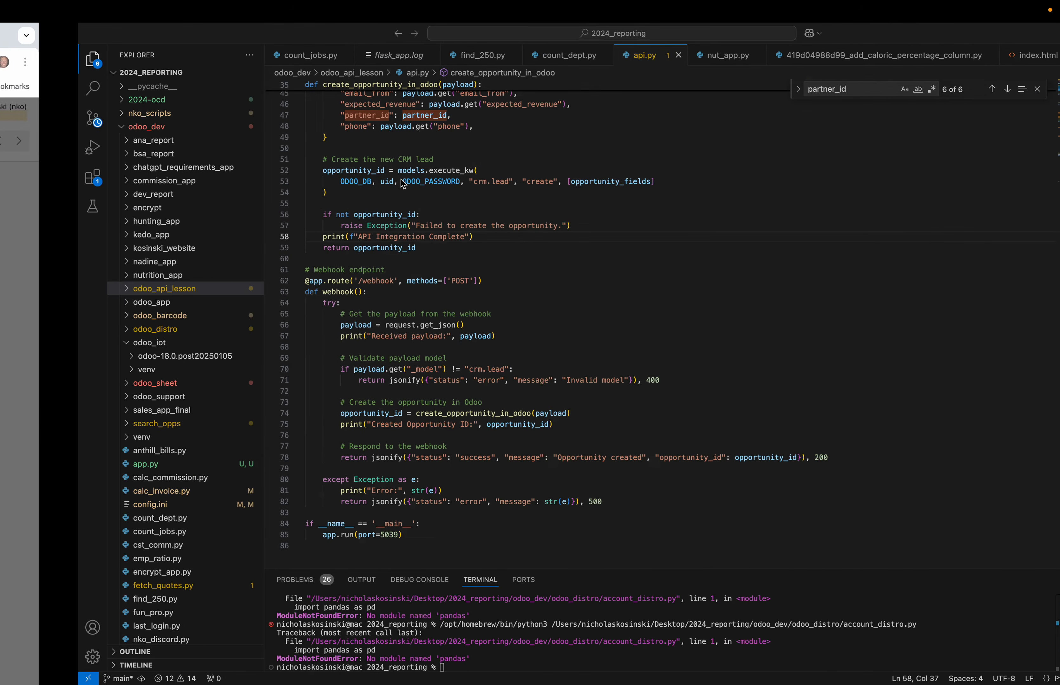
scroll(423, 426, "down", 10)
left_click_drag(302, 309, 325, 314)
scroll(364, 324, "up", 12)
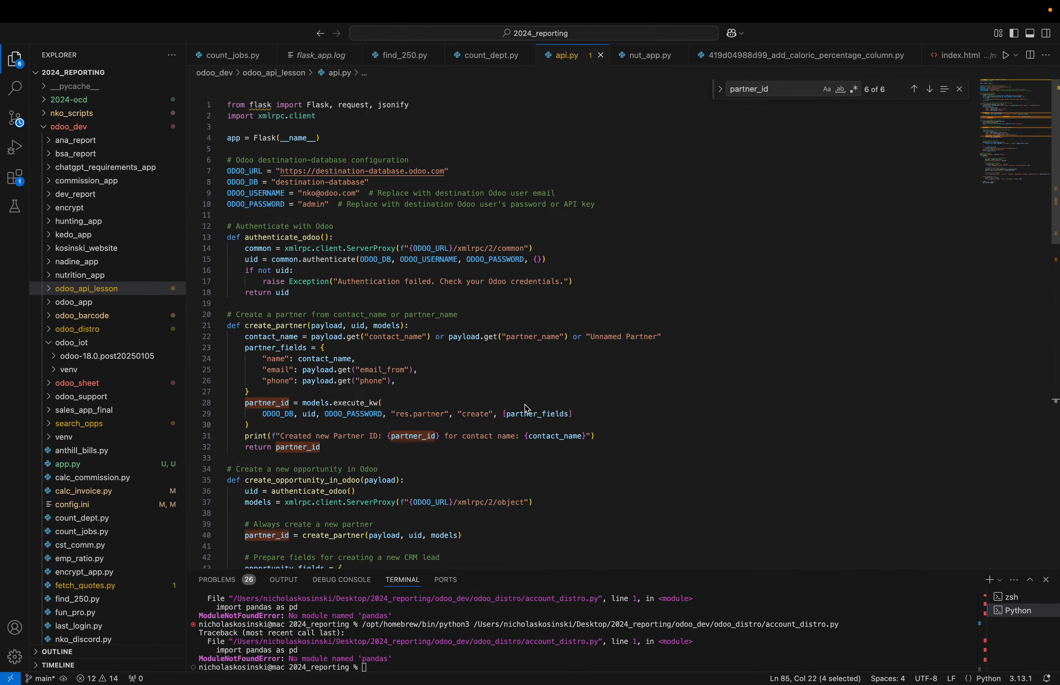
key("ctrl+Left")
key("ctrl+Left")
key("ctrl+Right")
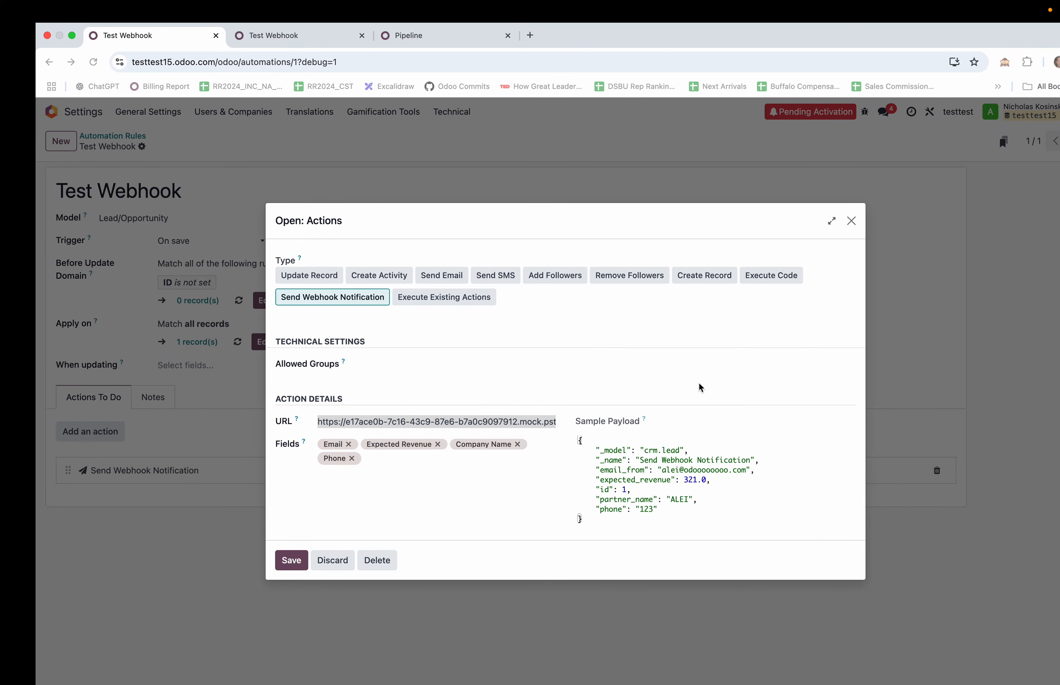
triple_click(394, 422)
key("super+v")
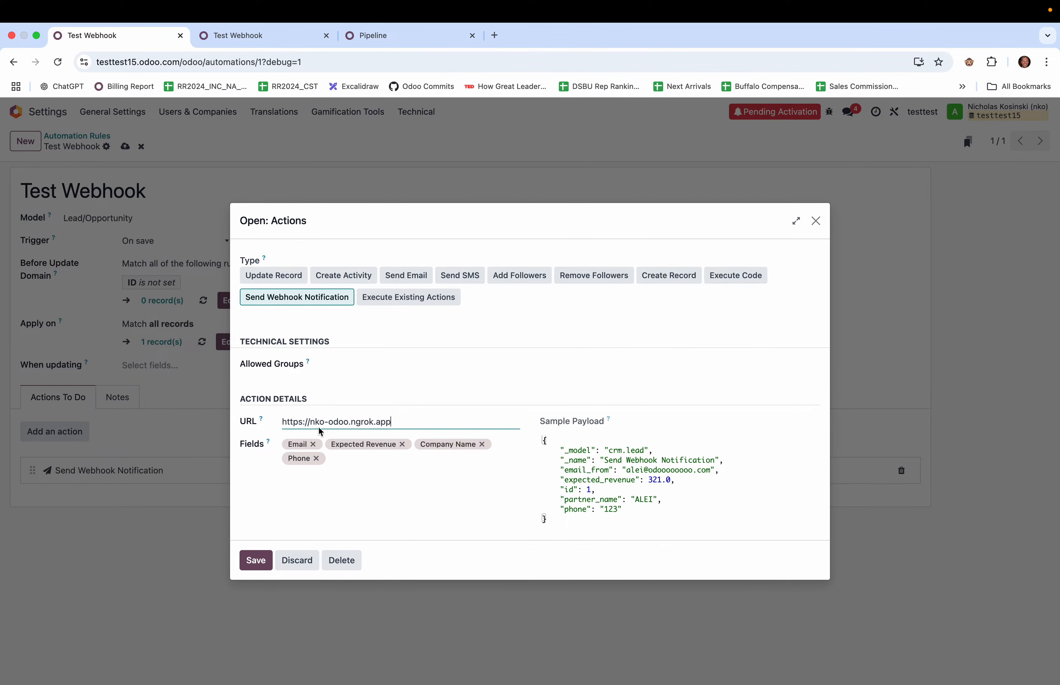
type("webhook")
left_click(419, 439)
left_click_drag(436, 423, 406, 423)
left_click(358, 424)
left_click(289, 423)
left_click_drag(290, 427, 449, 422)
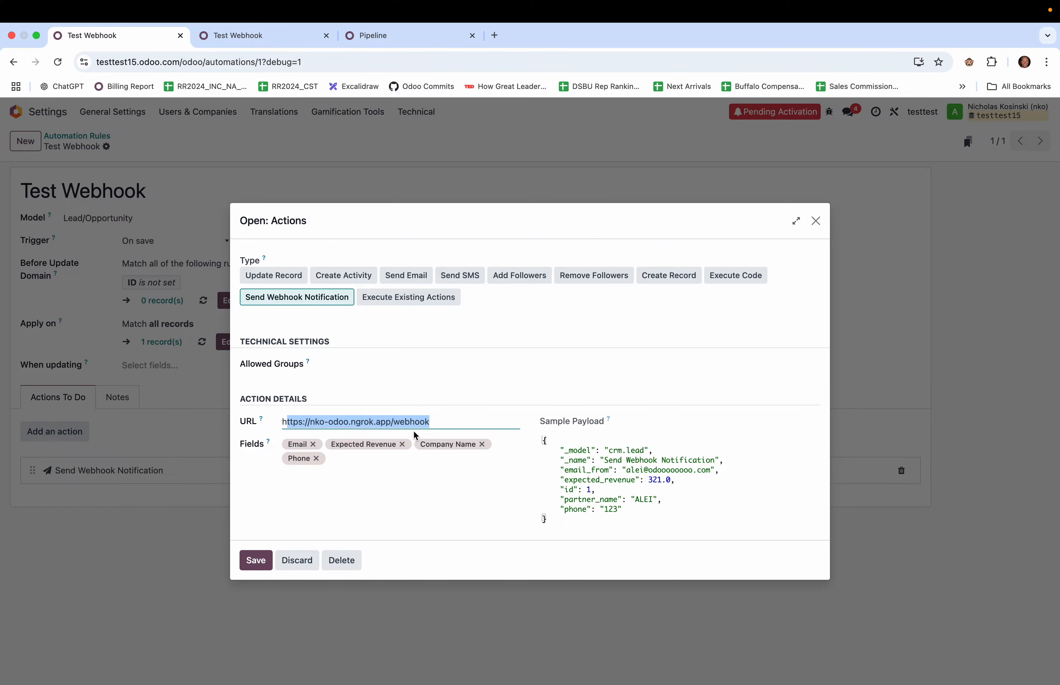
left_click(256, 560)
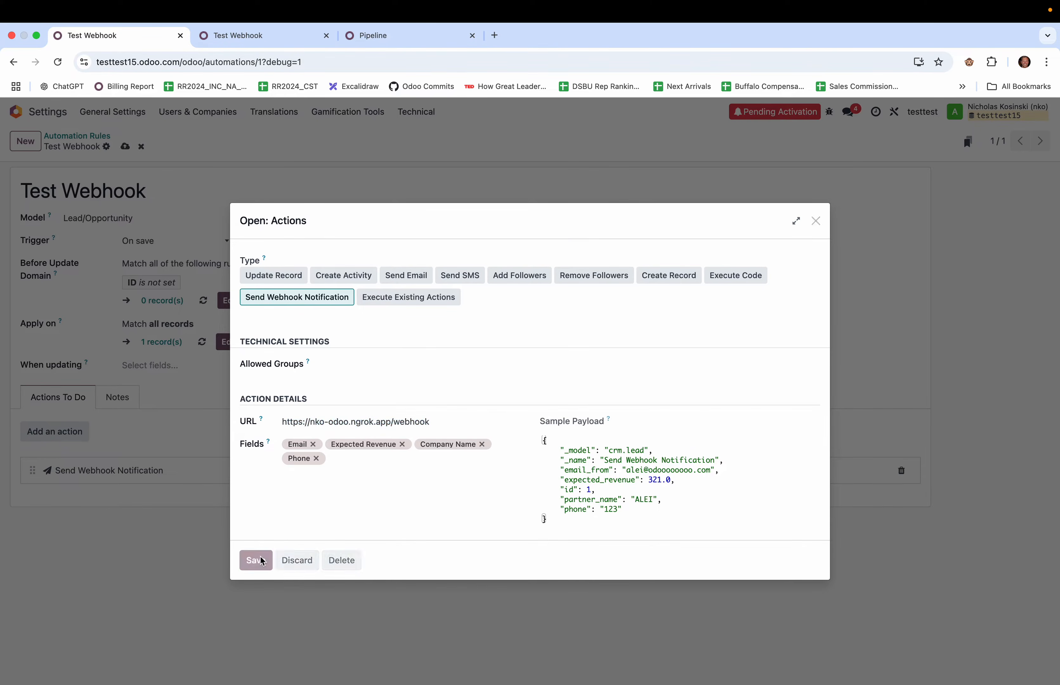
left_click(20, 114)
key("super+Tab")
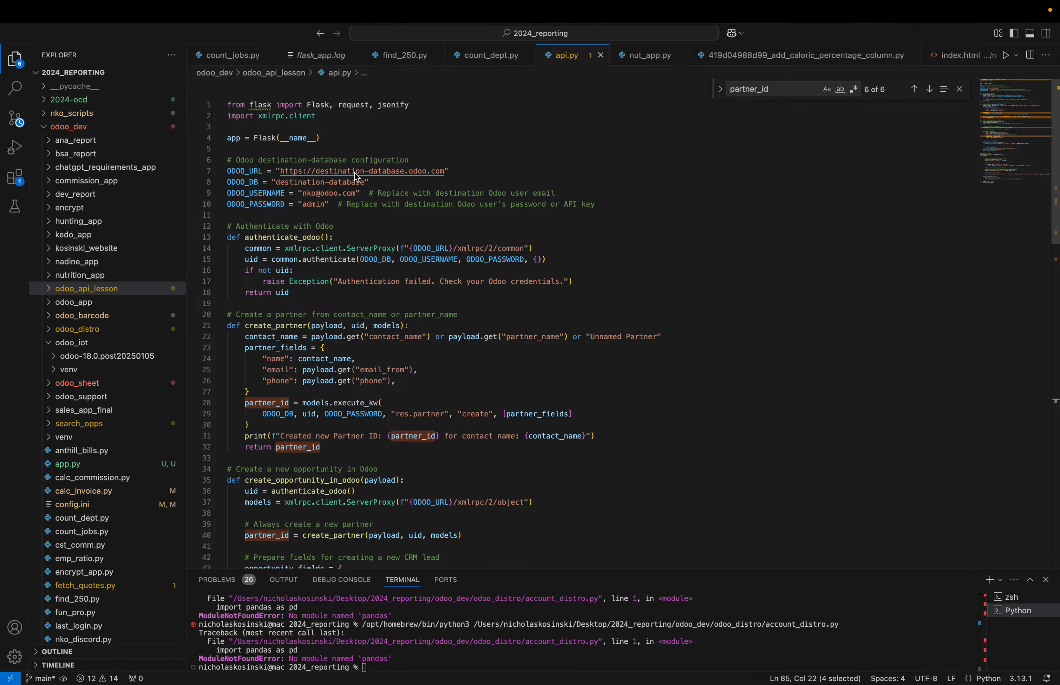
scroll(363, 314, "down", 15)
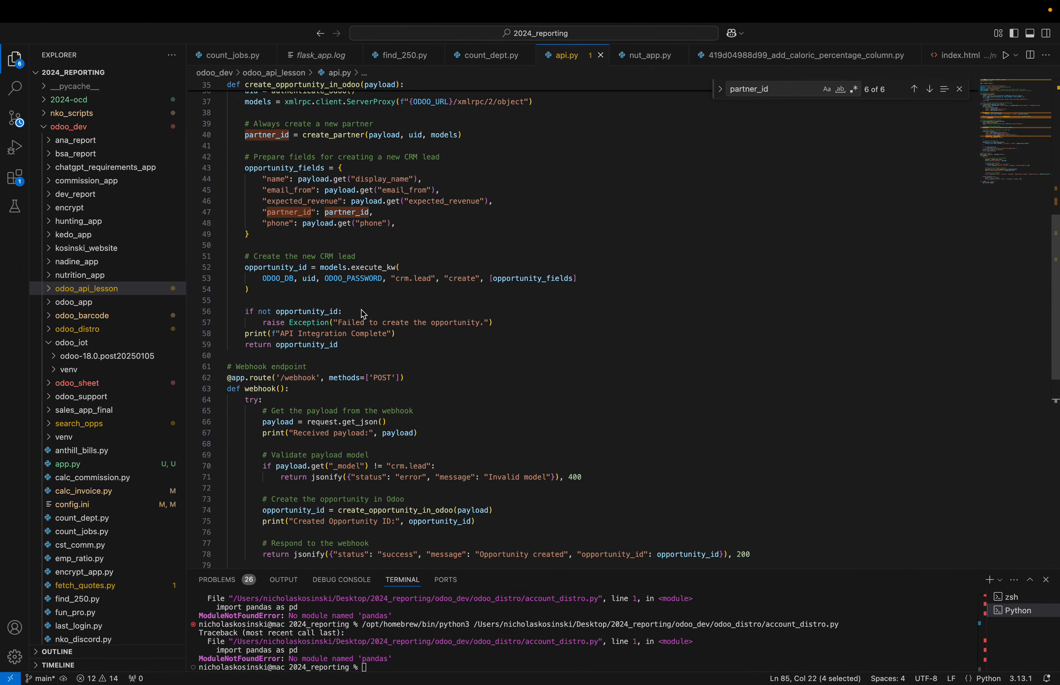
left_click(229, 208)
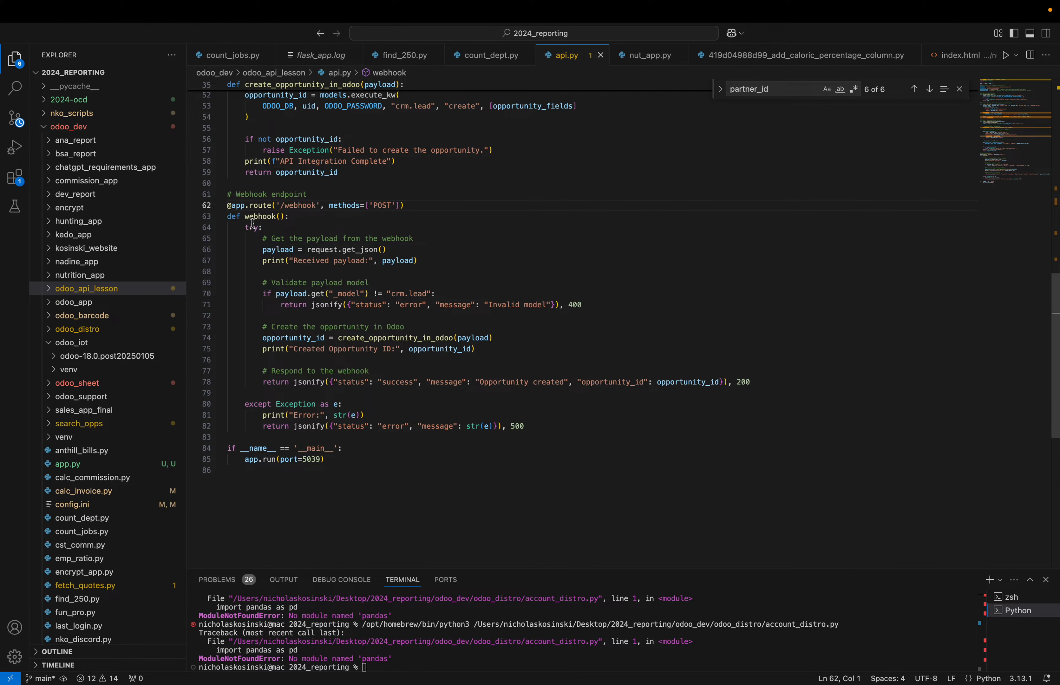
left_click_drag(533, 429, 195, 205)
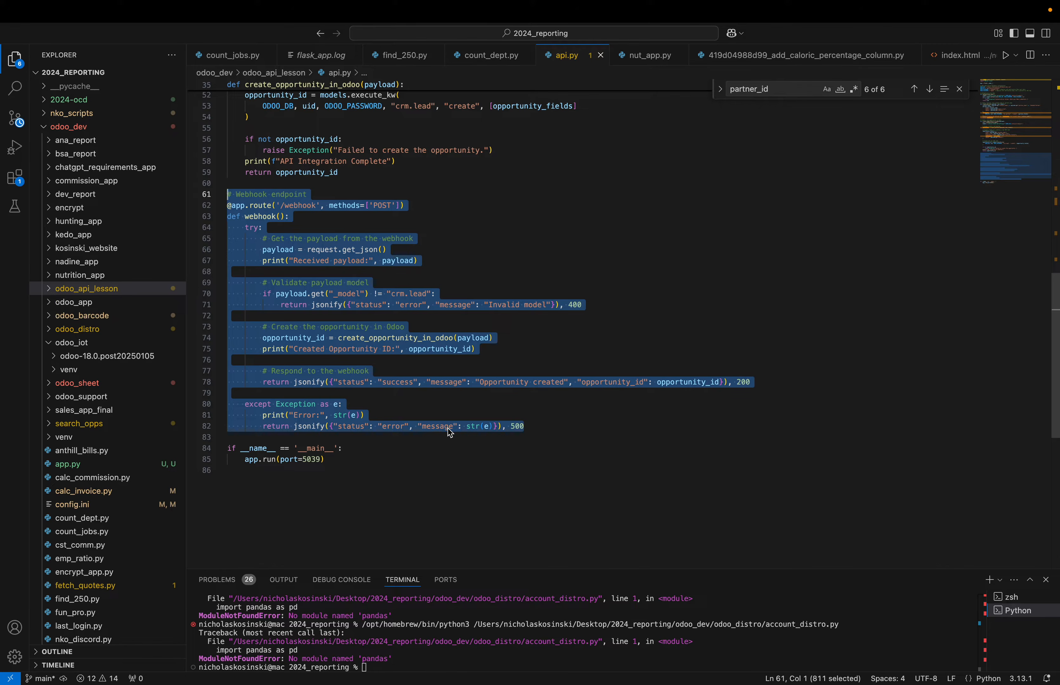
left_click(337, 231)
left_click(228, 206)
left_click_drag(230, 207, 320, 206)
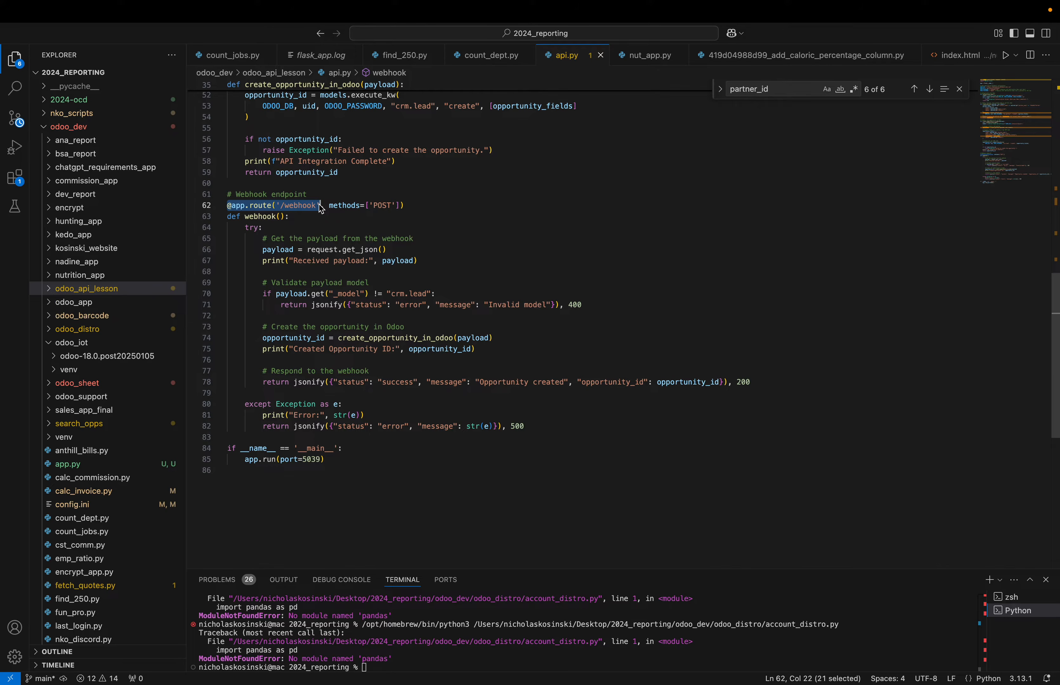
key("ctrl+Left")
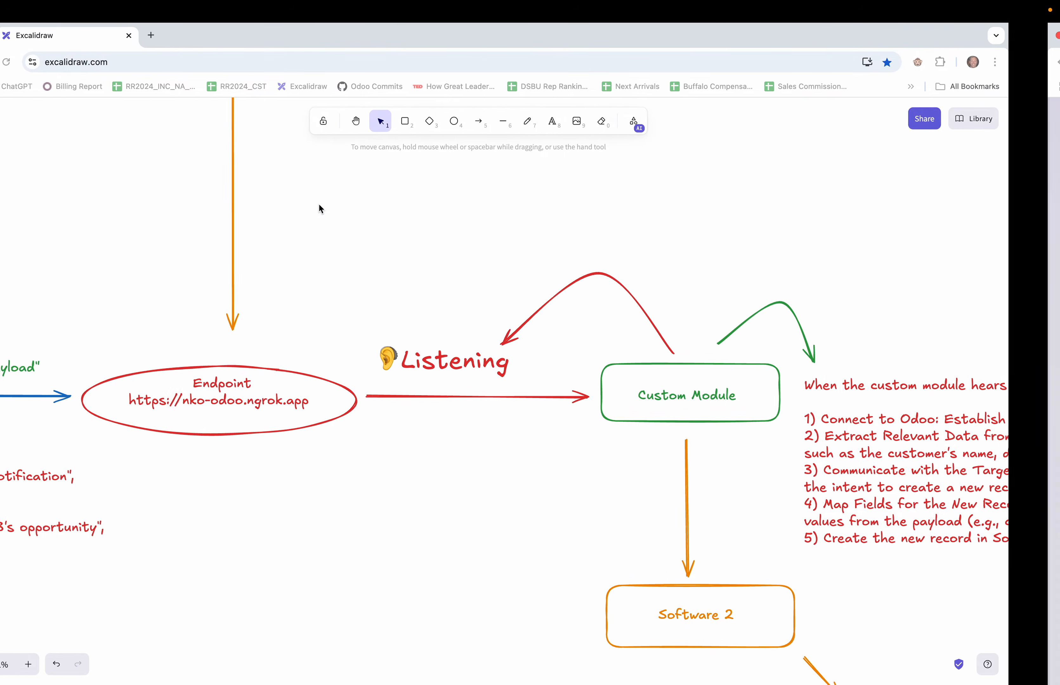
Open the Send Webhook Notification action again and highlight the /webhook ending of its URL.
key("ctrl+Right")
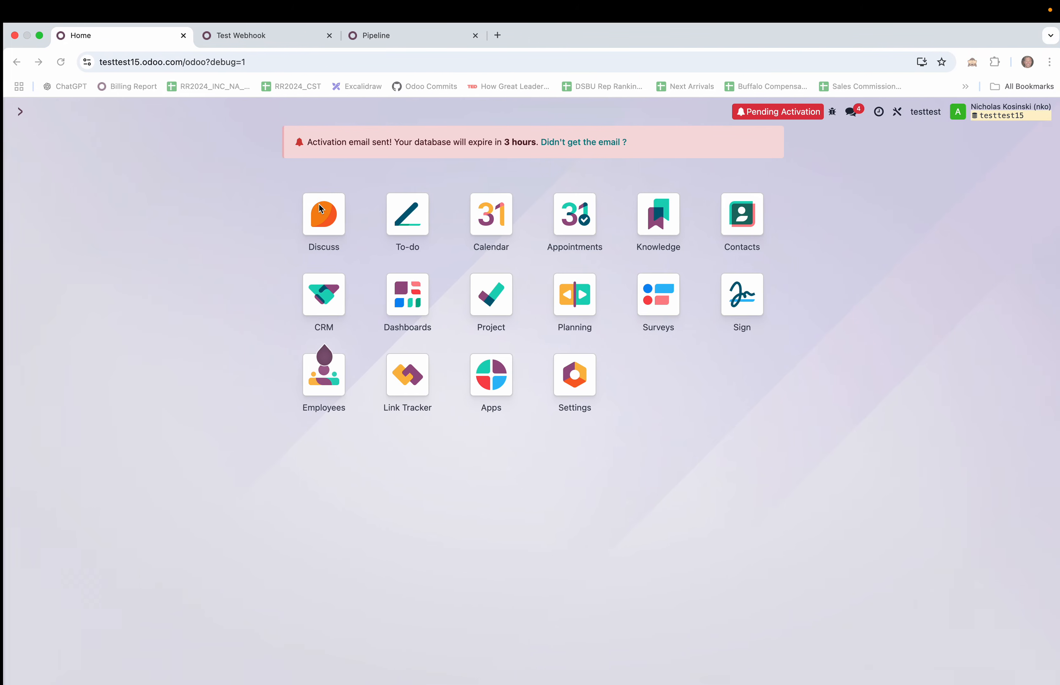
type("automa")
key("Return")
left_click(210, 209)
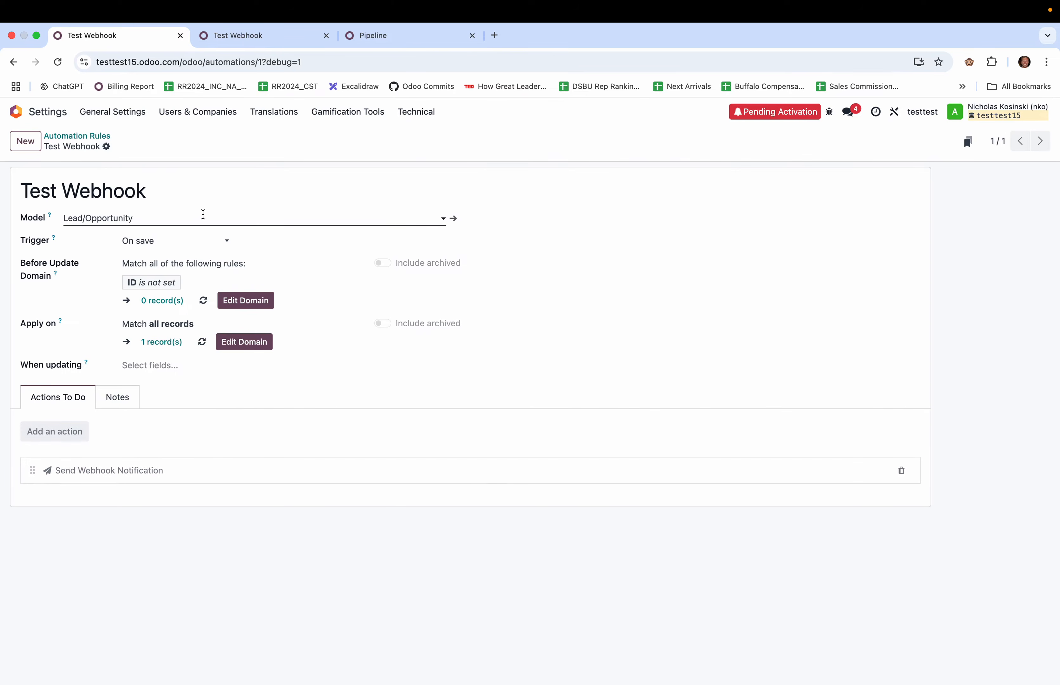
left_click(154, 476)
left_click_drag(430, 422, 391, 428)
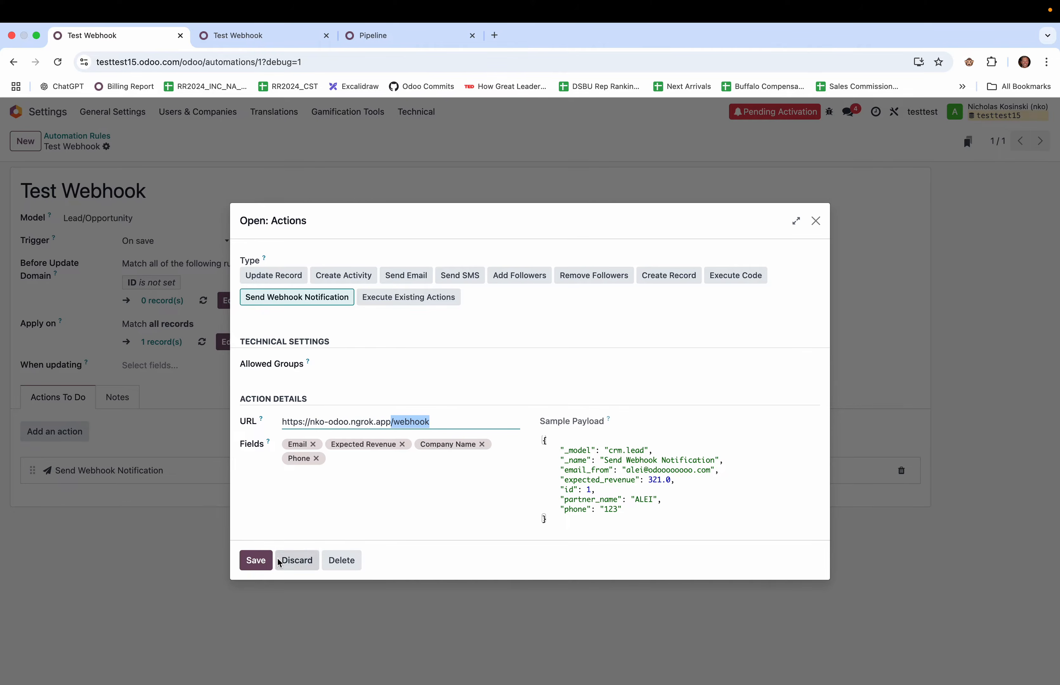
left_click(258, 561)
key("ctrl+Right")
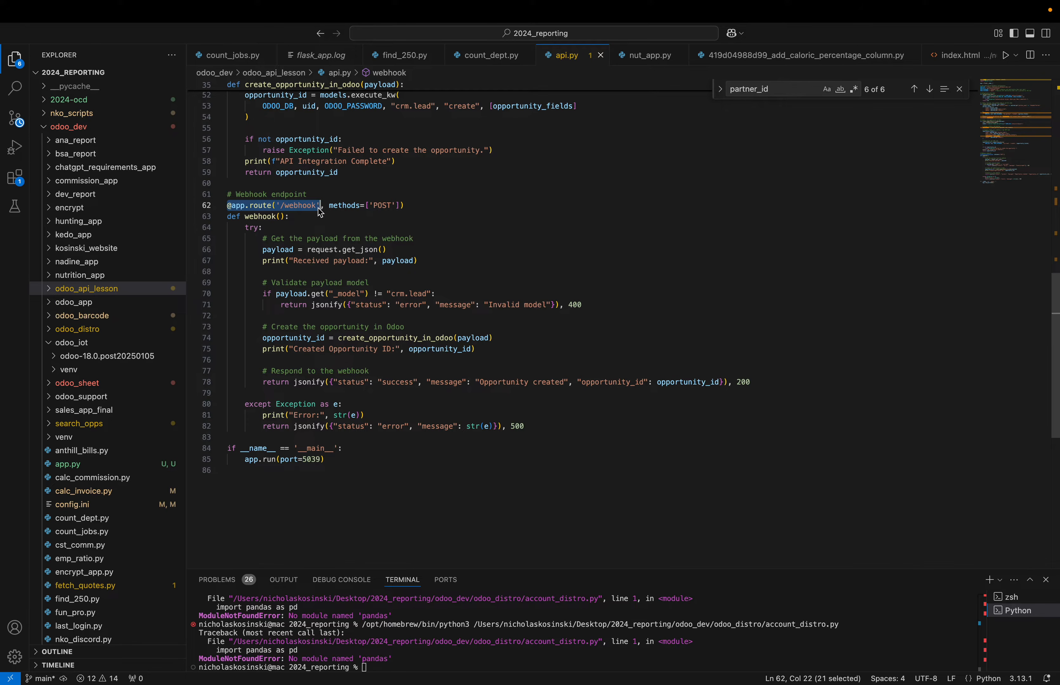
Trace api.py's webhook payload lines and the line-70 check requiring _model to be crm.lead.
left_click(320, 208)
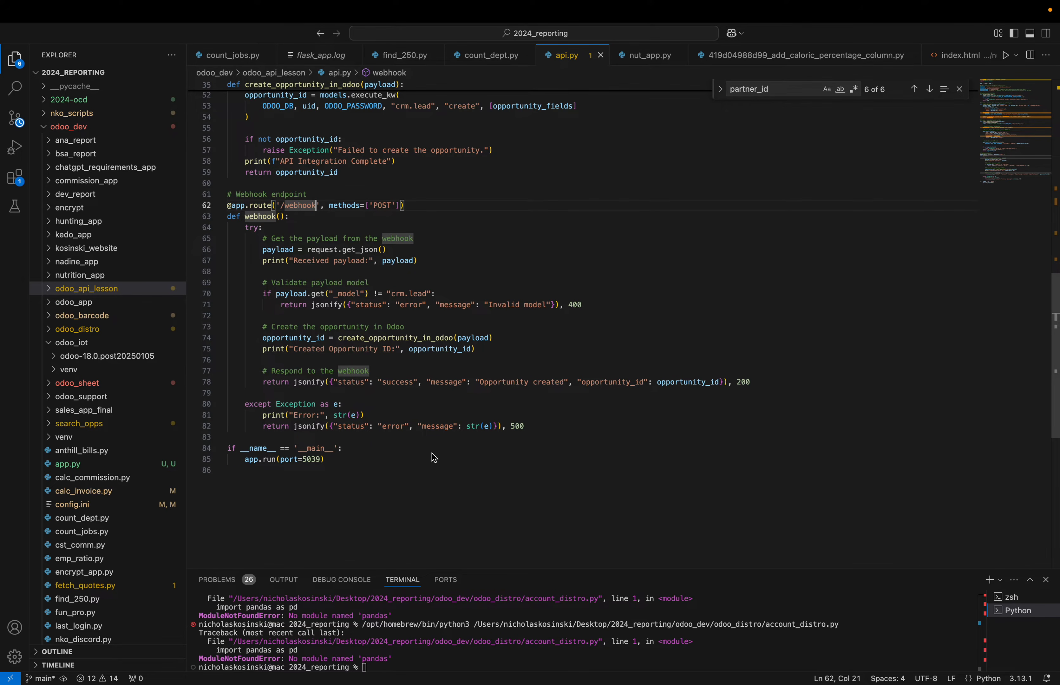
left_click_drag(434, 263, 267, 248)
left_click(396, 263)
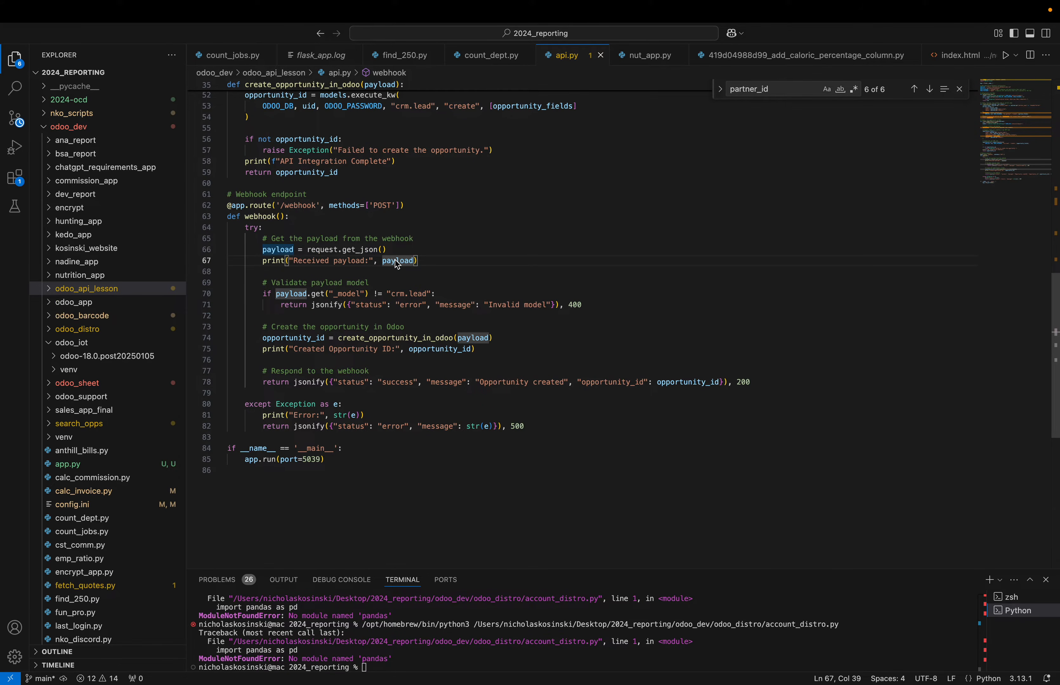
scroll(398, 265, "up", 5)
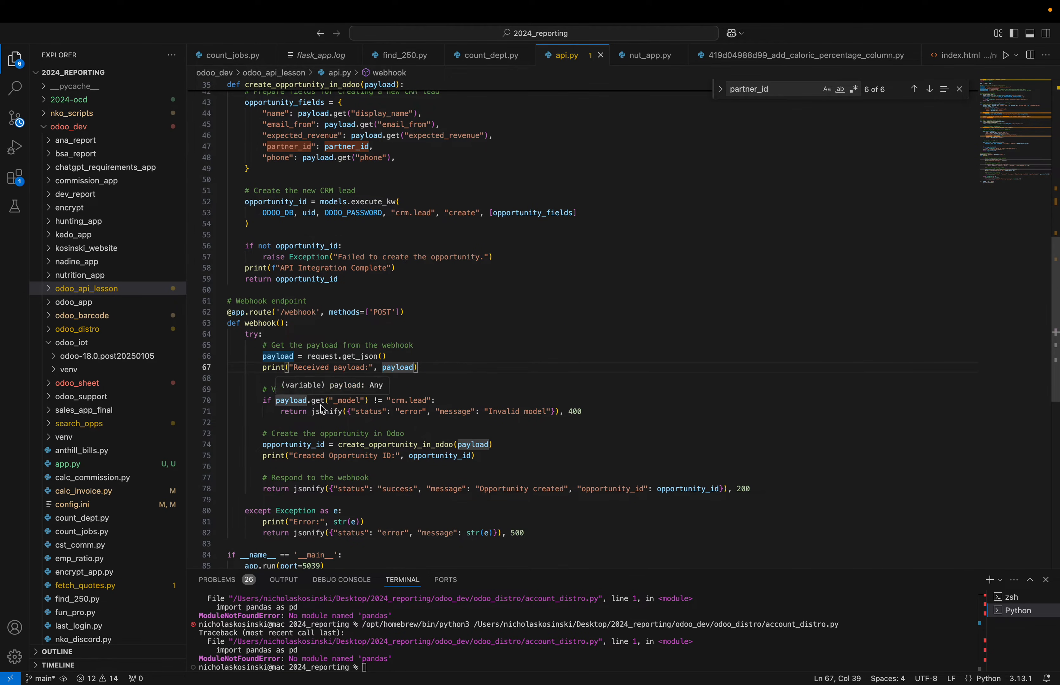
left_click(355, 400)
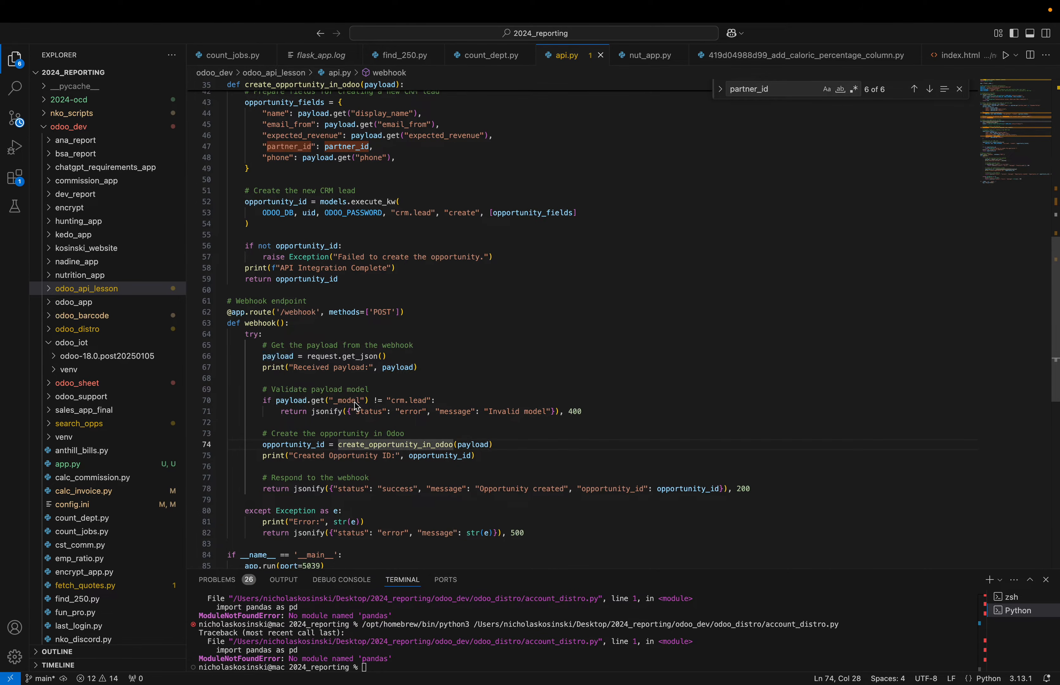
left_click(409, 401)
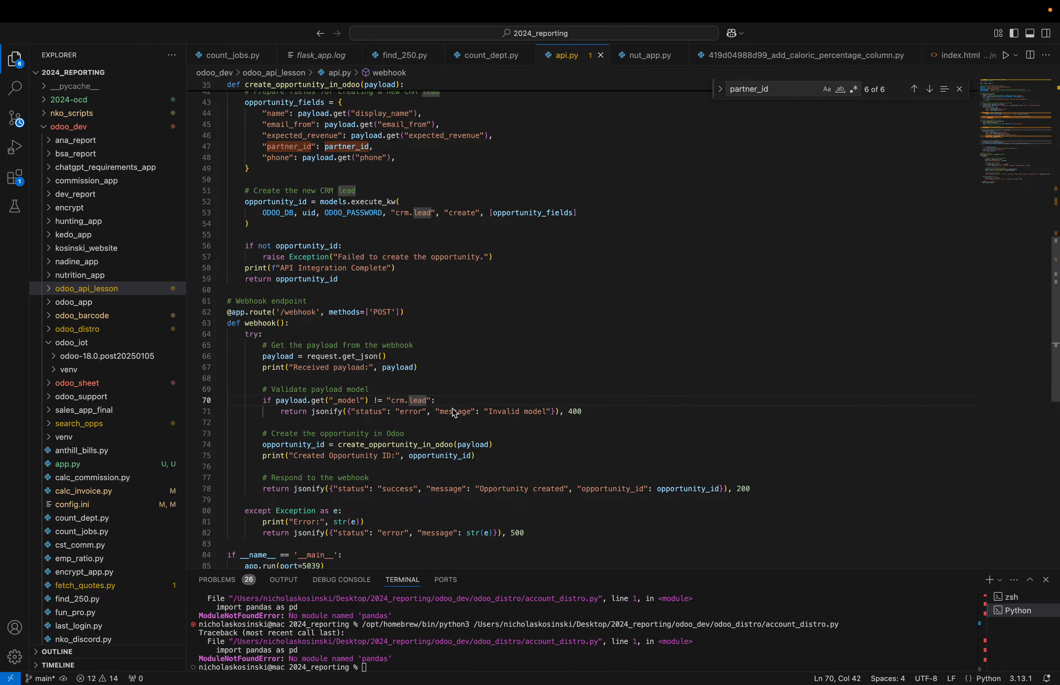
key("ctrl+Left")
key("ctrl+Left")
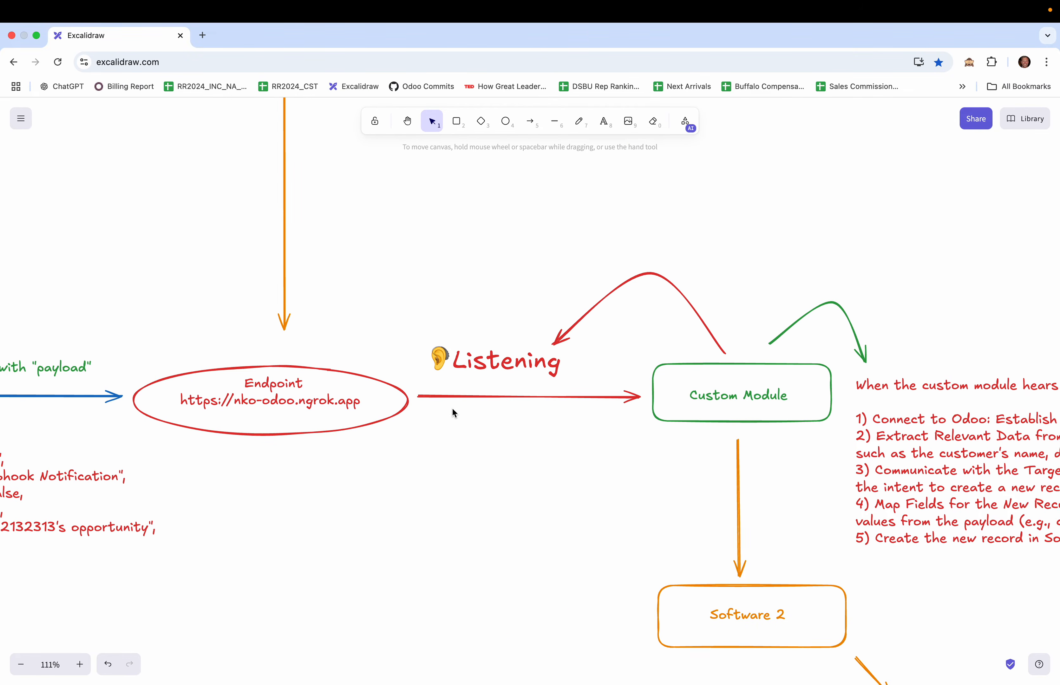
Confirm the Send Webhook Notification sample payload has "_model": "crm.lead".
key("ctrl+Right")
left_click(328, 471)
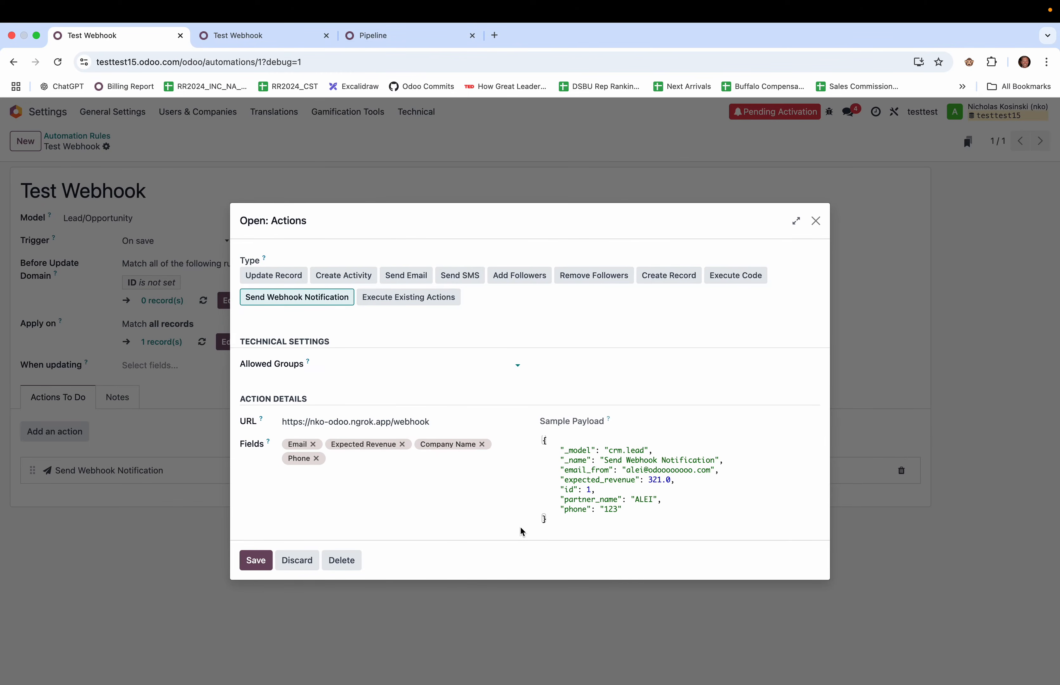
left_click_drag(563, 451, 646, 452)
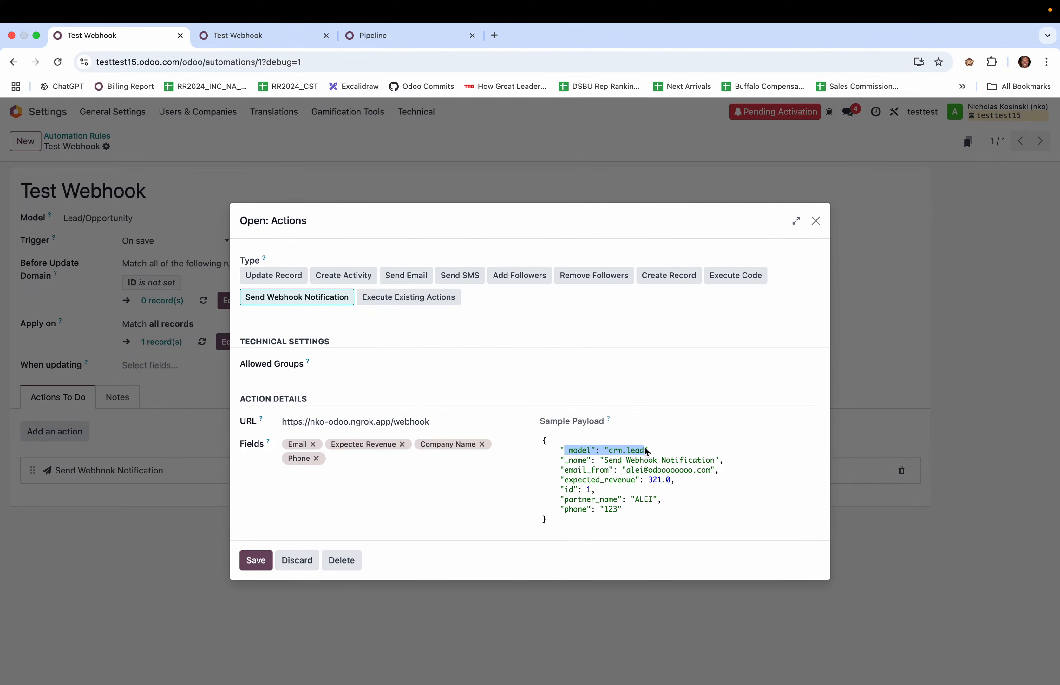
key("ctrl+Right")
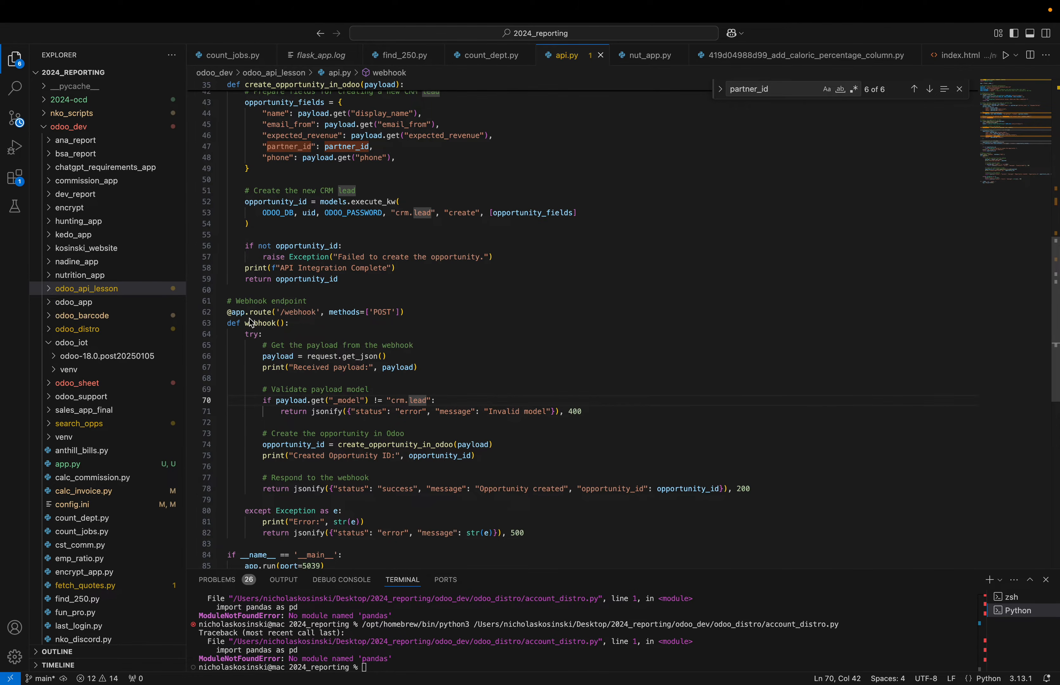
Highlight the webhook function's JSON payload read, payload print, _model != check and invalid-model error.
double_click(259, 323)
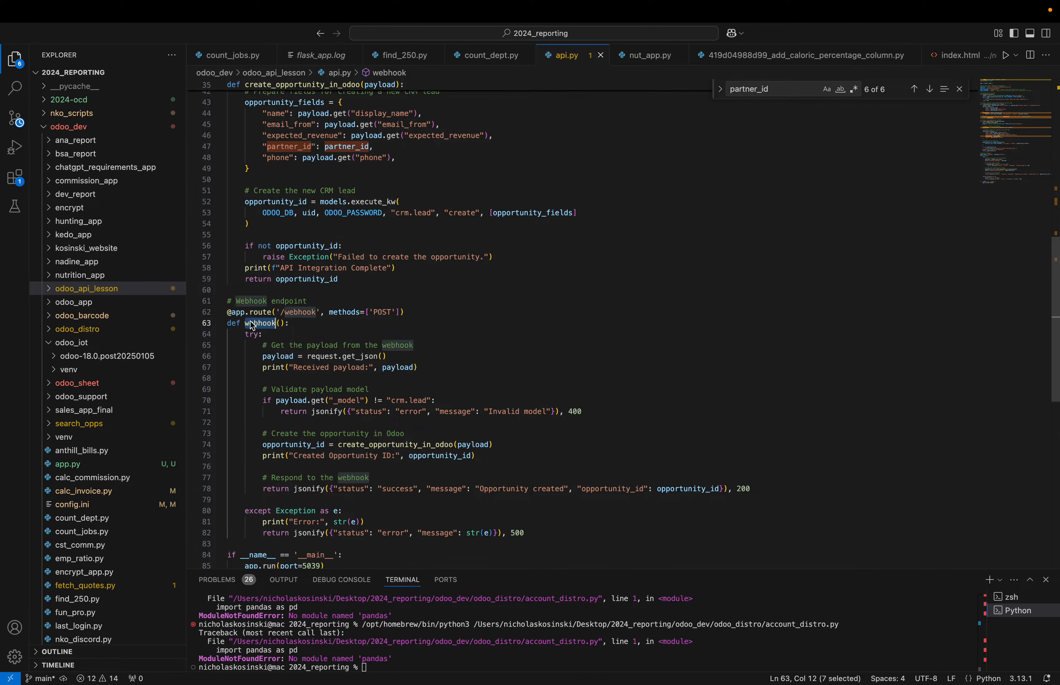
triple_click(290, 358)
triple_click(290, 358)
double_click(291, 371)
triple_click(292, 371)
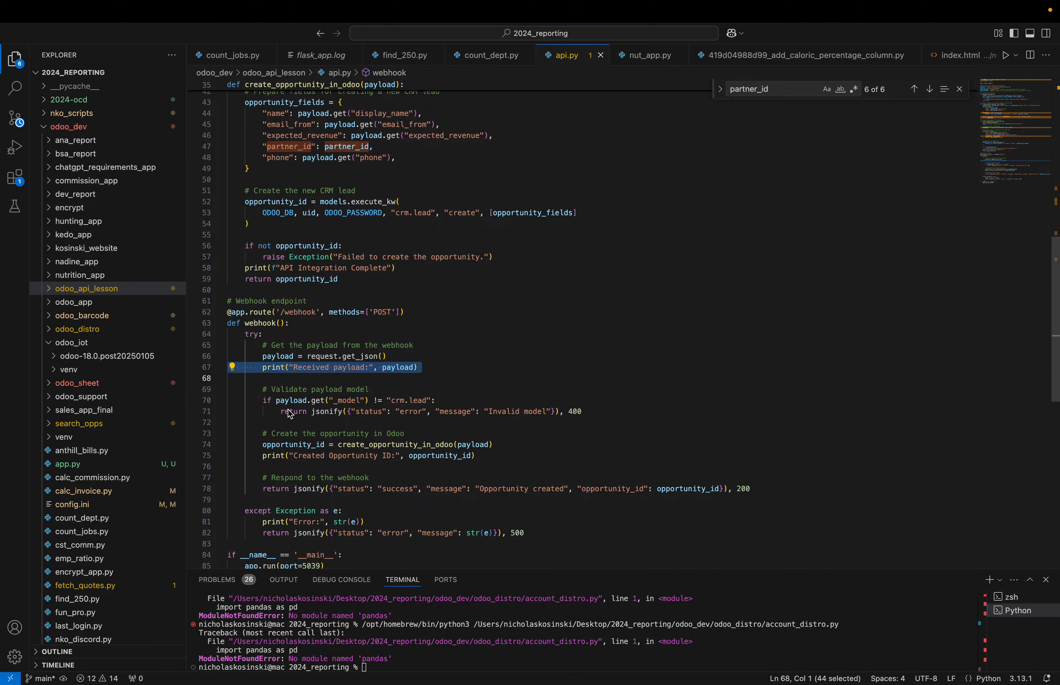
triple_click(295, 406)
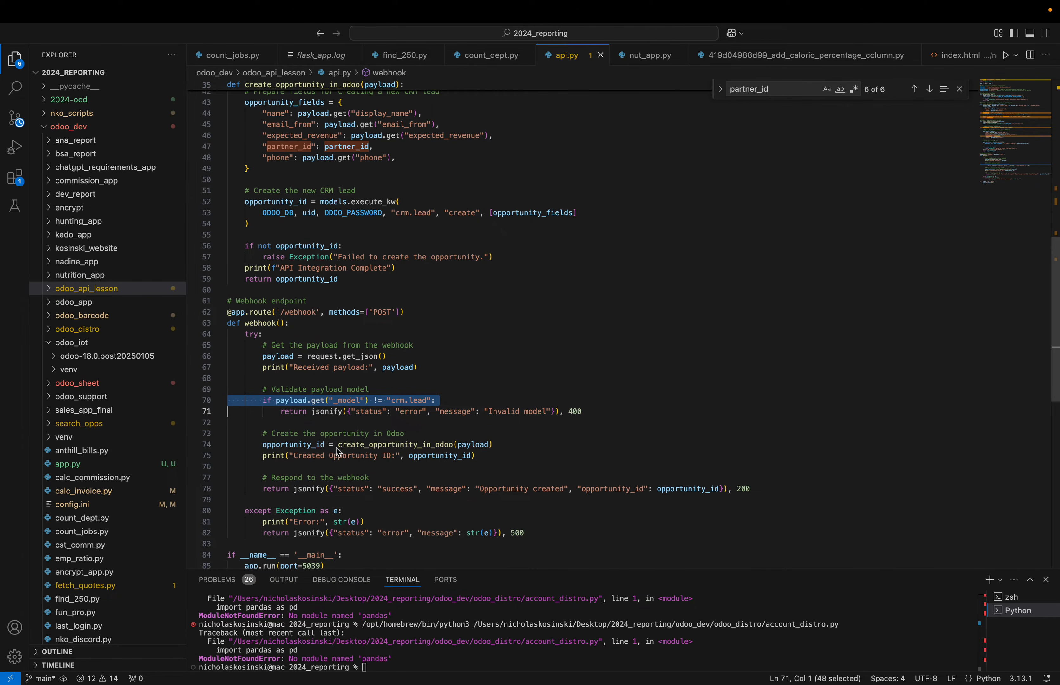
left_click(366, 417)
double_click(379, 401)
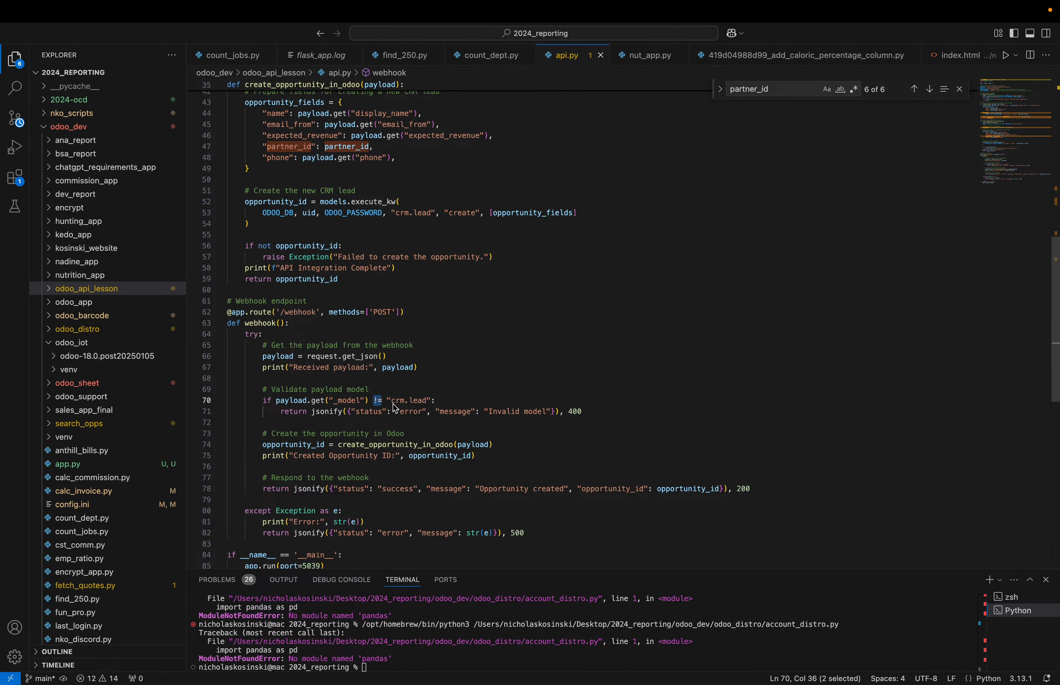
triple_click(400, 412)
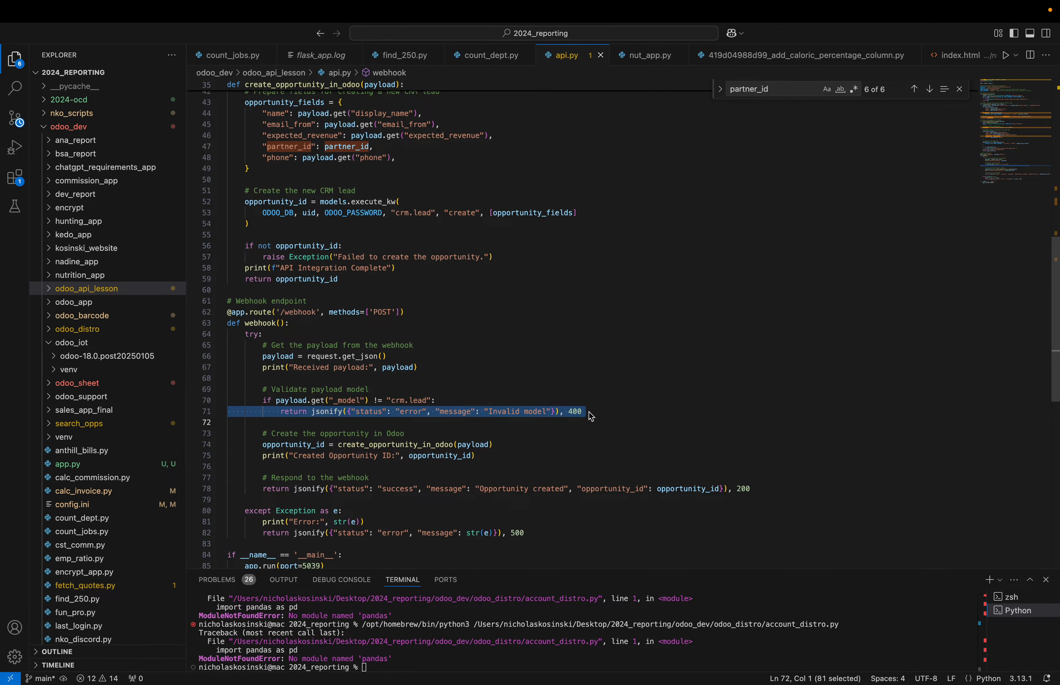
triple_click(411, 401)
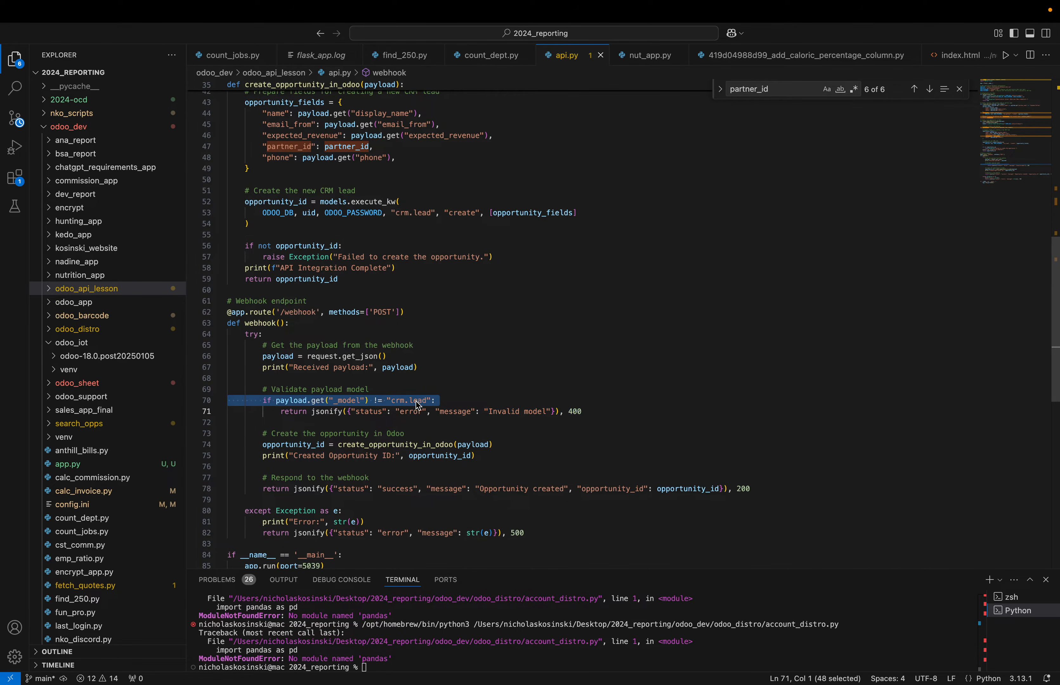
triple_click(295, 412)
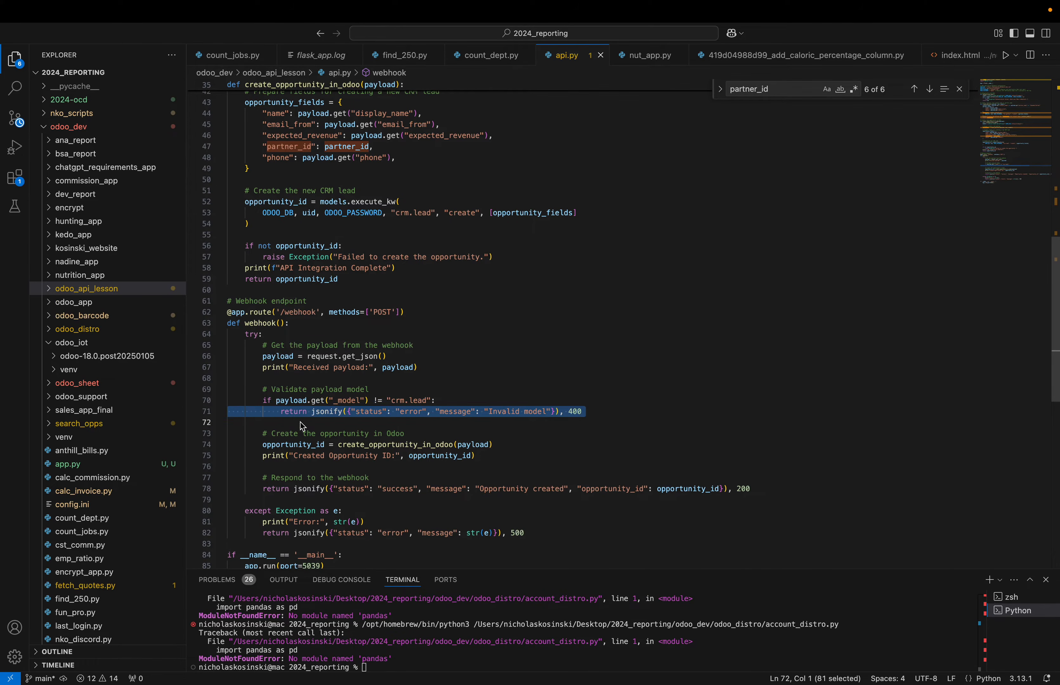
Follow the create_opportunity_in_odoo call that returns opportunity_id up to its definition.
left_click(326, 445)
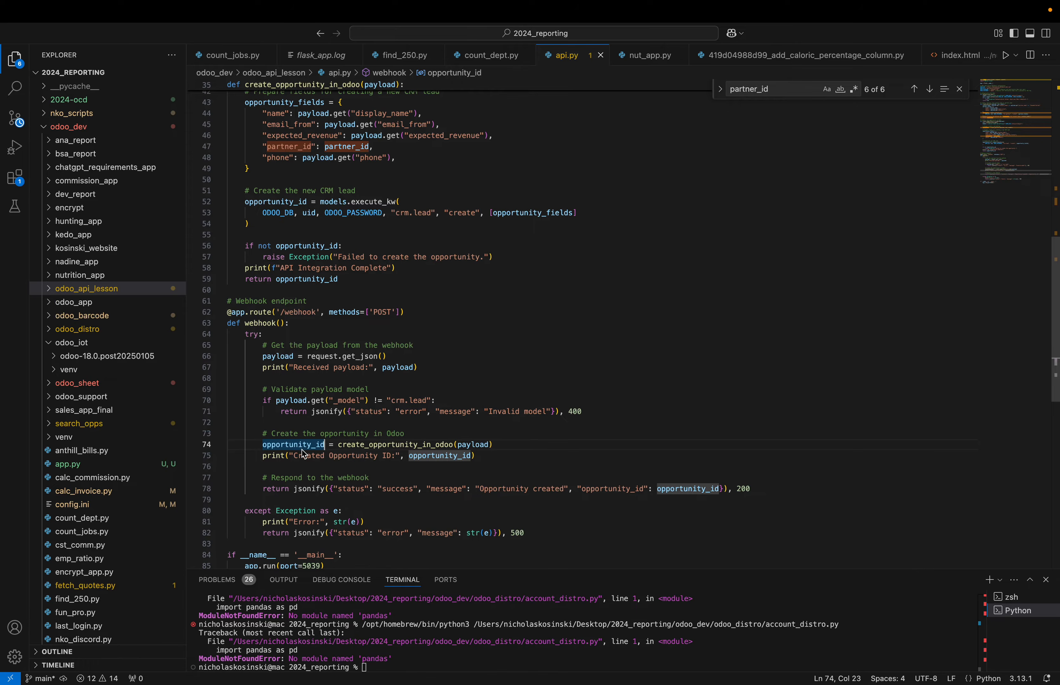
left_click(378, 446)
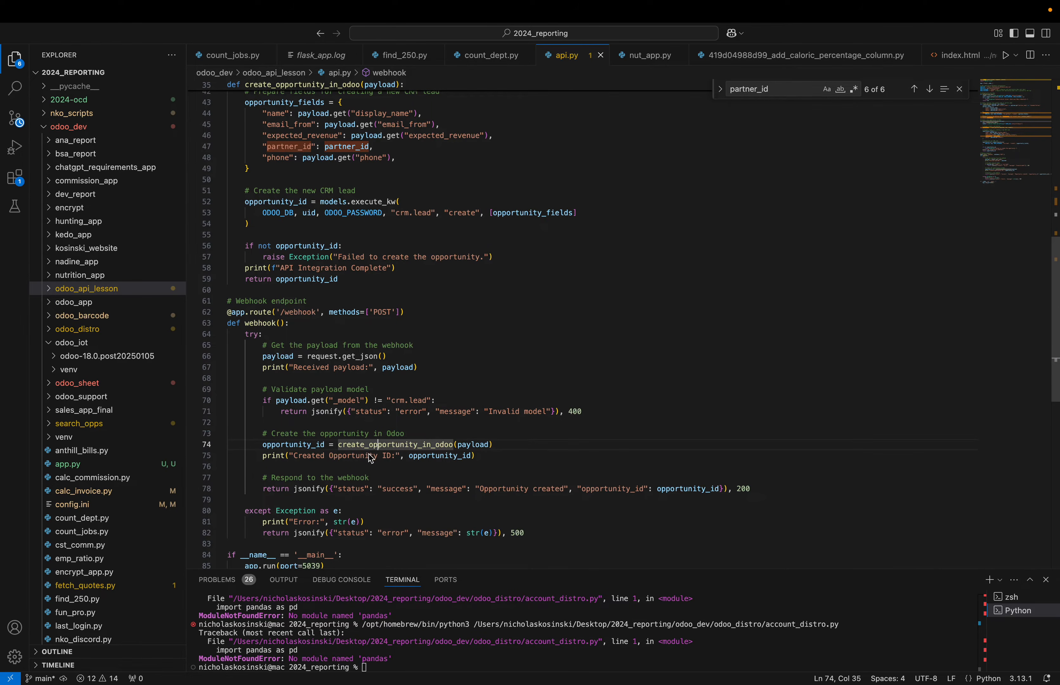
mouse_move(404, 445)
scroll(466, 303, "up", 5)
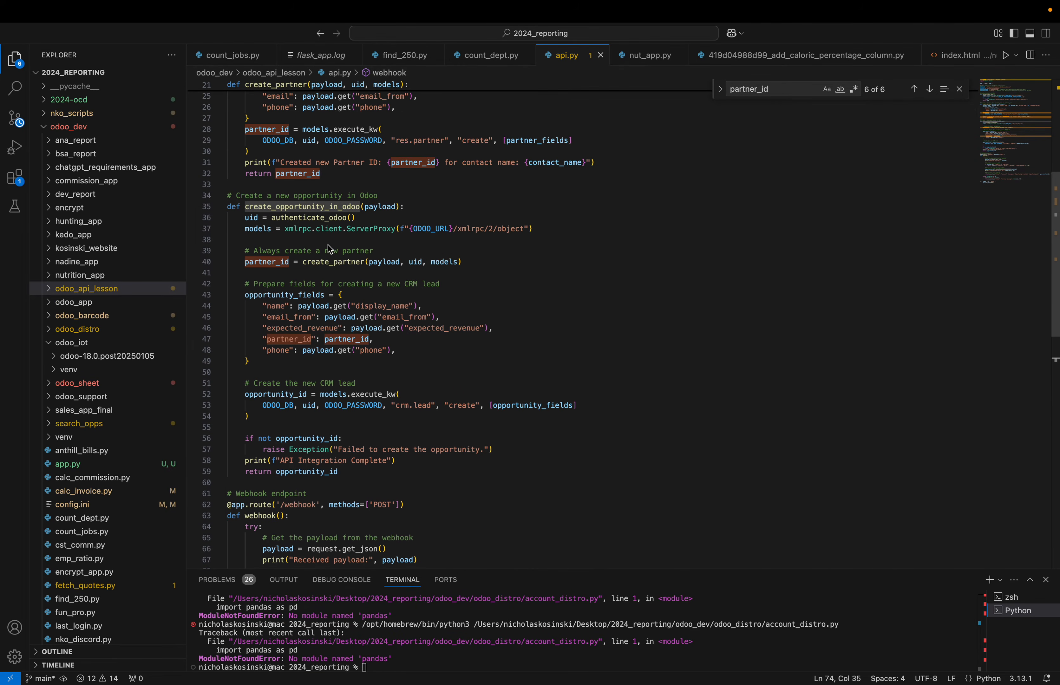
left_click(247, 210)
key("super+a")
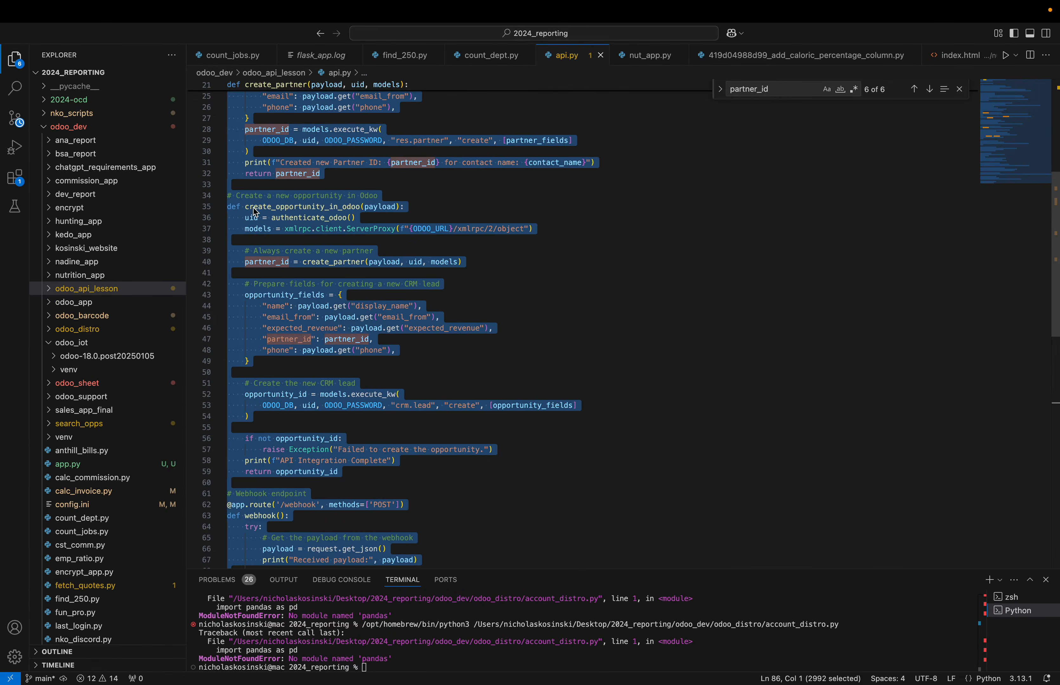
left_click(256, 209)
left_click(329, 218)
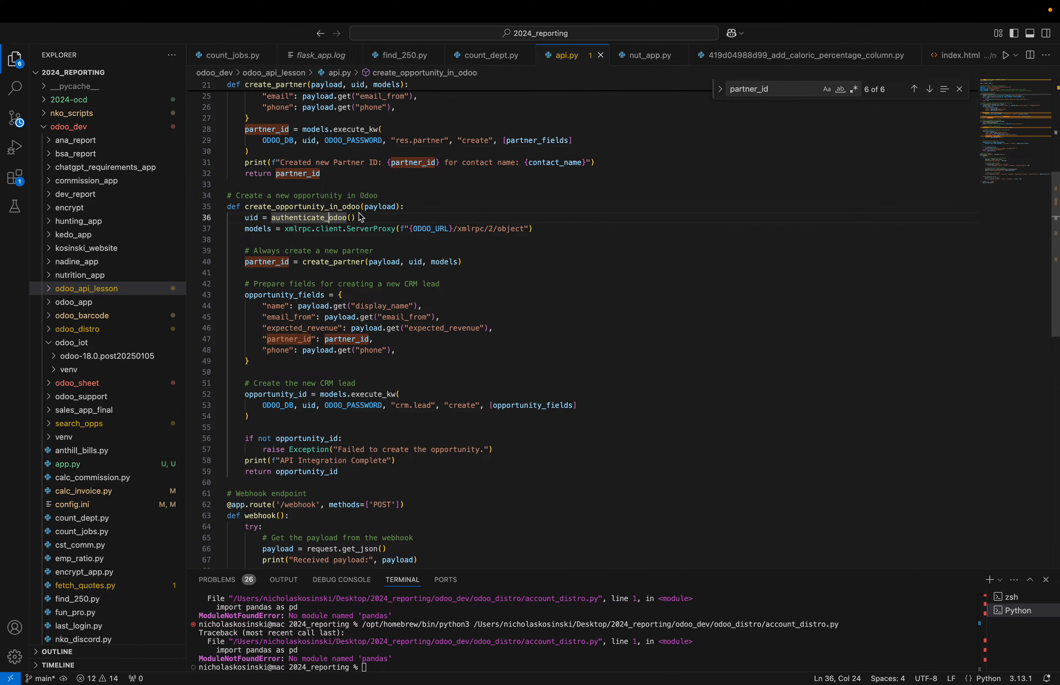
left_click(414, 199)
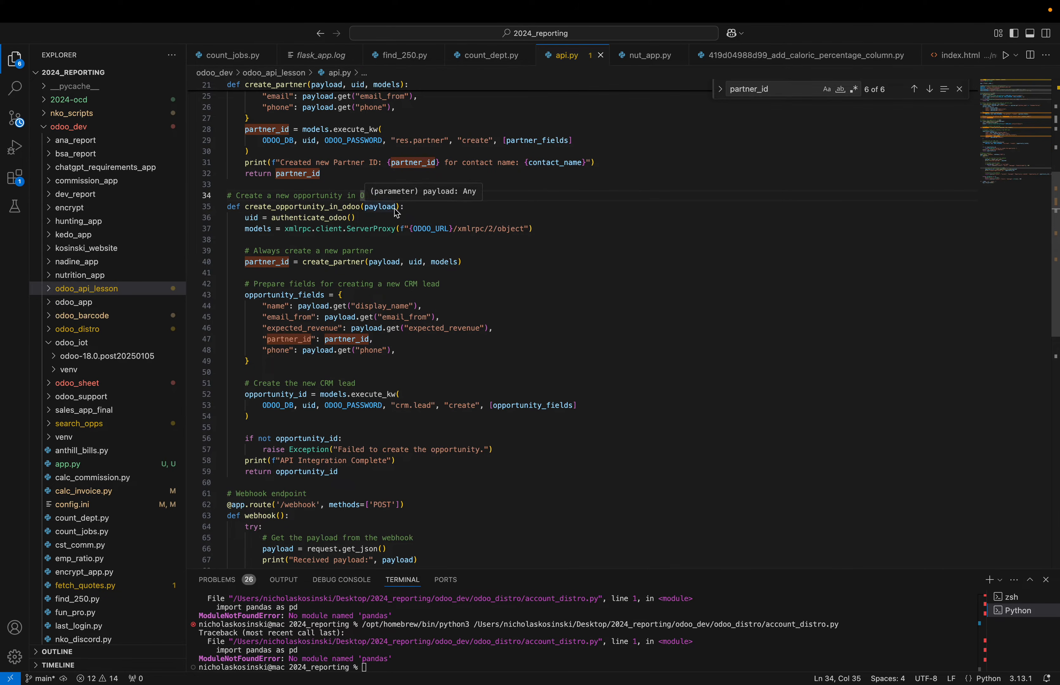
left_click(252, 229)
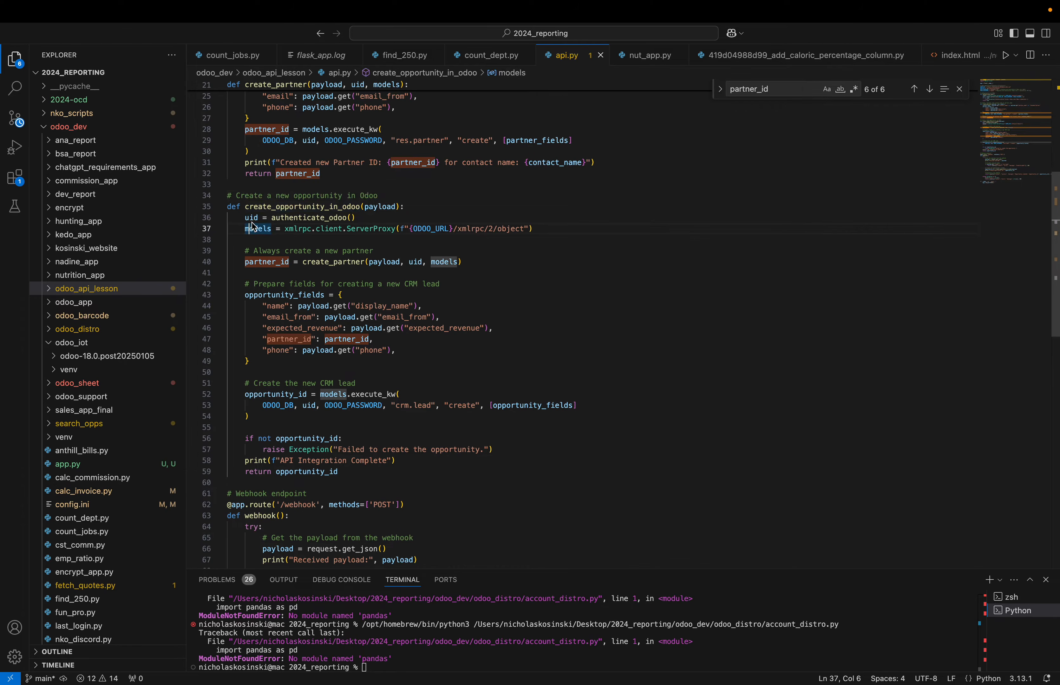
left_click(333, 241)
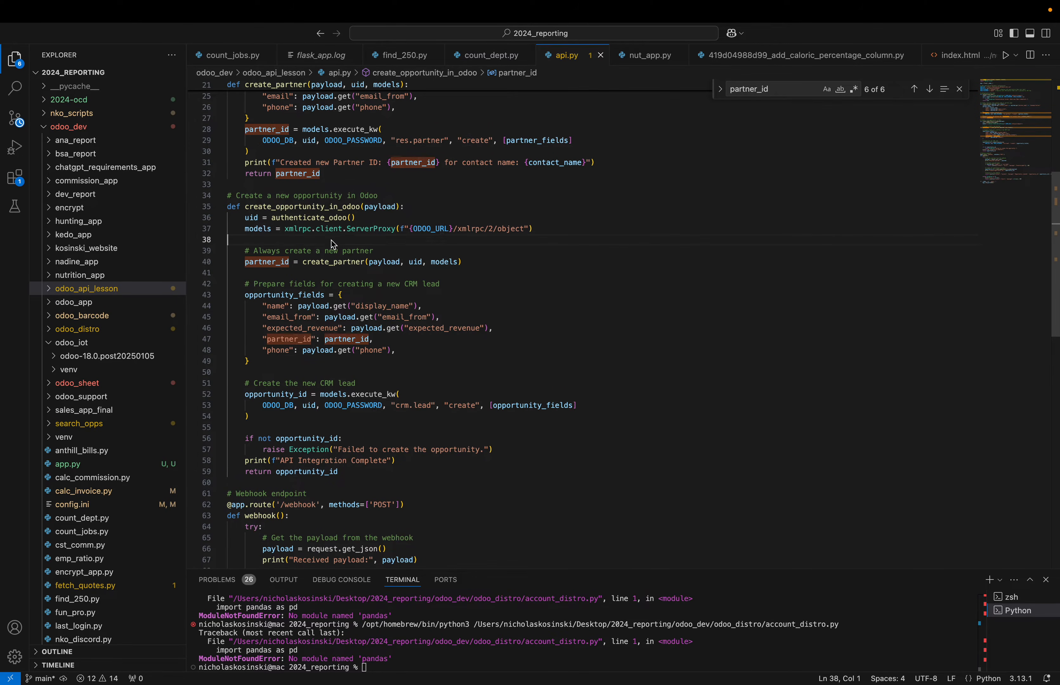
double_click(252, 218)
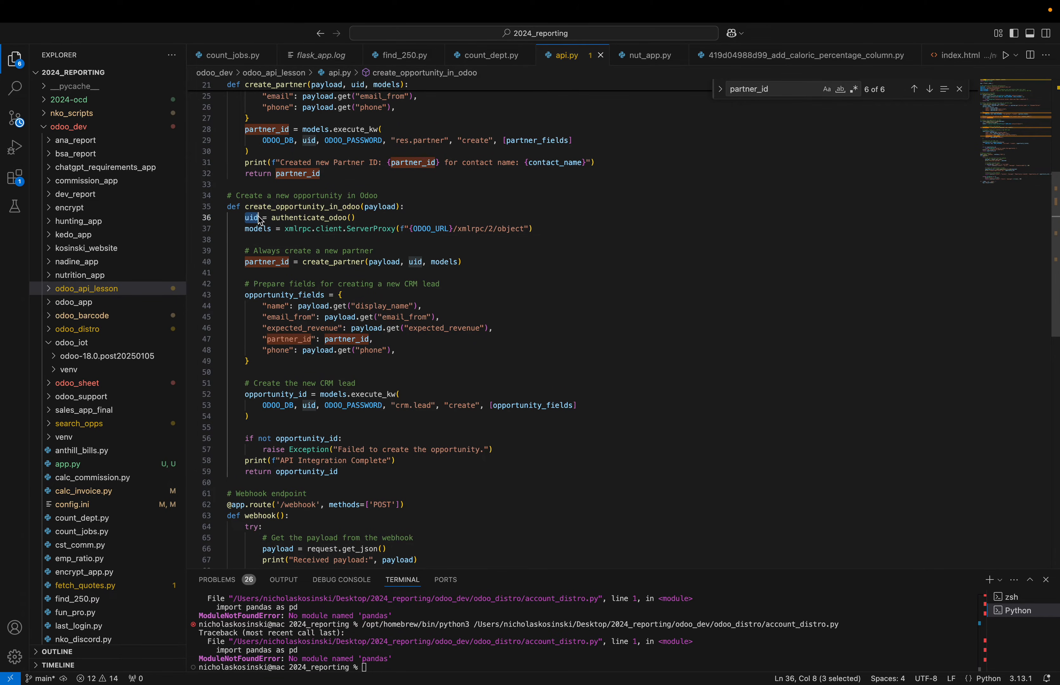
scroll(430, 296, "up", 5)
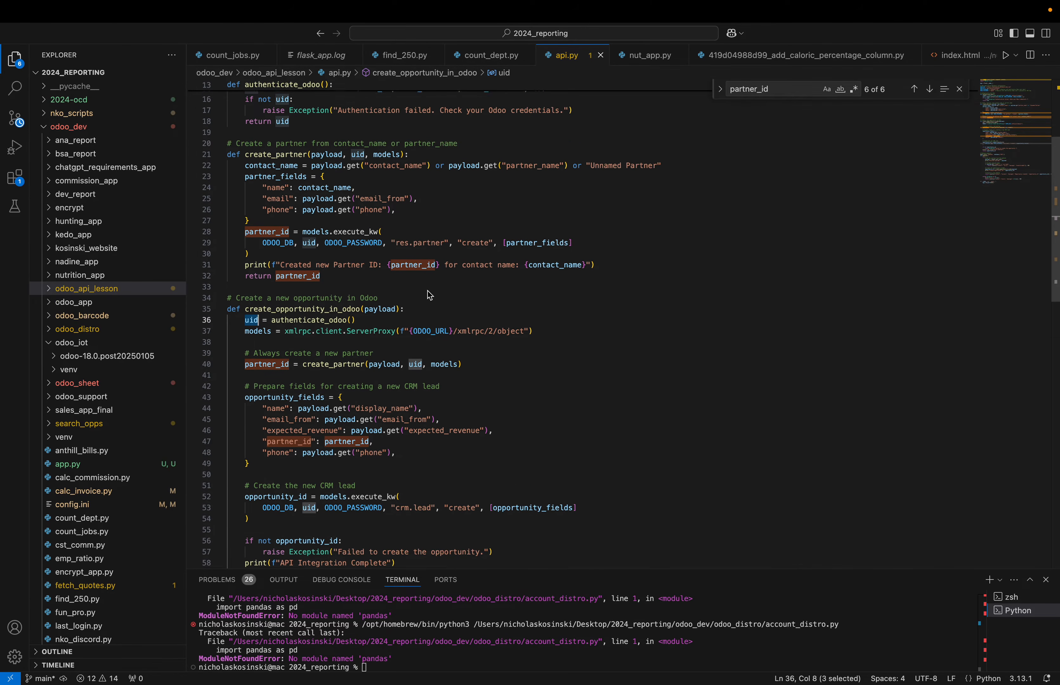
left_click(330, 345)
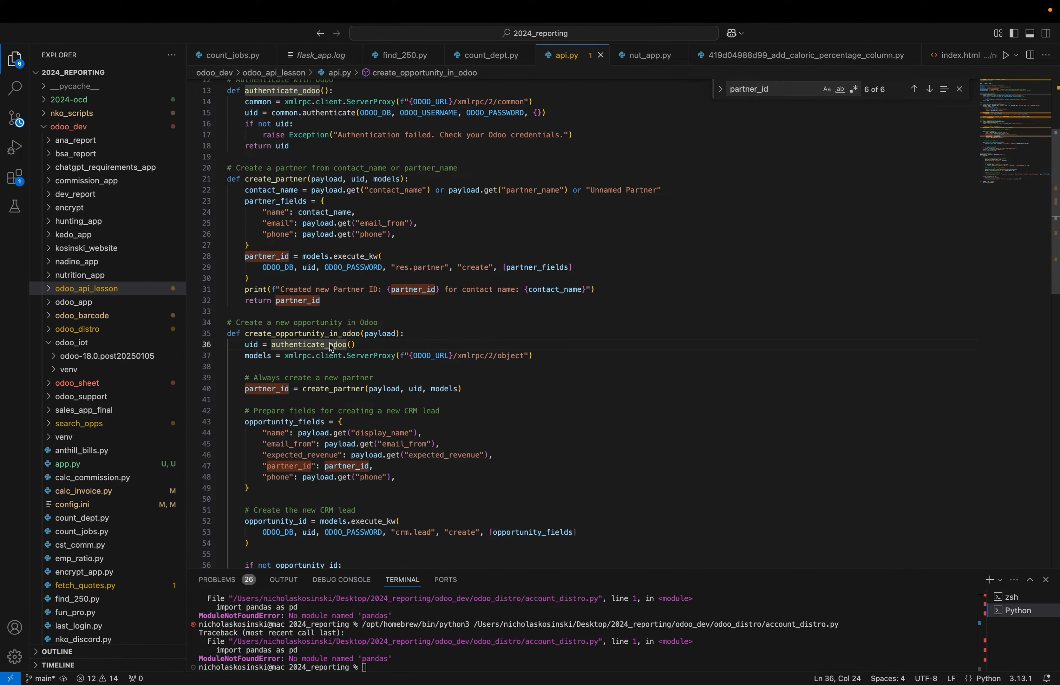
mouse_move(350, 351)
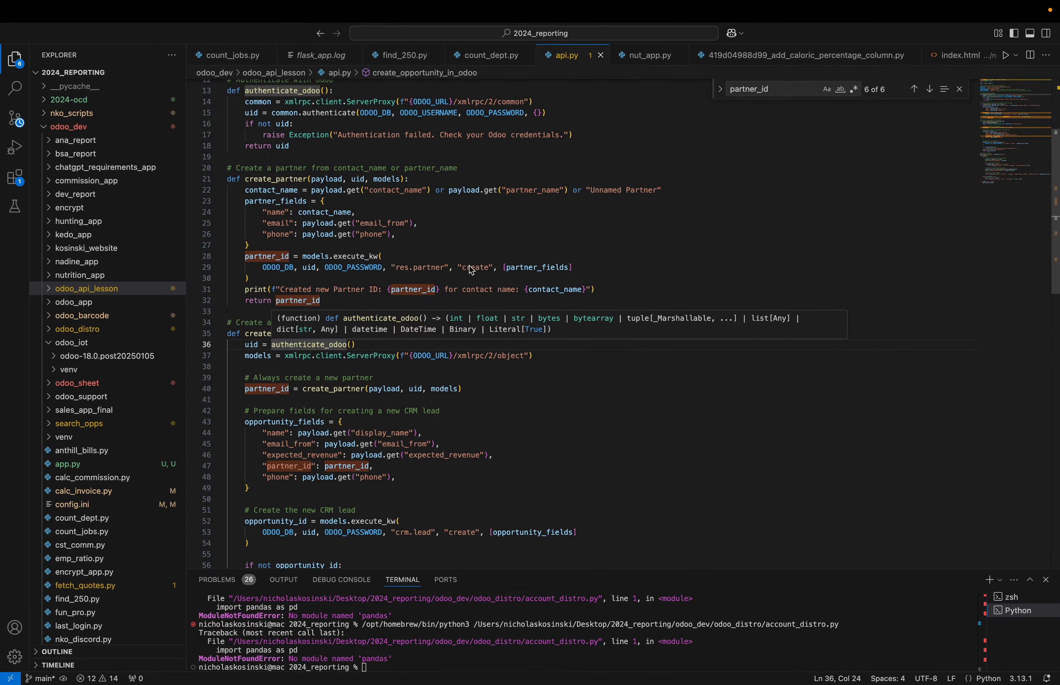
left_click(302, 92)
mouse_move(287, 93)
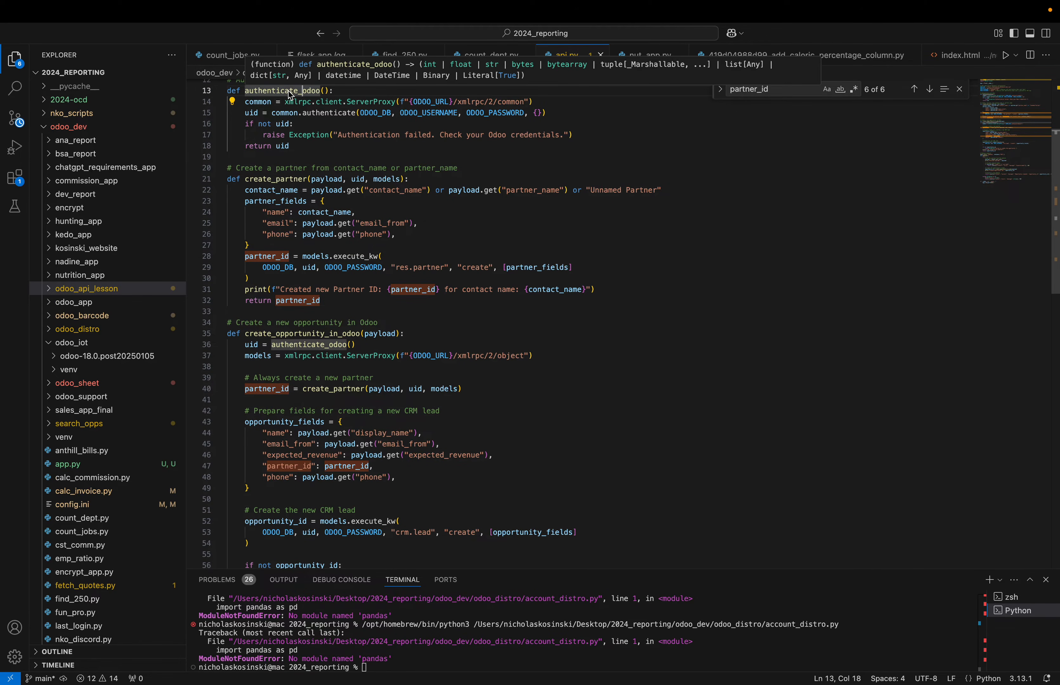
scroll(276, 101, "up", 1)
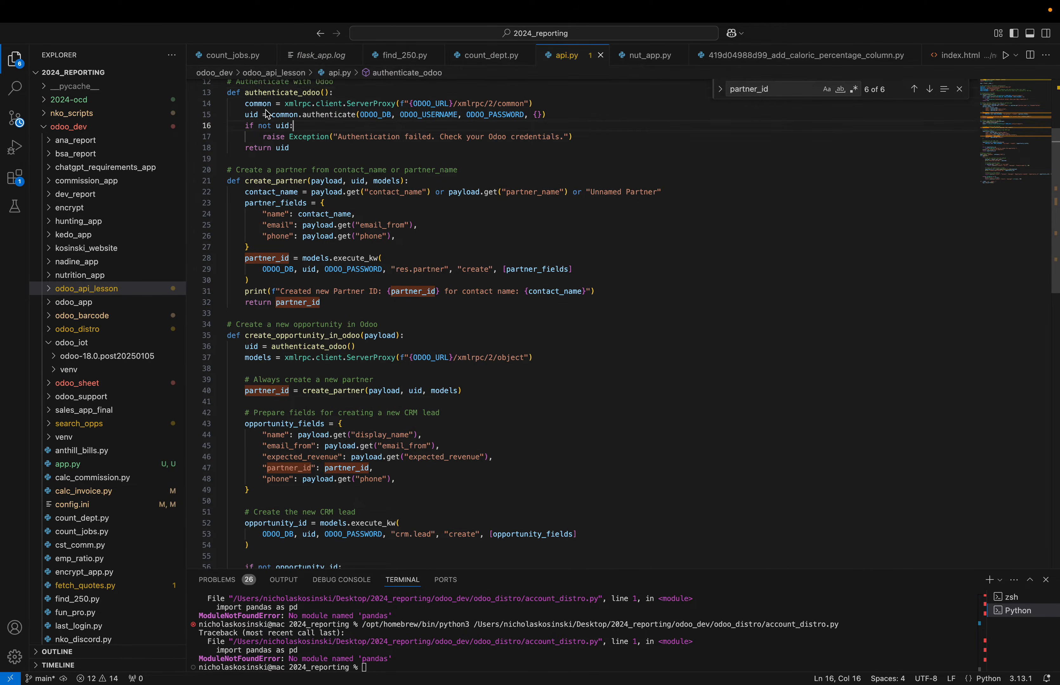
left_click_drag(536, 106, 433, 111)
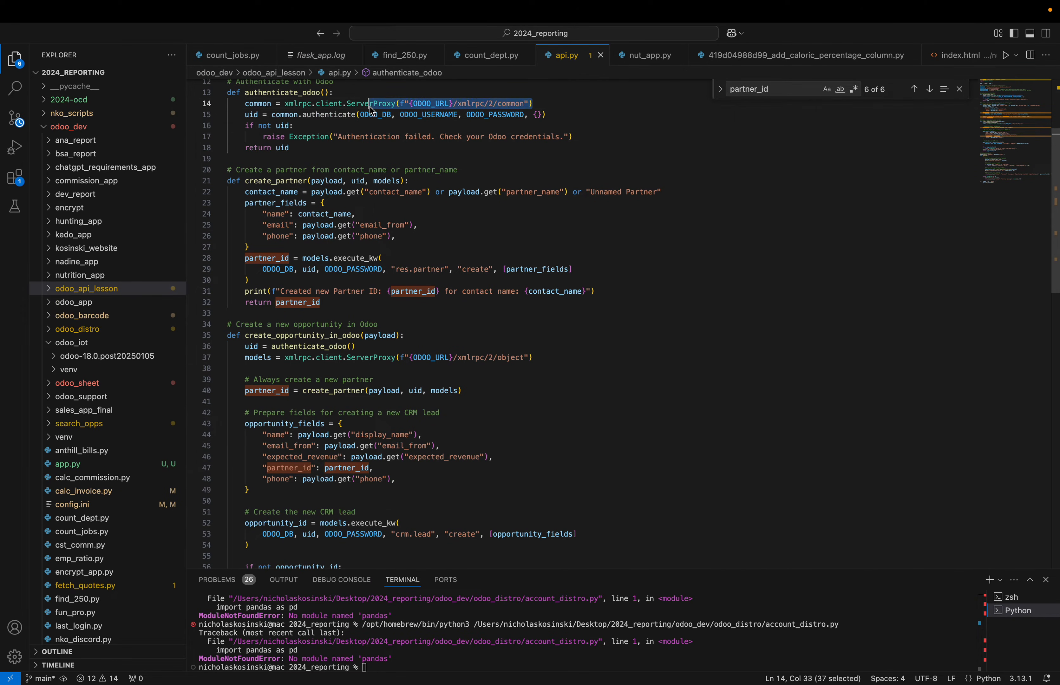
left_click_drag(249, 115, 273, 116)
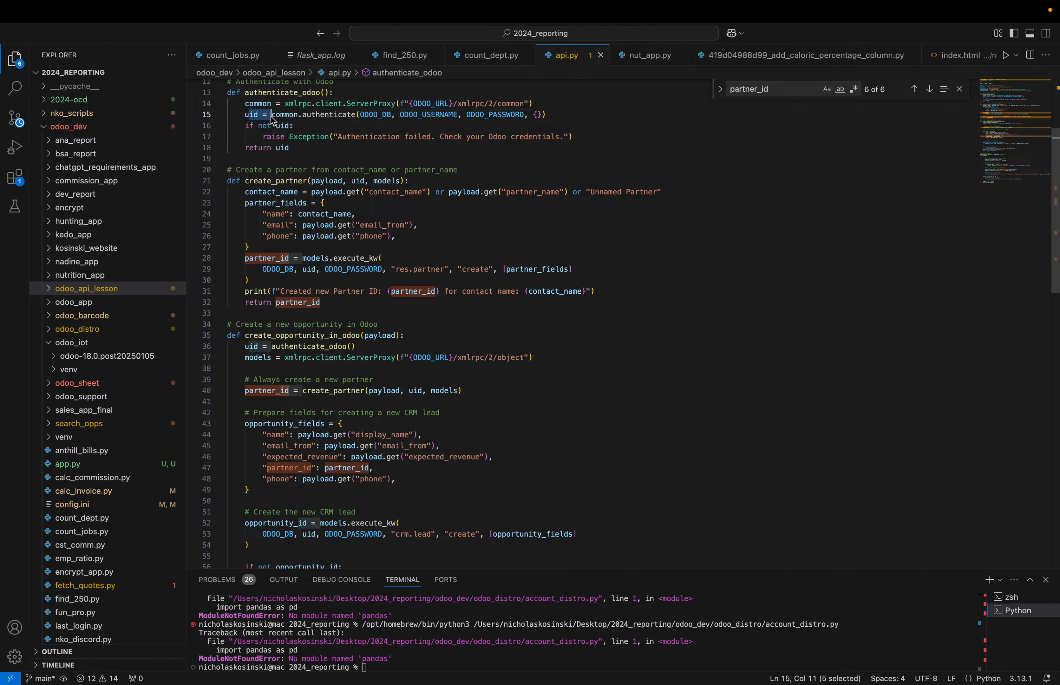
left_click(290, 116)
left_click_drag(367, 116, 392, 117)
scroll(392, 120, "up", 5)
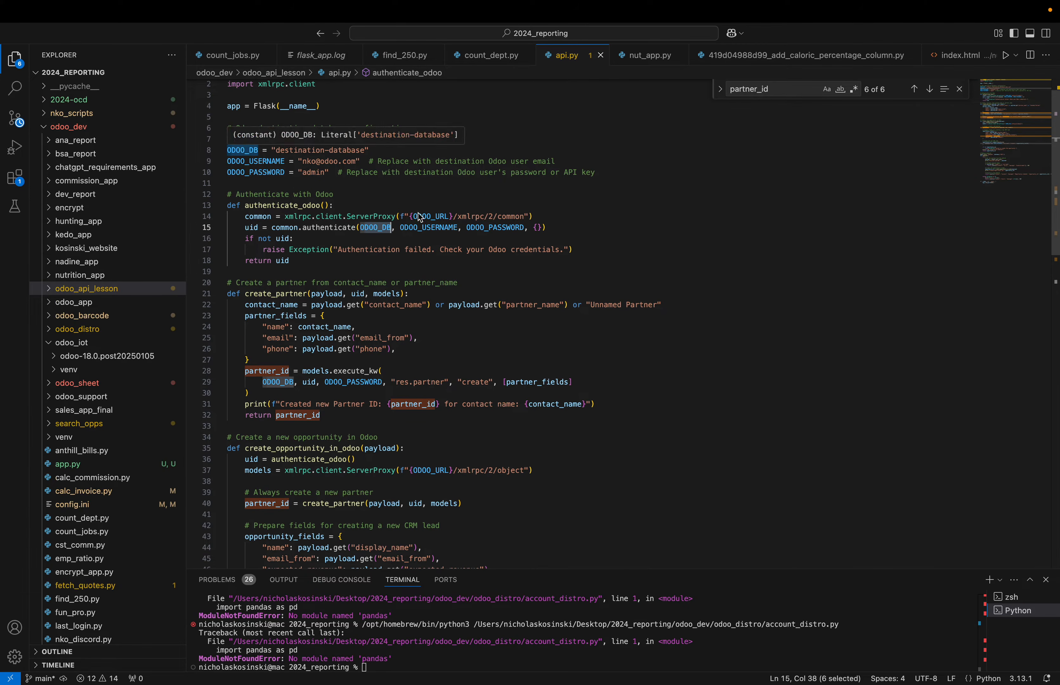
left_click(405, 228)
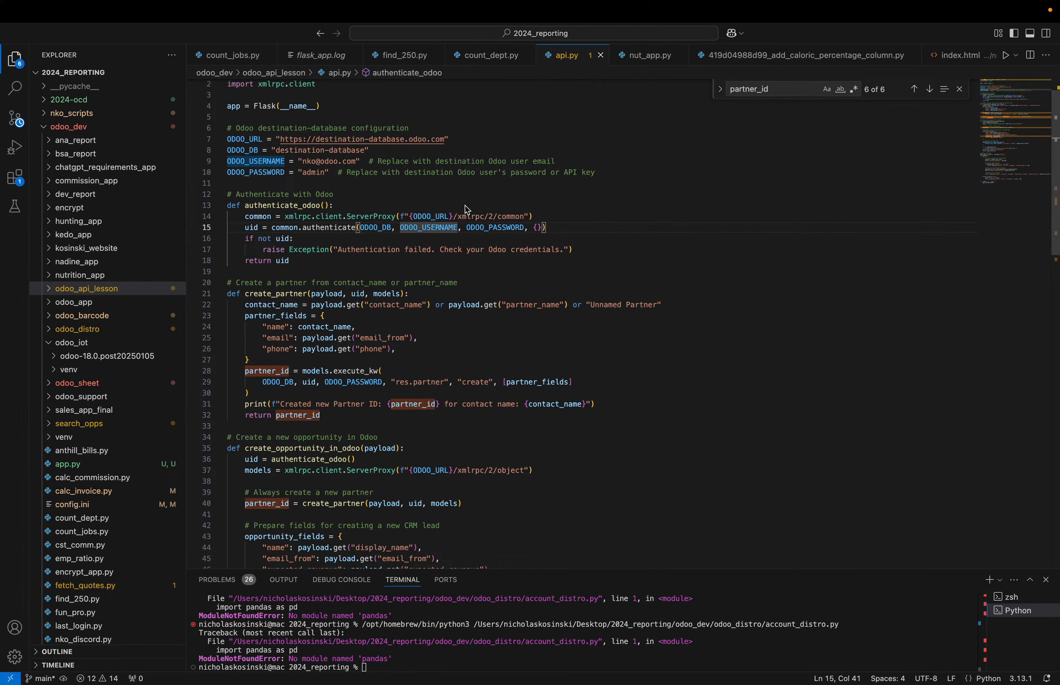
left_click(501, 227)
mouse_move(280, 181)
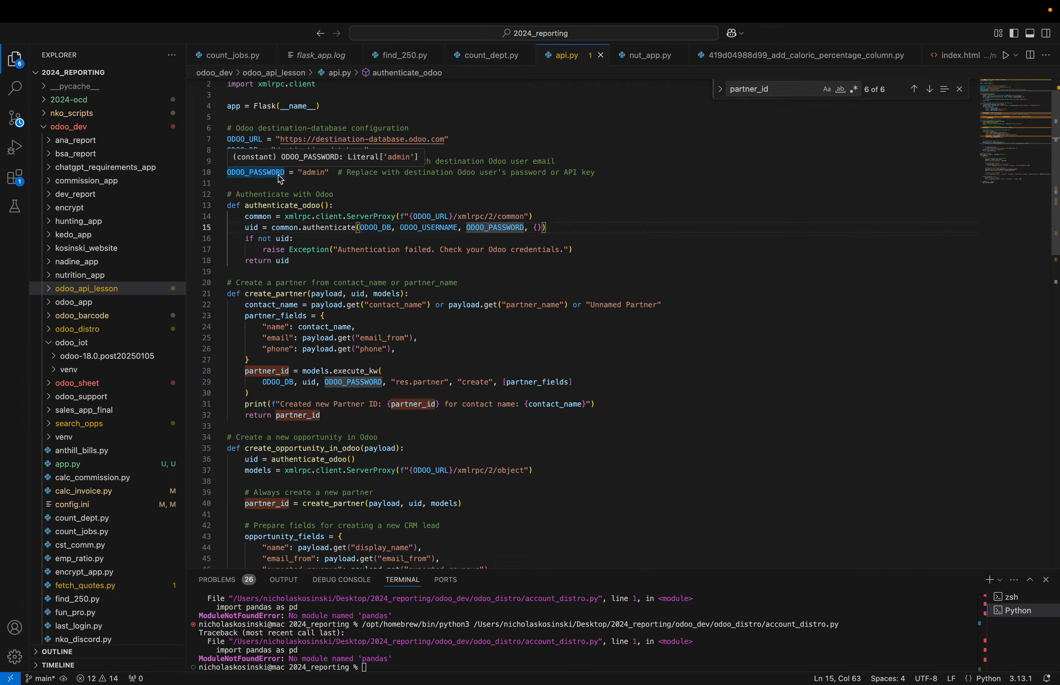
left_click(267, 239)
left_click(279, 250)
left_click_drag(348, 250, 435, 255)
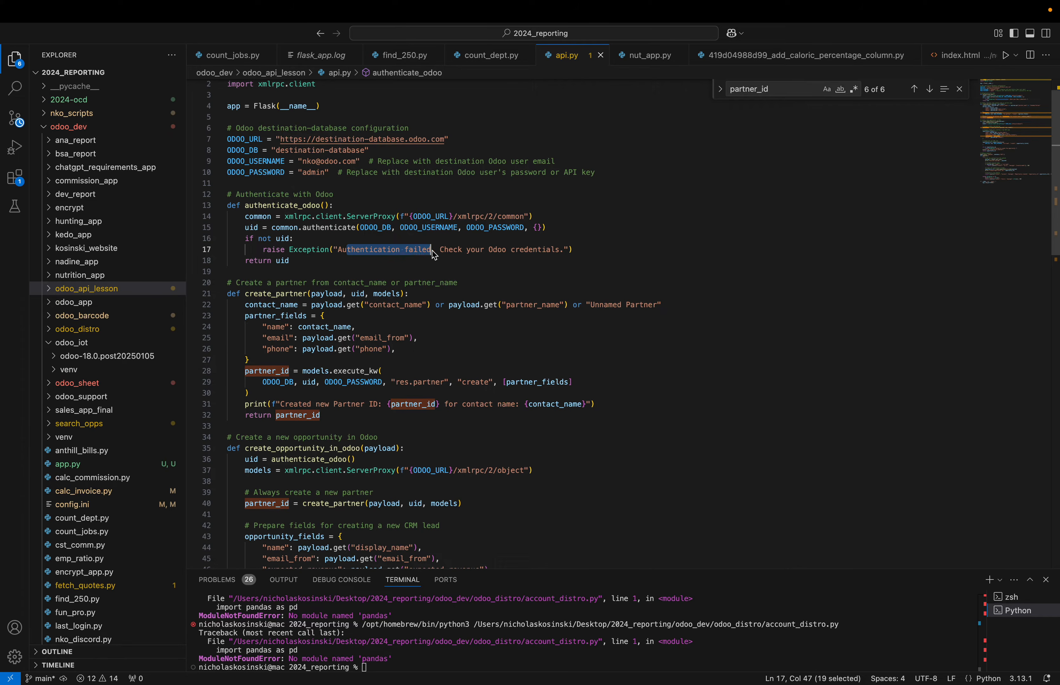
left_click(253, 228)
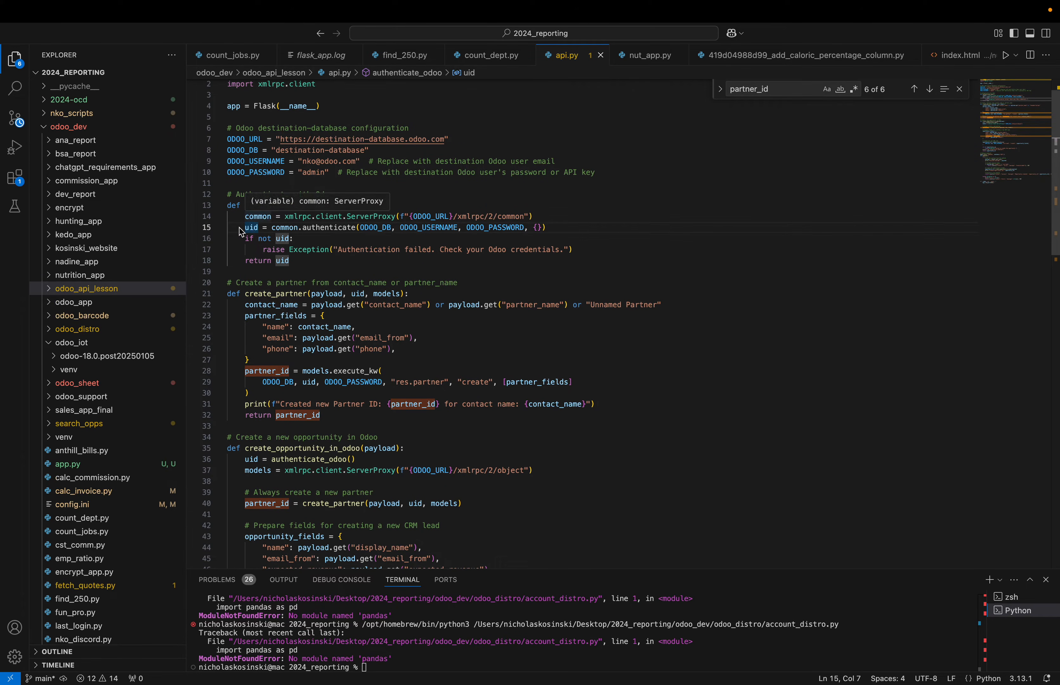
left_click(242, 271)
left_click_drag(249, 261, 292, 264)
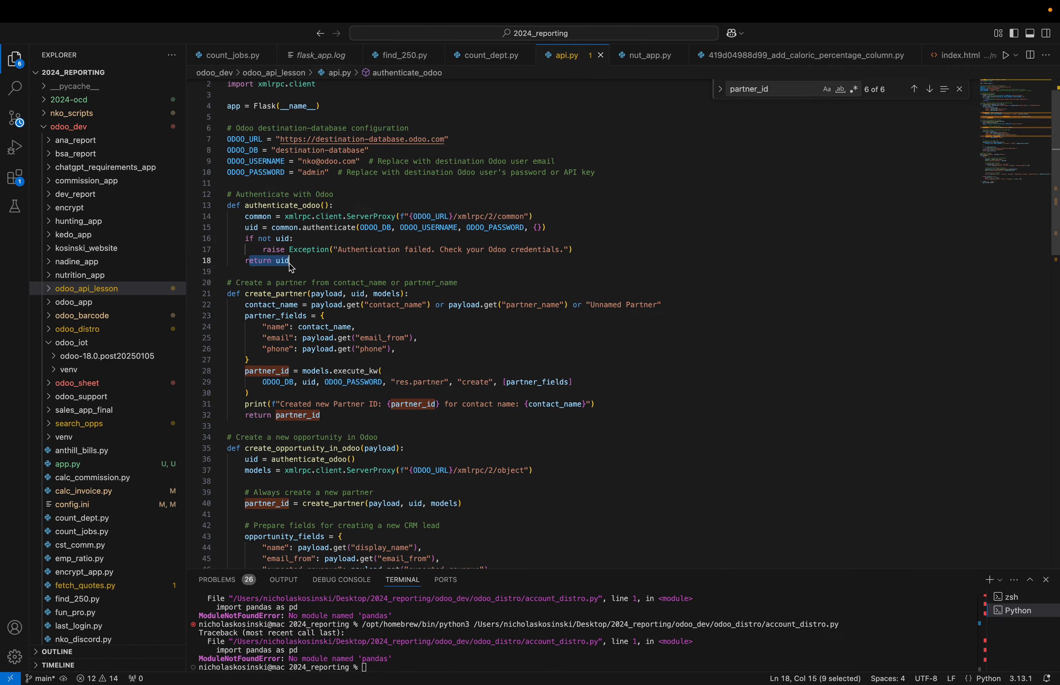
scroll(292, 265, "down", 2)
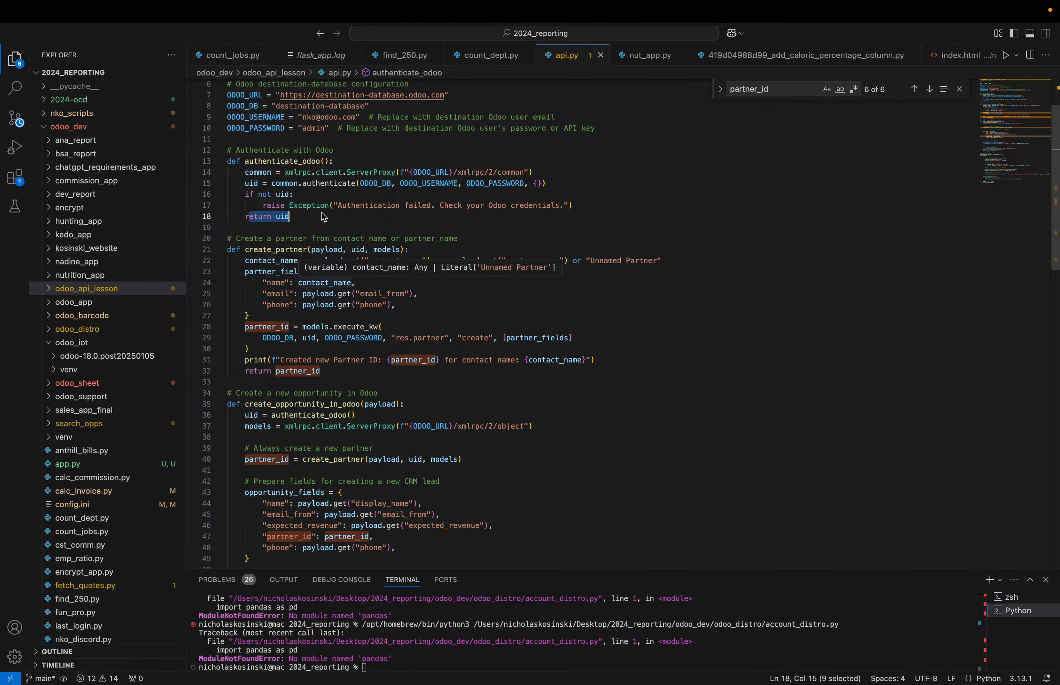
scroll(283, 237, "down", 5)
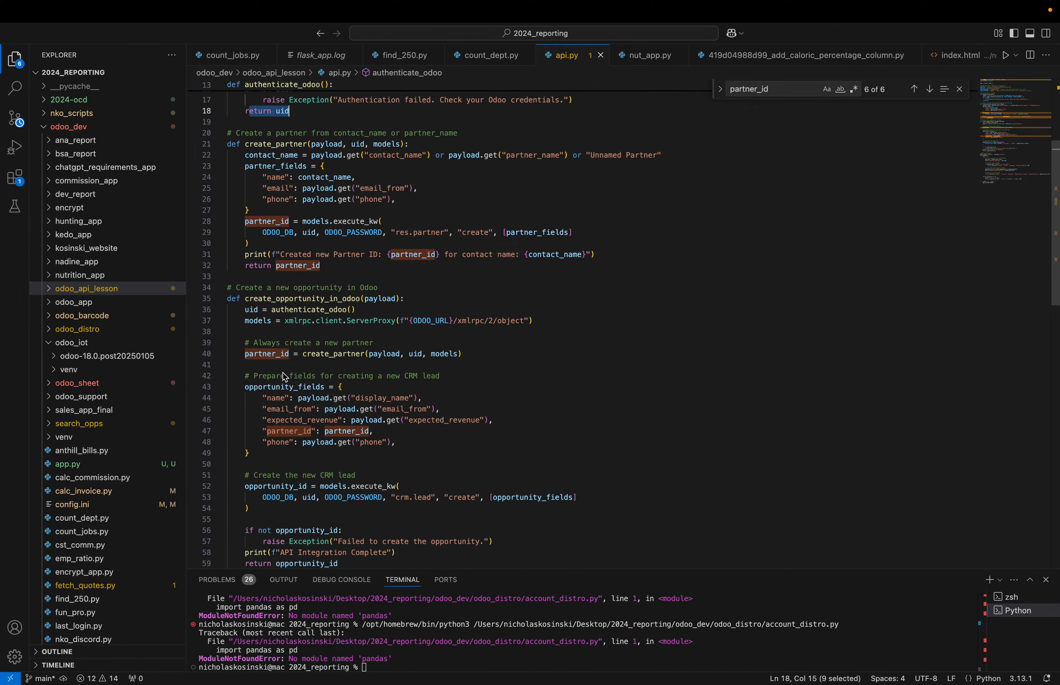
left_click(262, 312)
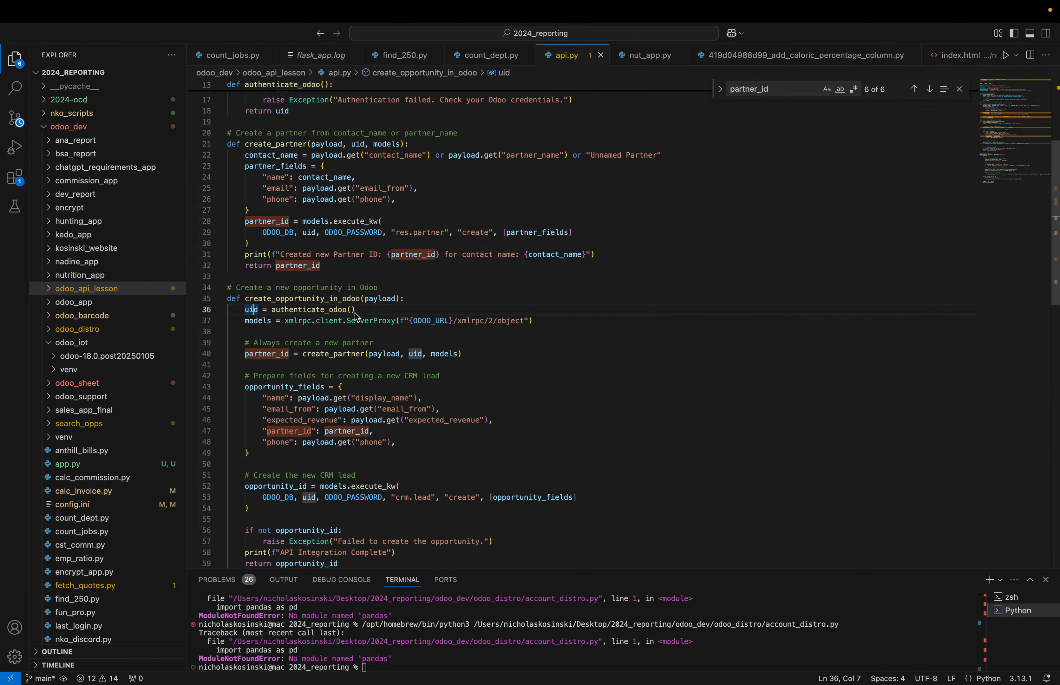
scroll(357, 318, "down", 1)
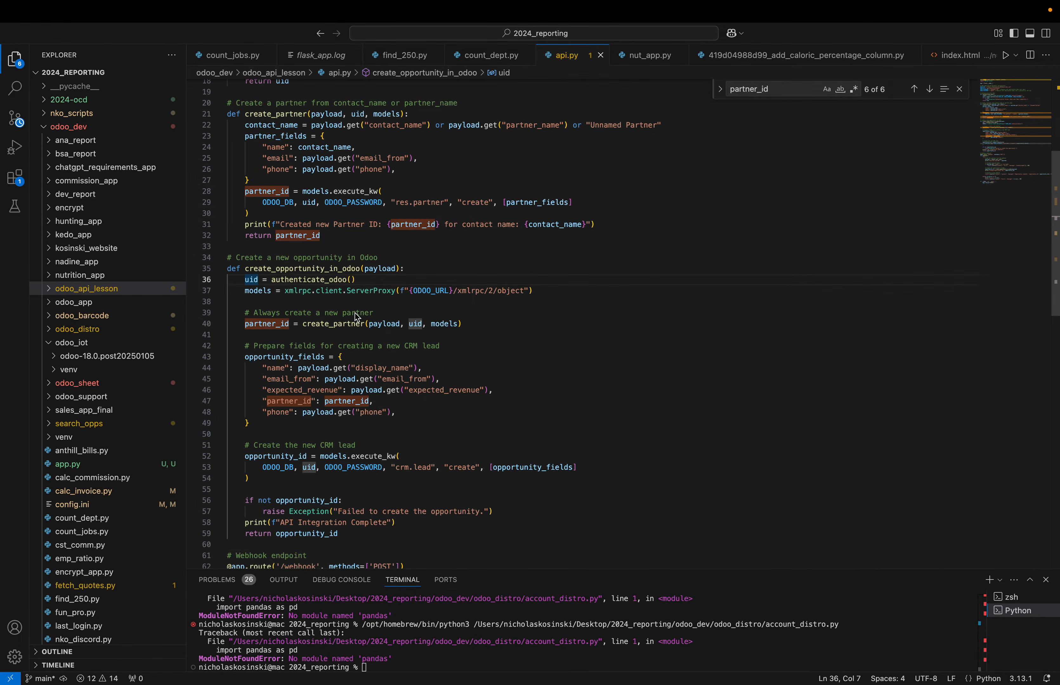
left_click(379, 292)
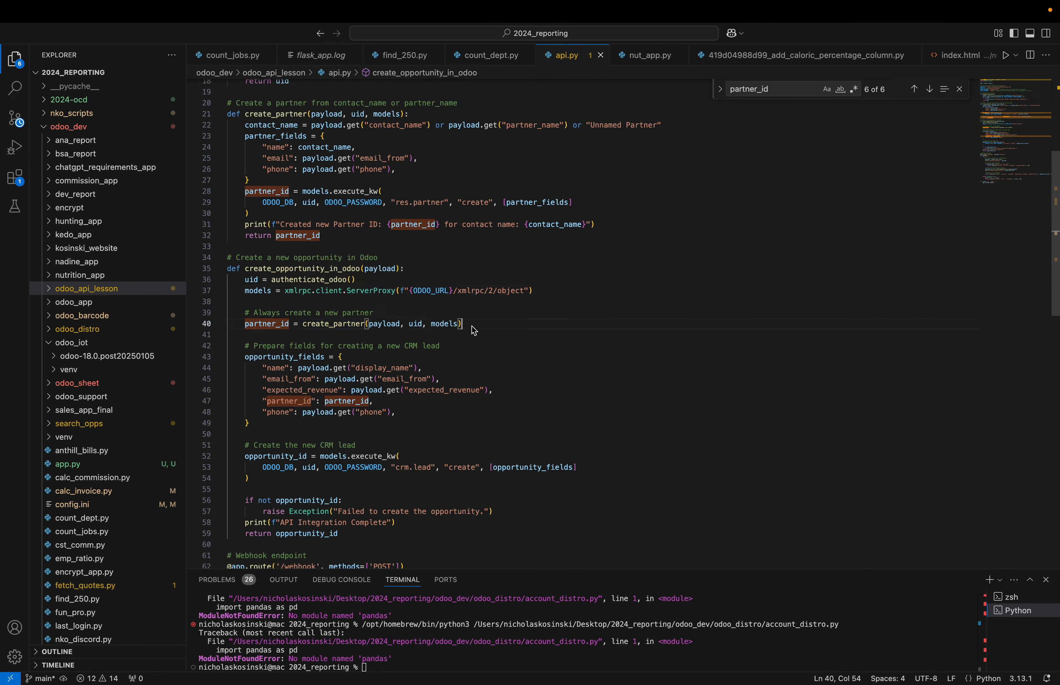
left_click_drag(463, 325, 269, 317)
left_click(337, 324)
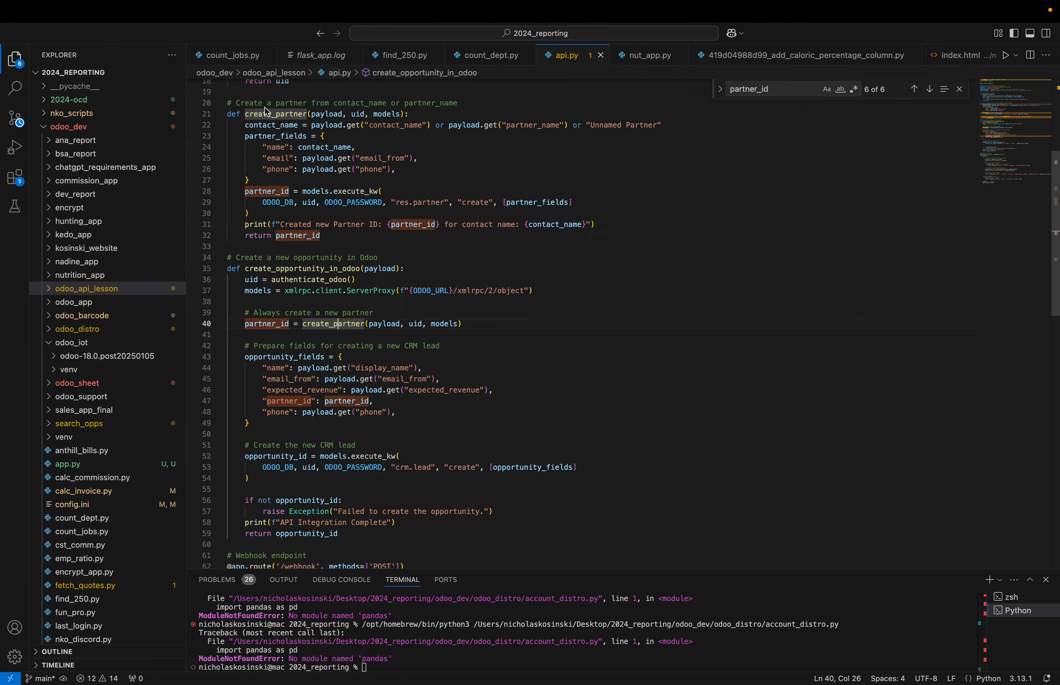
scroll(387, 266, "down", 3)
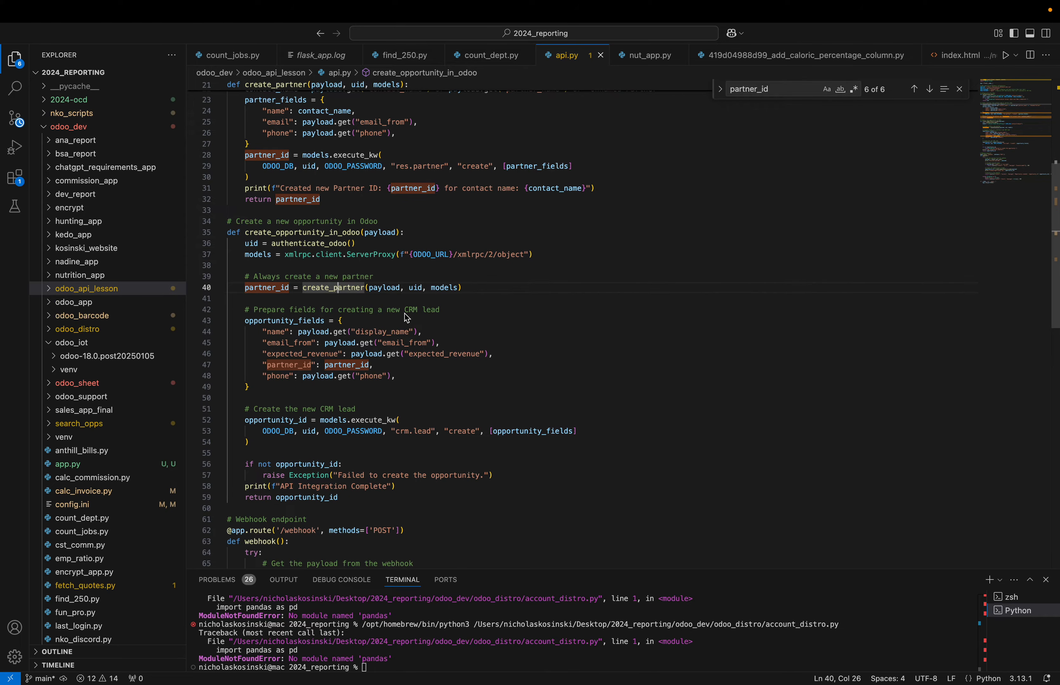
left_click(272, 321)
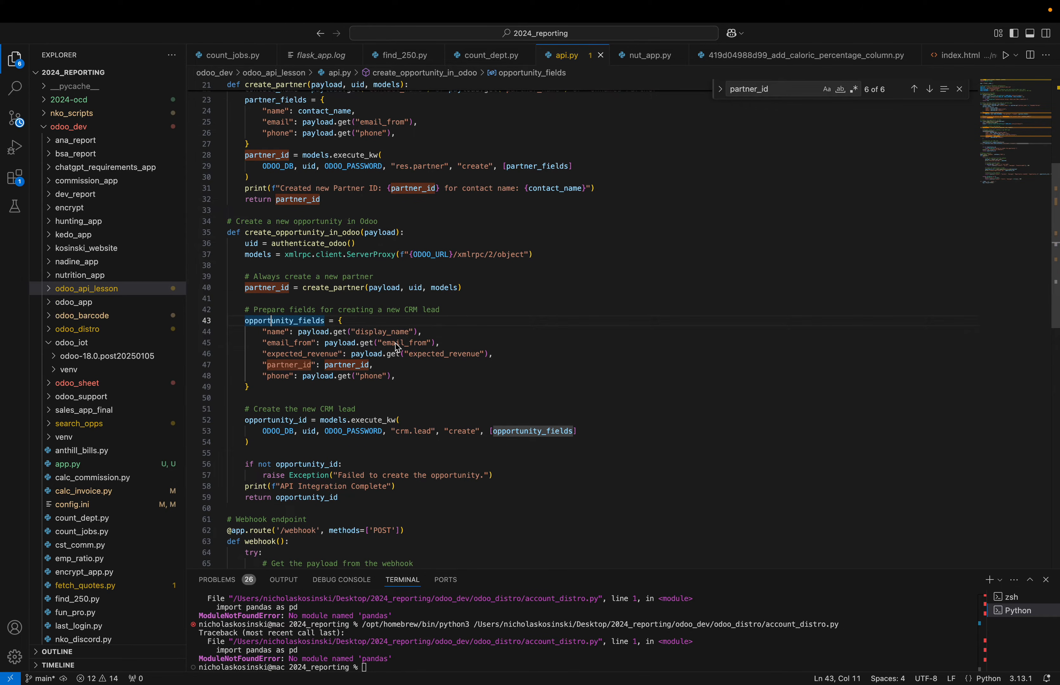
left_click(375, 313)
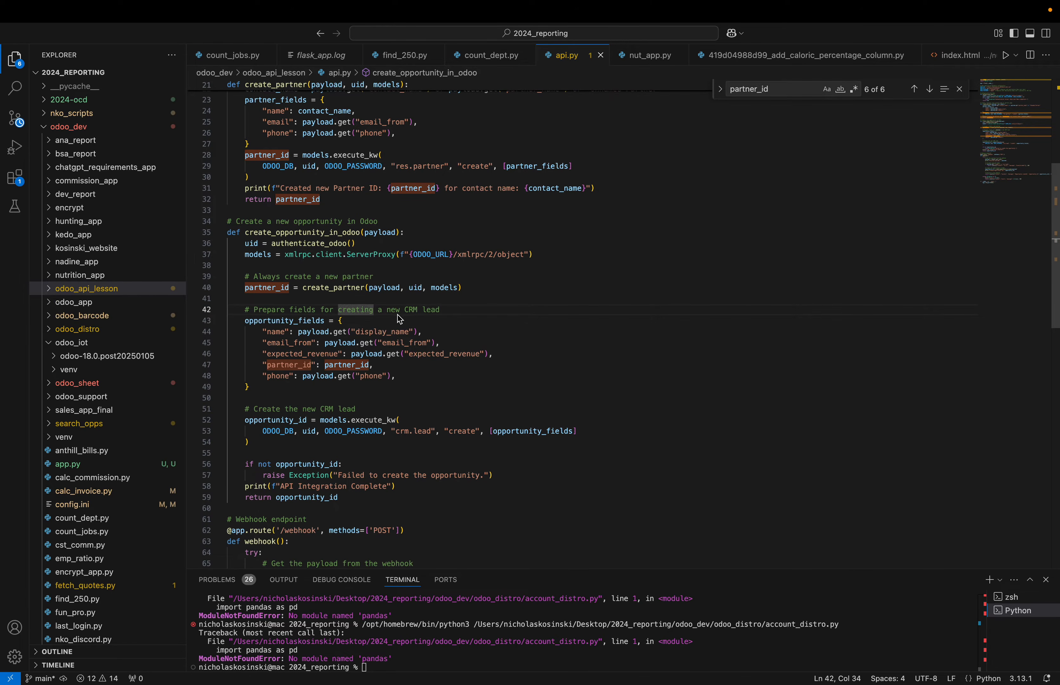
left_click(265, 321)
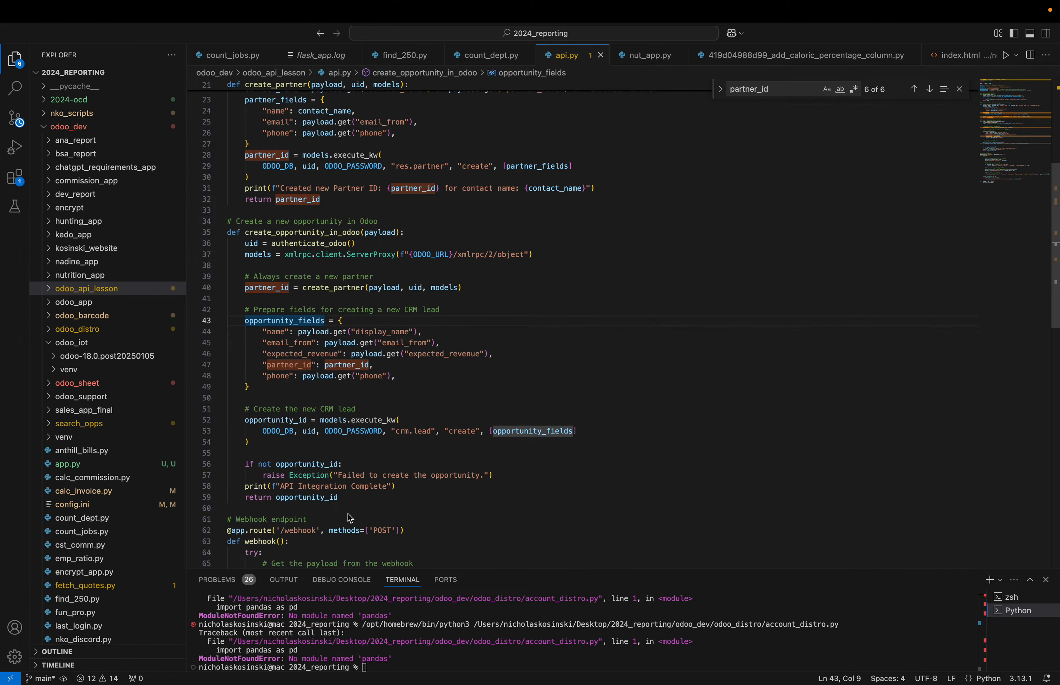
left_click(276, 332)
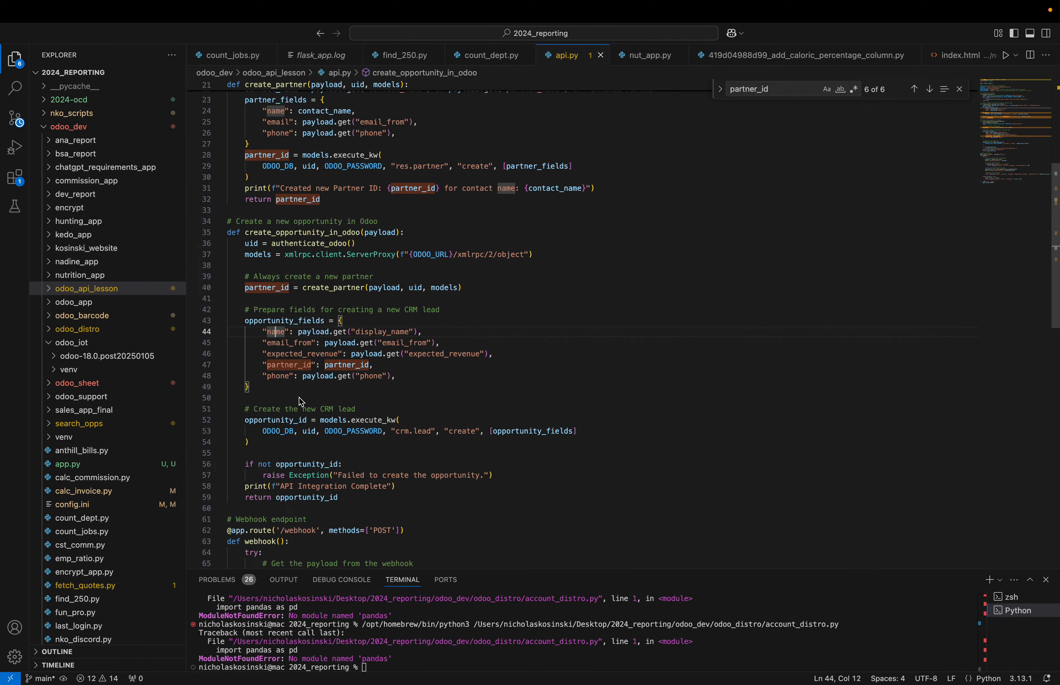
left_click(314, 334)
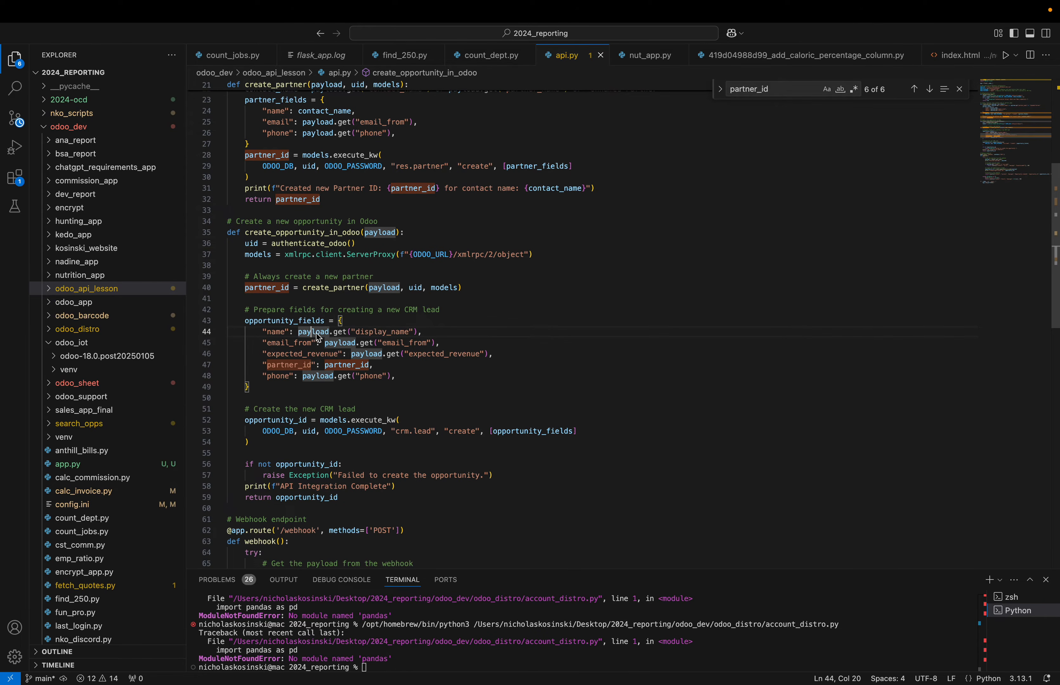
left_click(343, 334)
left_click(382, 334)
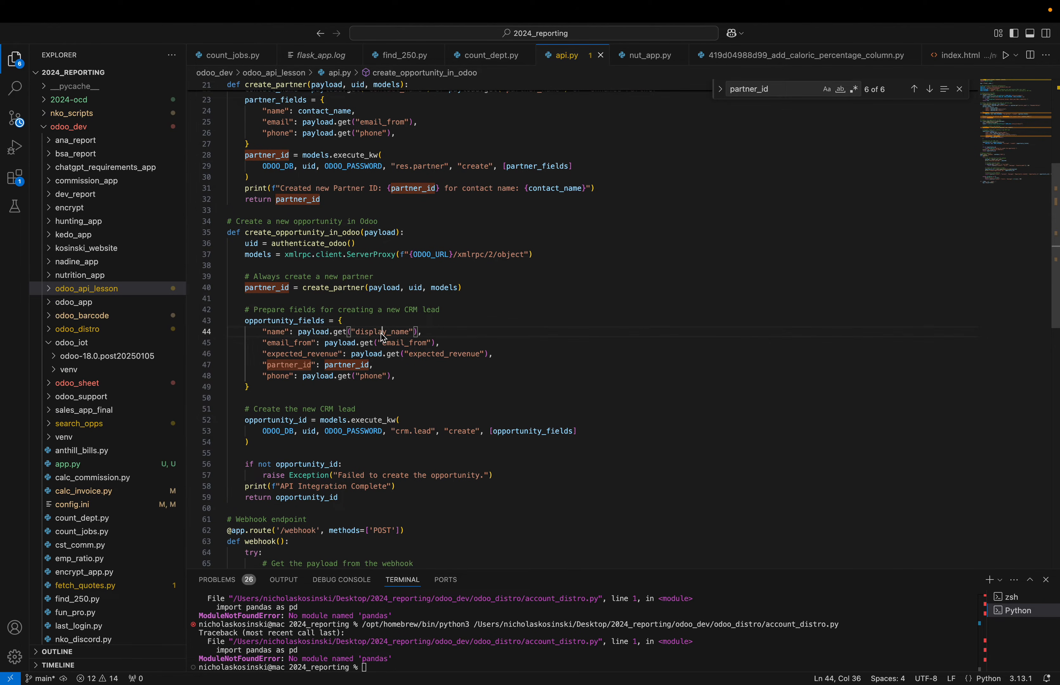
key("ctrl+Left")
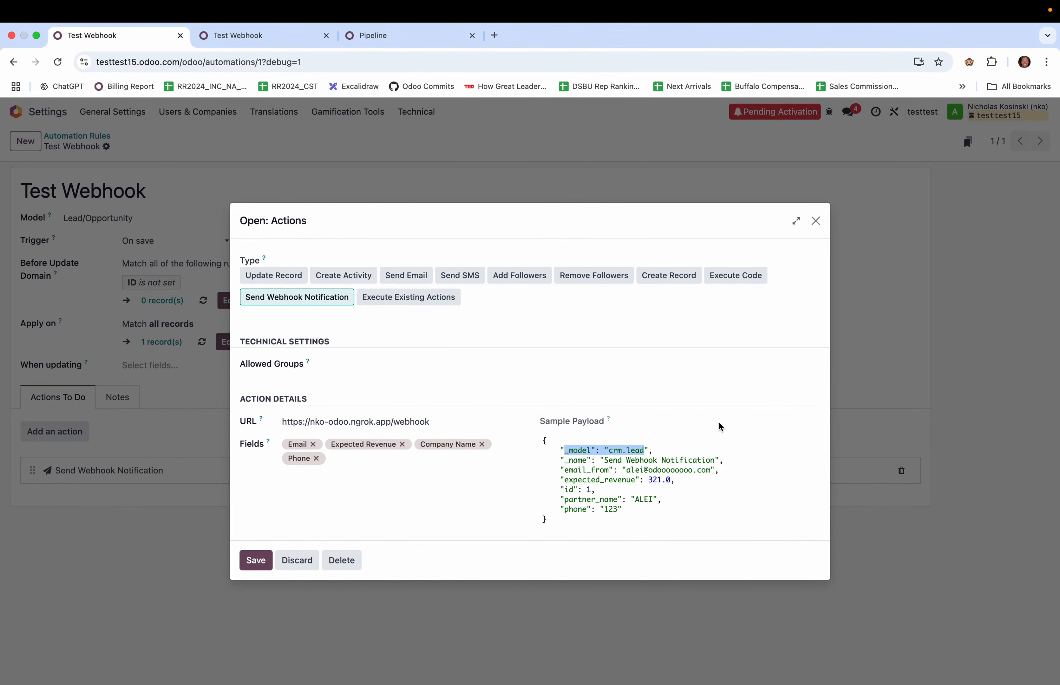
double_click(570, 505)
key("ctrl+Right")
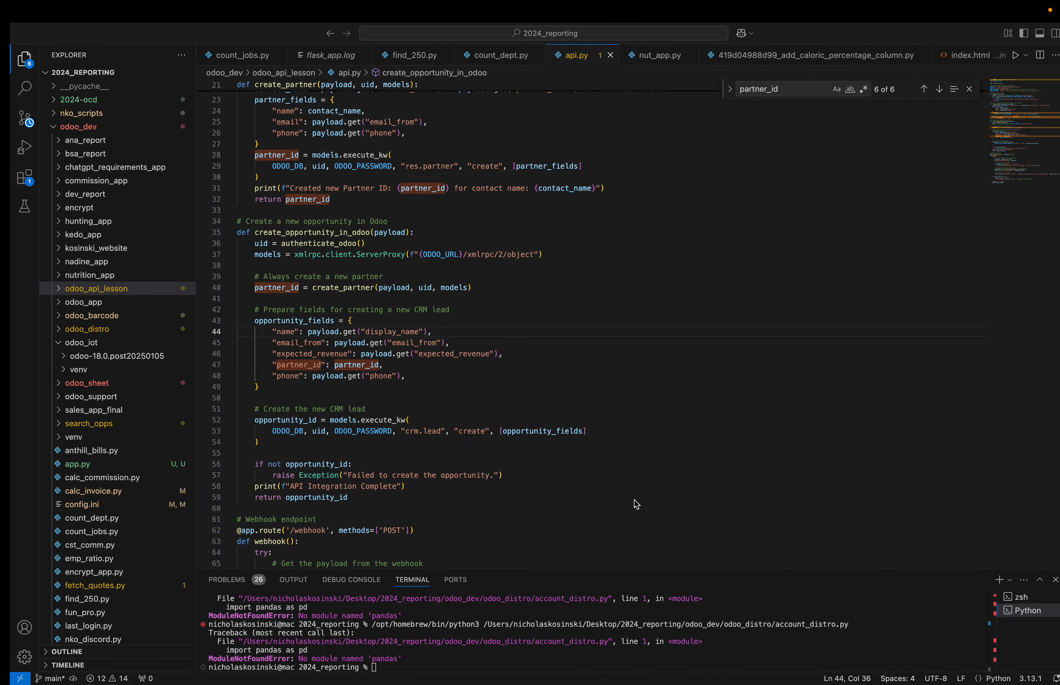
left_click(270, 343)
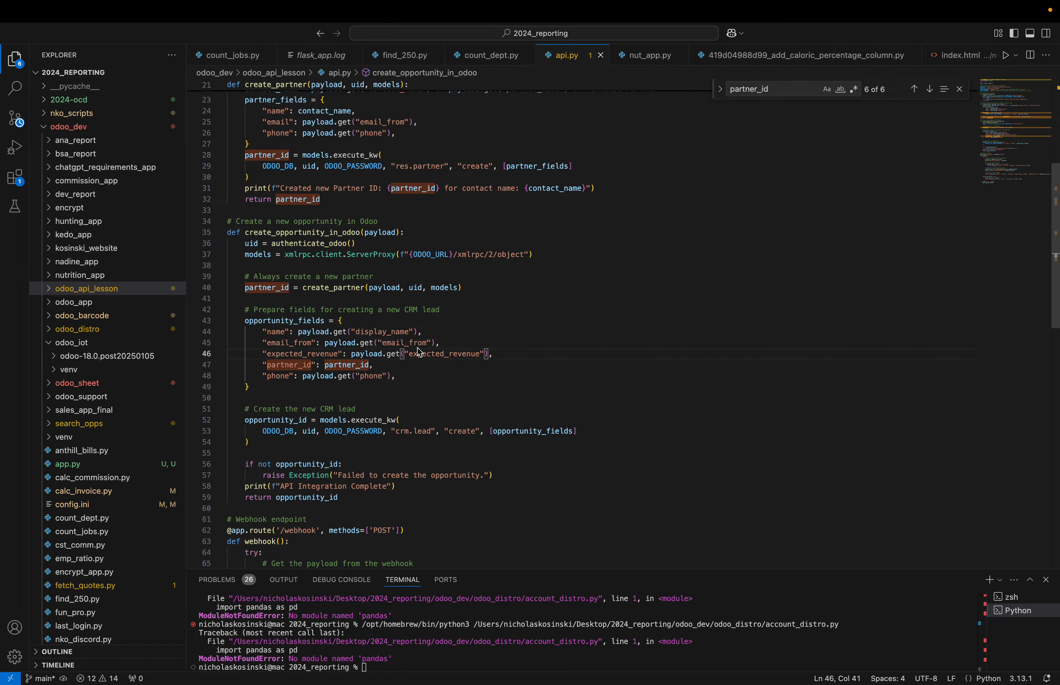
left_click(296, 344)
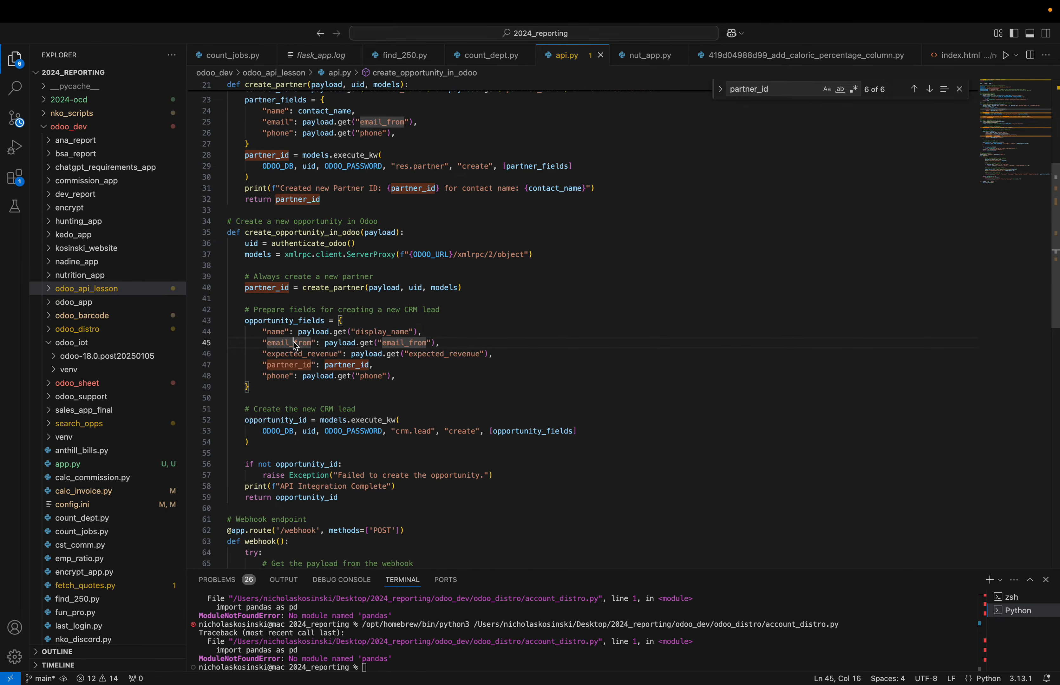
left_click(304, 355)
left_click(444, 355)
left_click(327, 364)
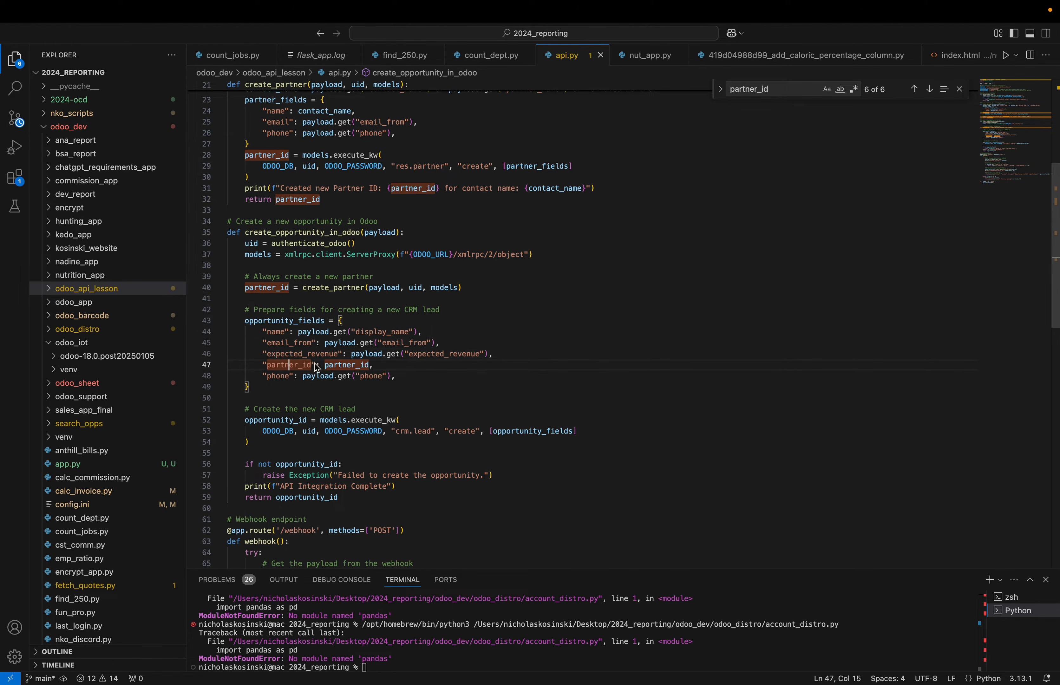
left_click(396, 384)
left_click_drag(396, 384, 235, 321)
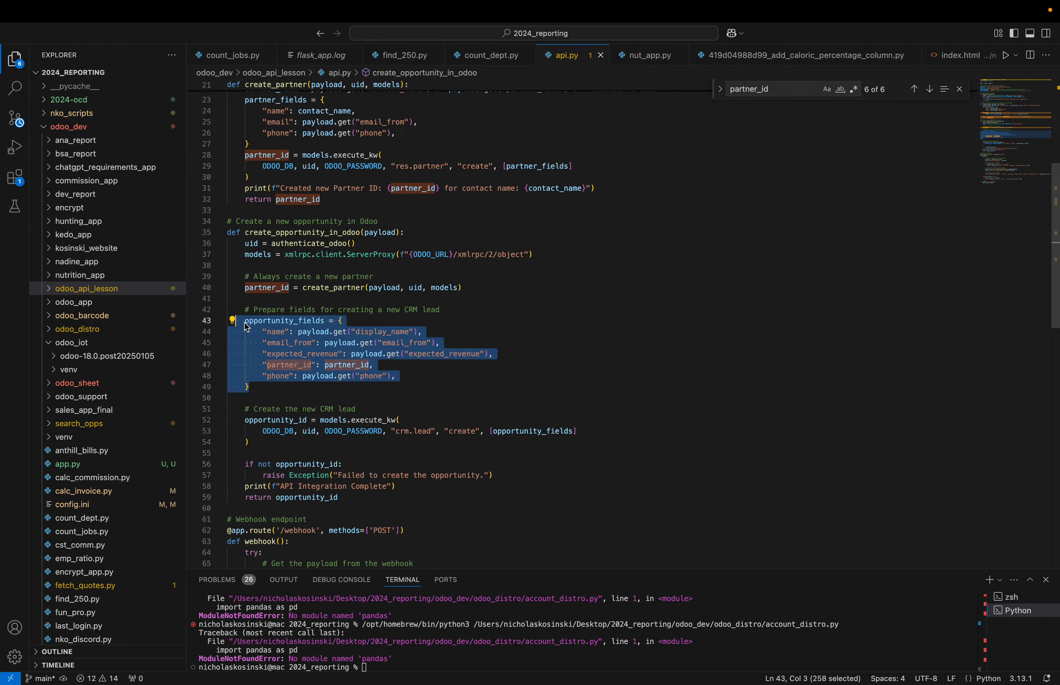
left_click(377, 390)
left_click(290, 344)
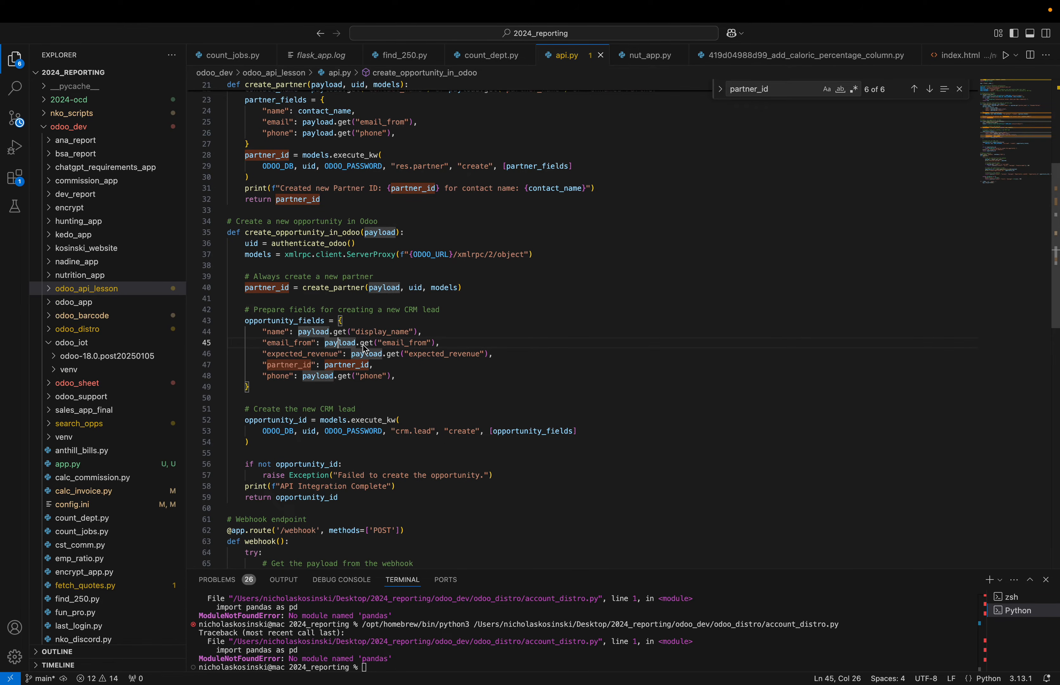
left_click(393, 346)
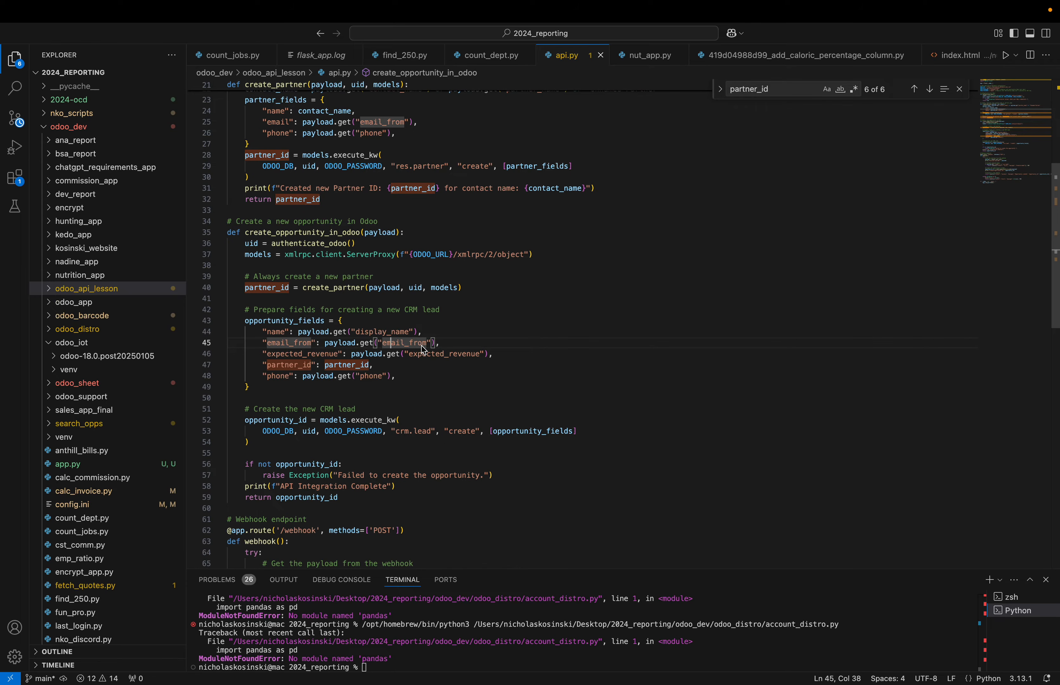
scroll(421, 348, "down", 2)
left_click(343, 357)
left_click_drag(343, 357, 234, 289)
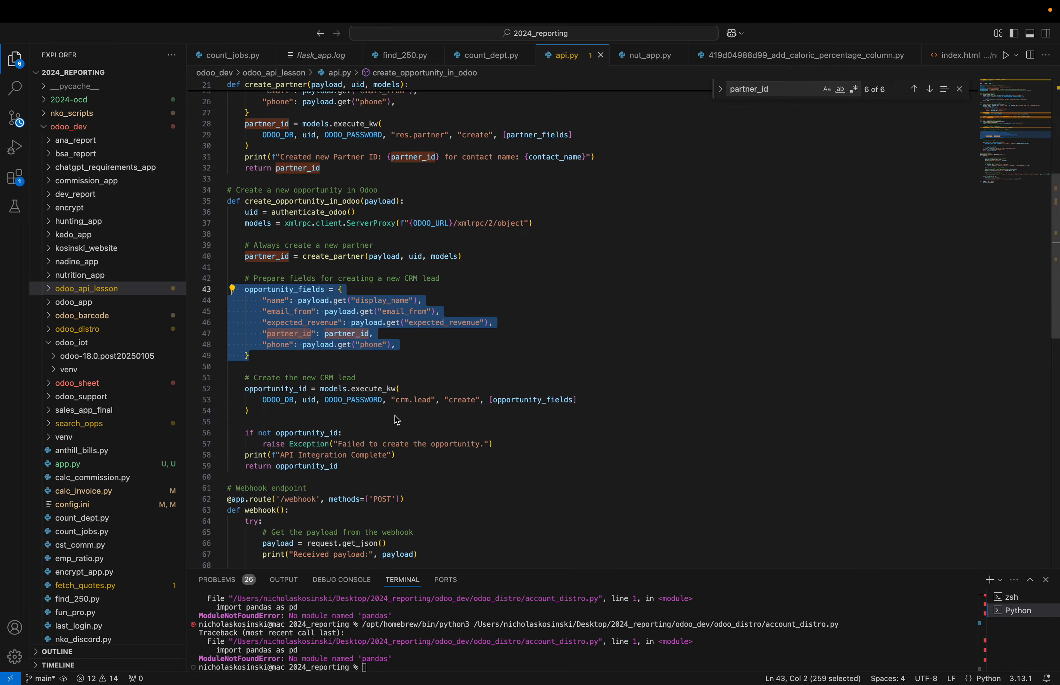
left_click_drag(272, 378, 380, 378)
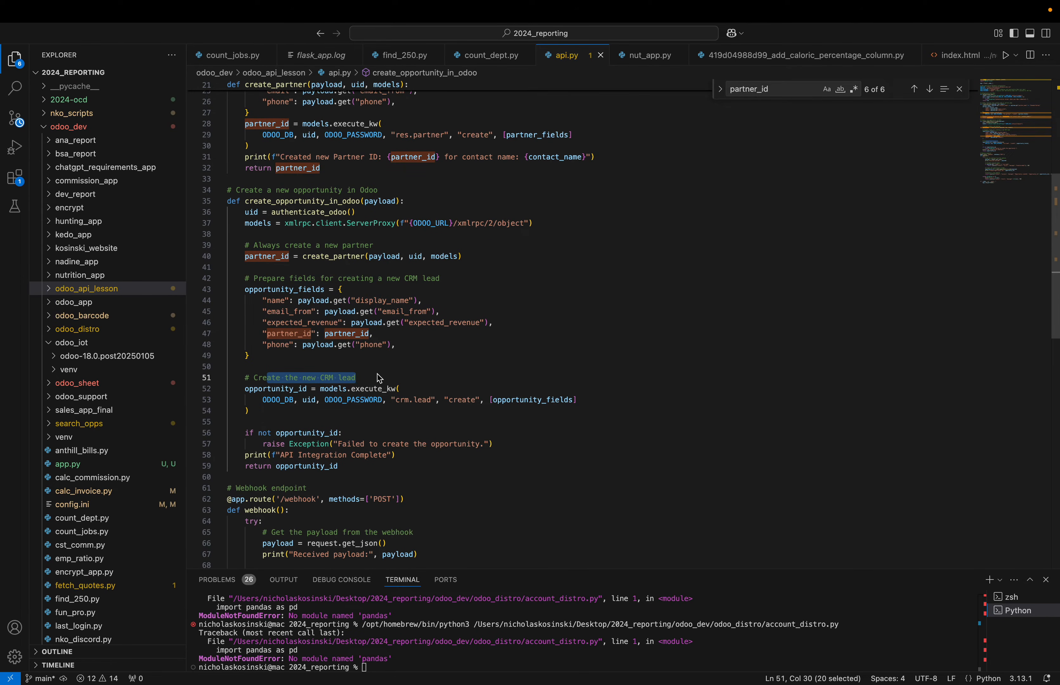
left_click(277, 390)
left_click_drag(267, 401, 395, 403)
left_click(409, 403)
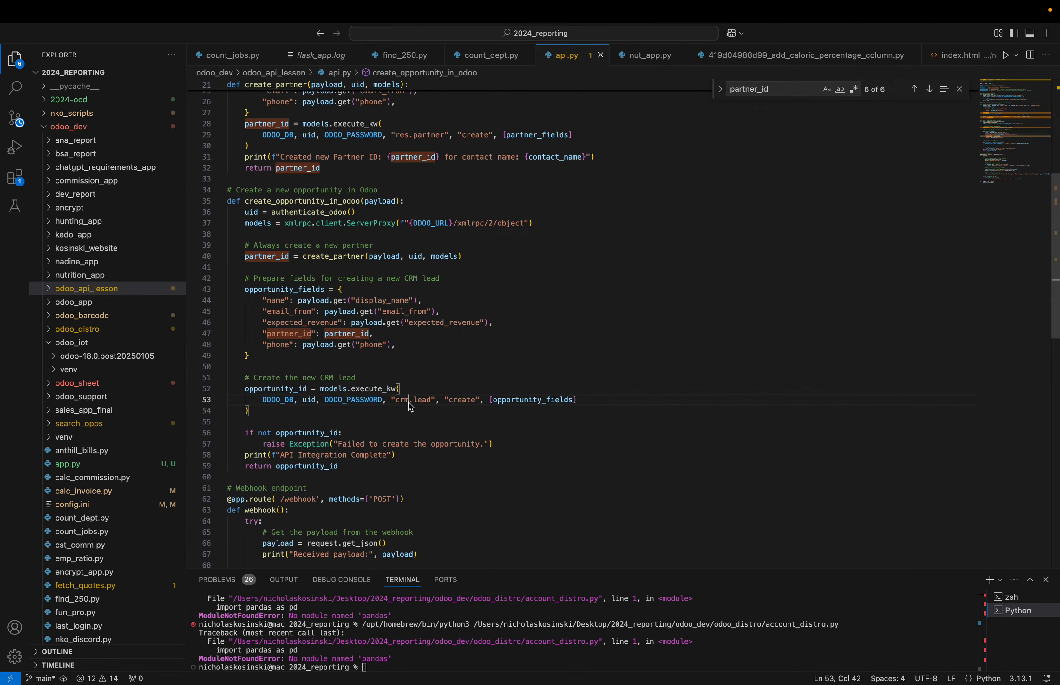
left_click(467, 402)
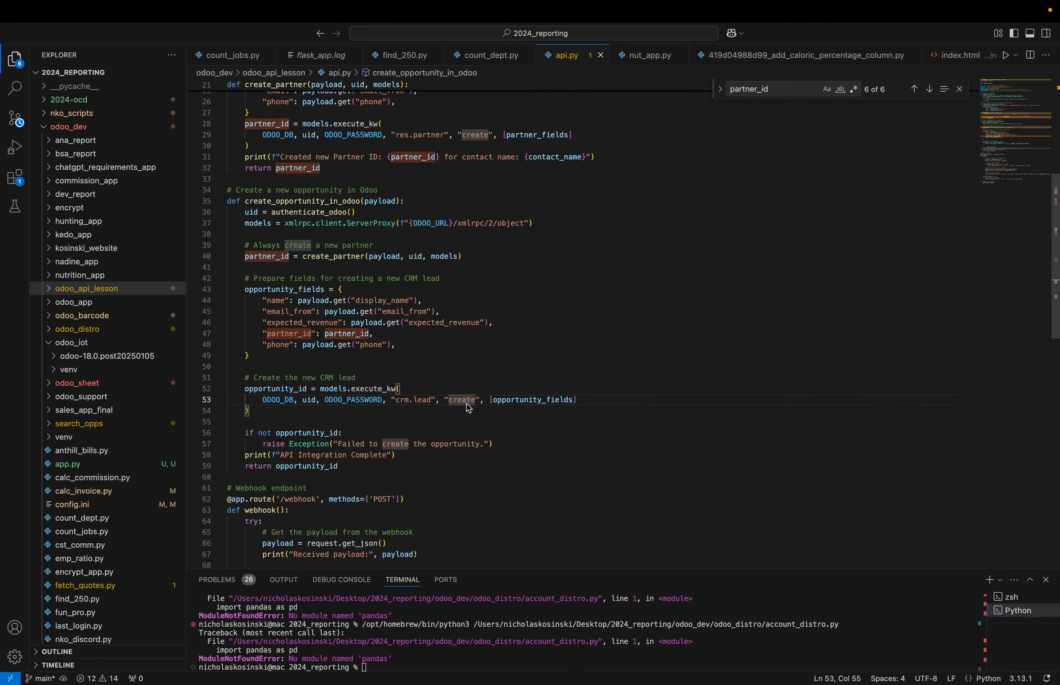
left_click(506, 402)
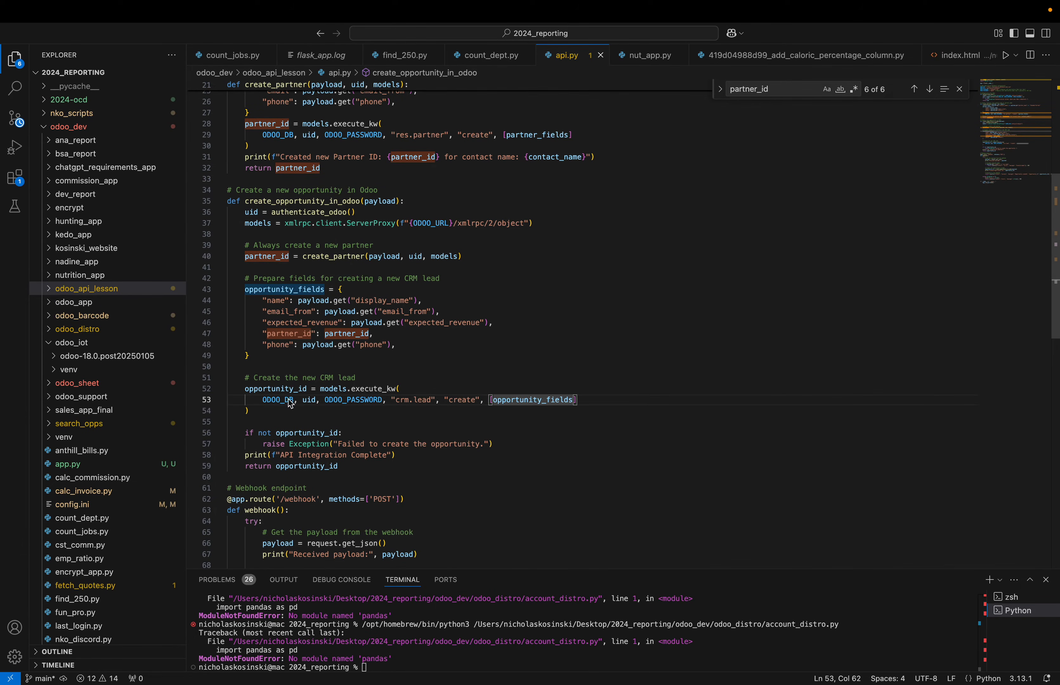
scroll(497, 378, "down", 3)
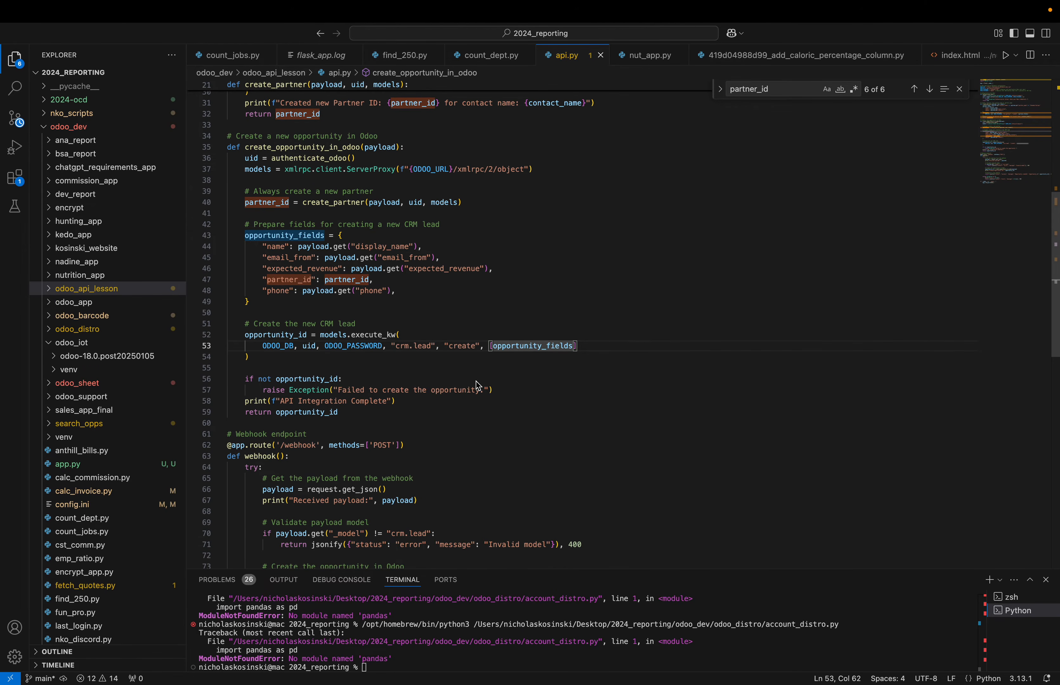
left_click(326, 379)
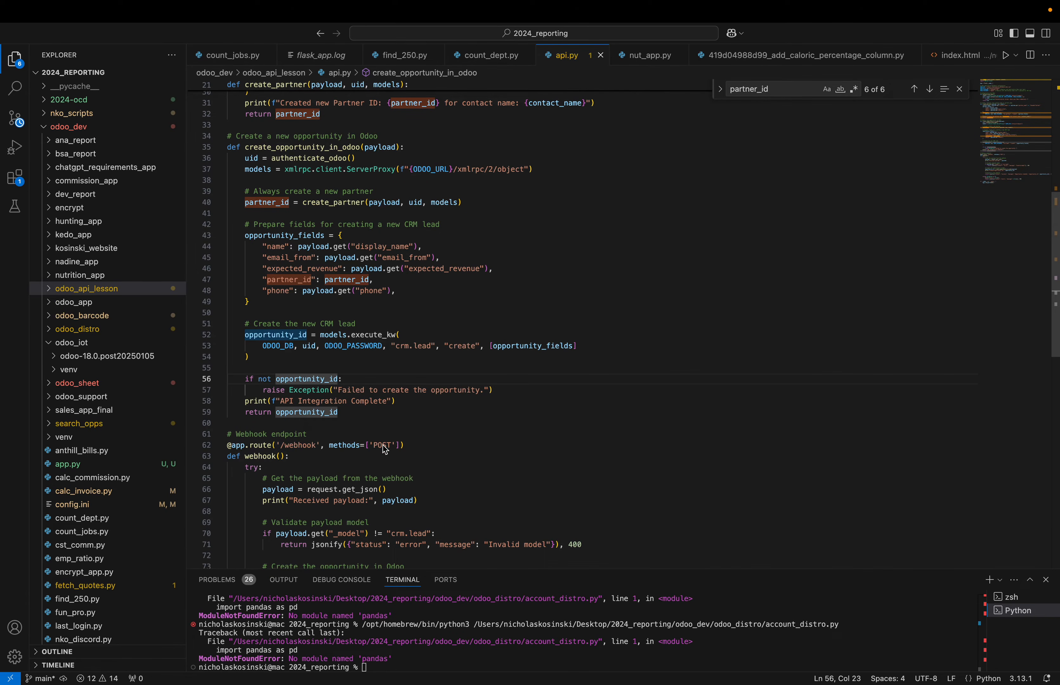
scroll(435, 430, "down", 5)
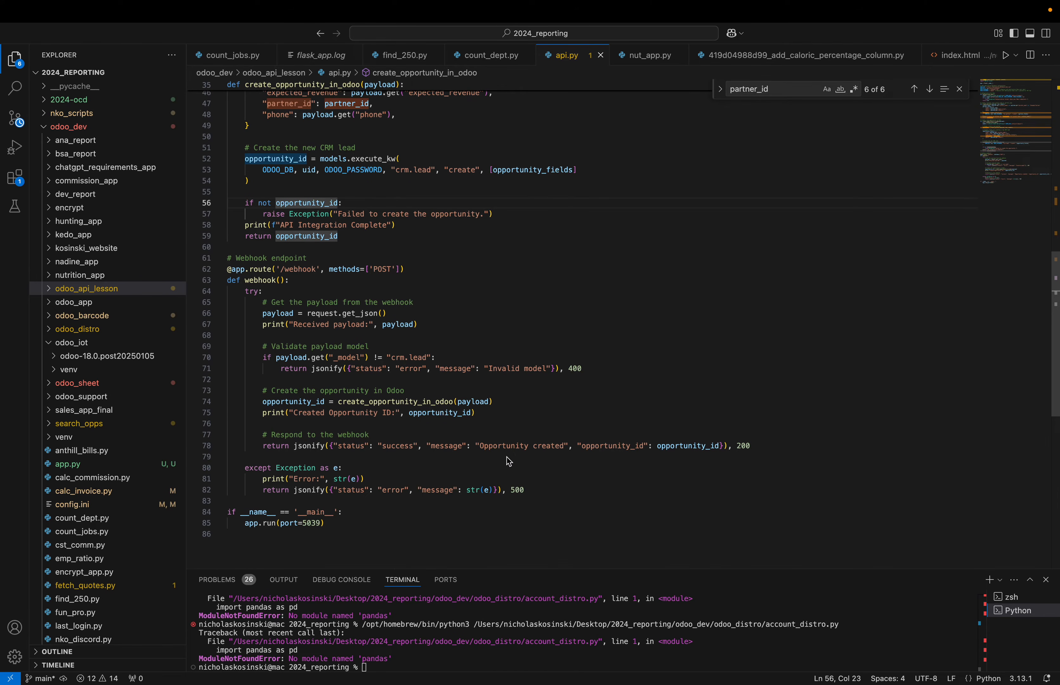
scroll(506, 462, "up", 5)
scroll(507, 462, "down", 7)
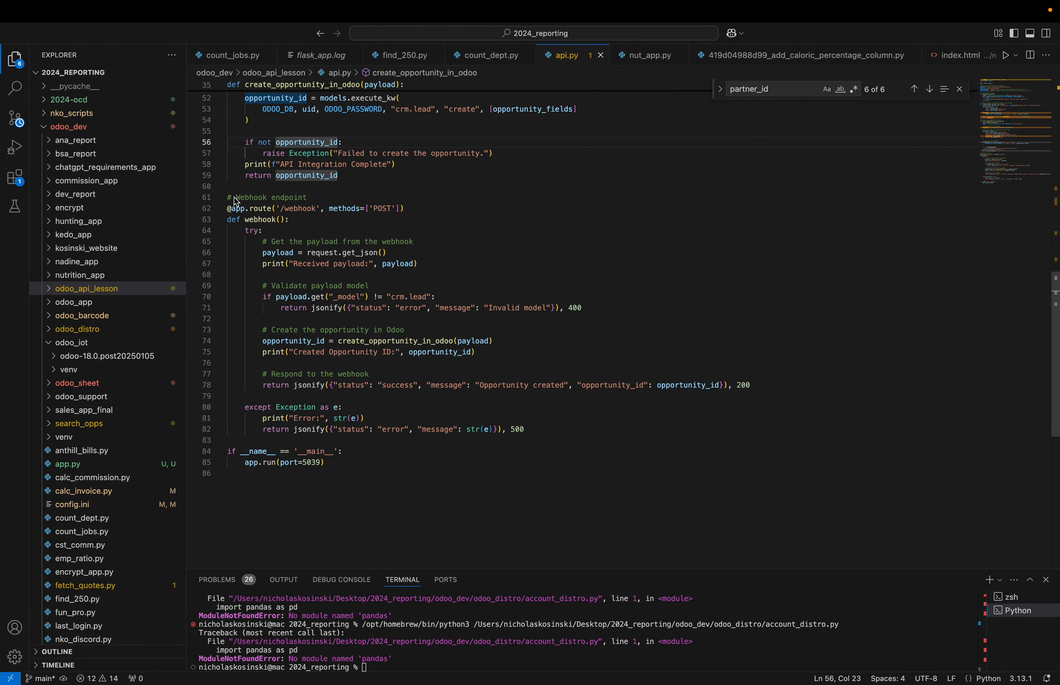
Review the webhook body's Invalid model error, create_opportunity_in_odoo call and authenticate_odoo call.
left_click_drag(559, 441, 279, 223)
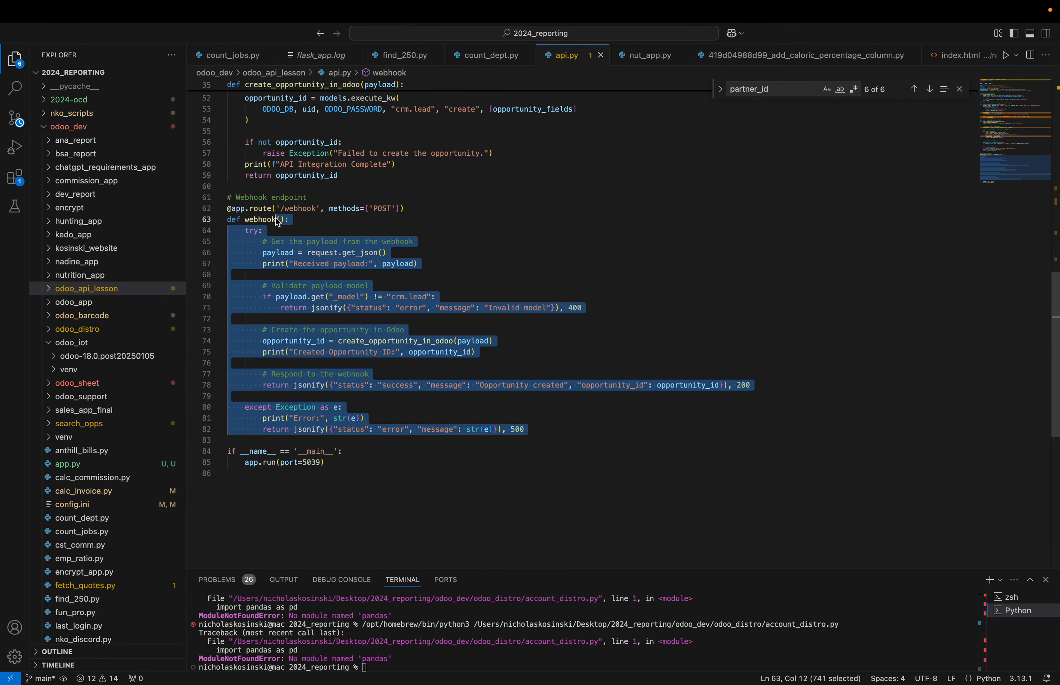
left_click(396, 308)
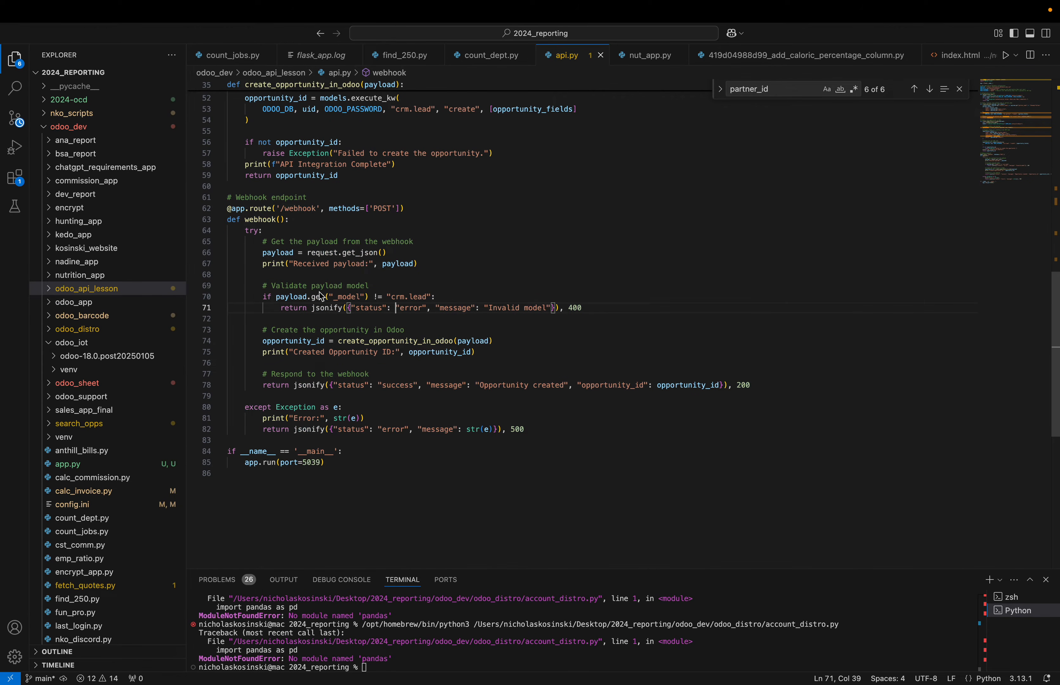
left_click(387, 341)
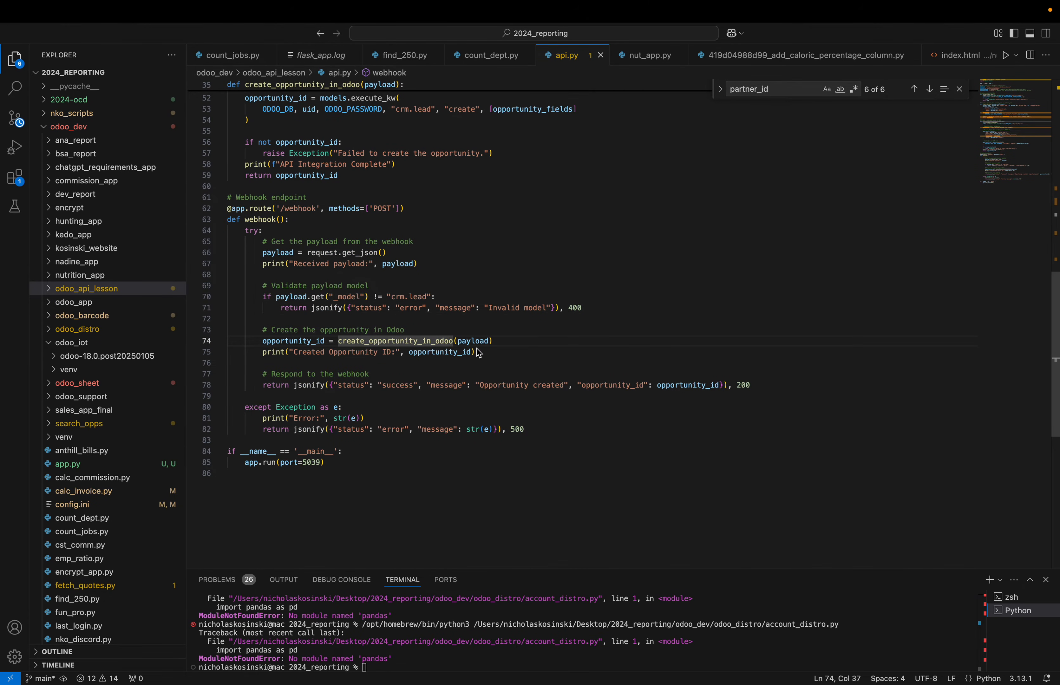
scroll(370, 321, "up", 15)
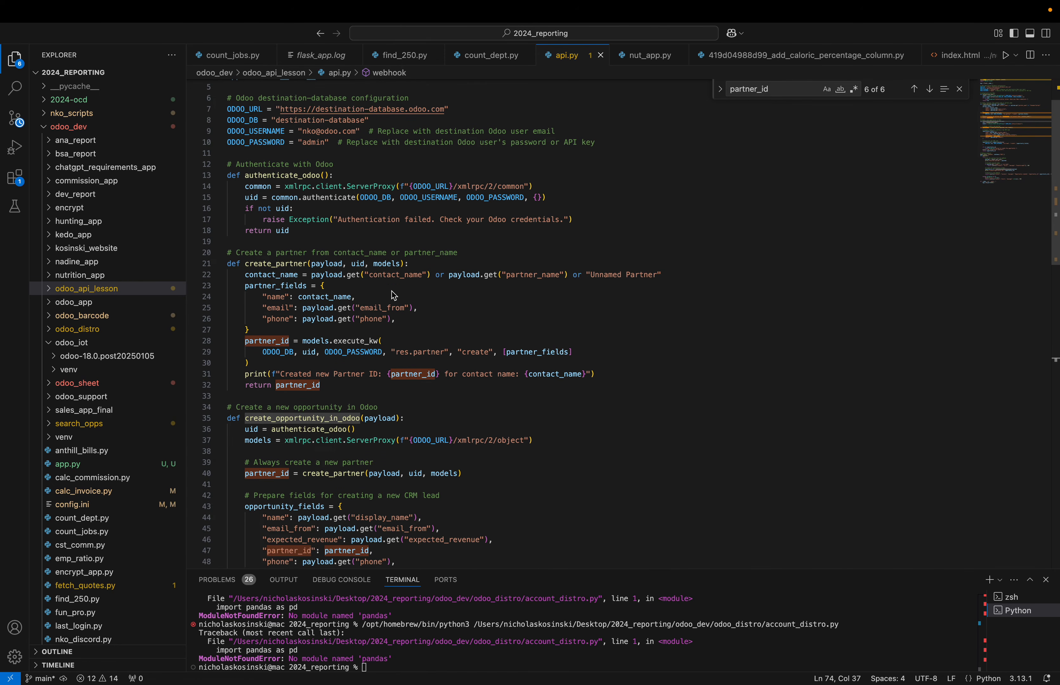
left_click(335, 430)
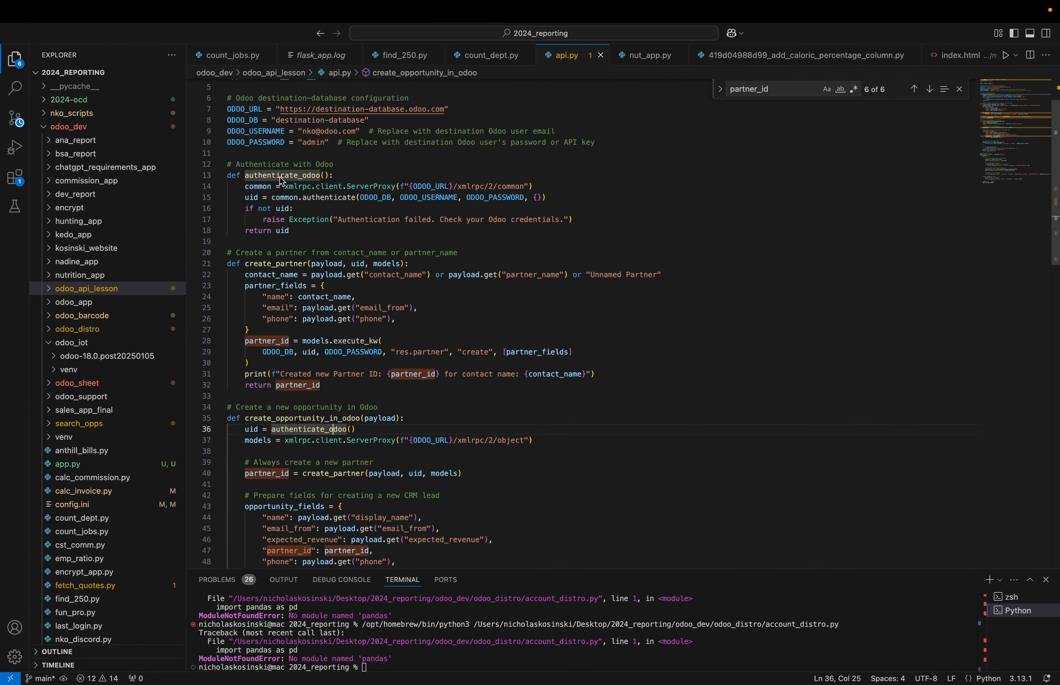
scroll(596, 466, "down", 8)
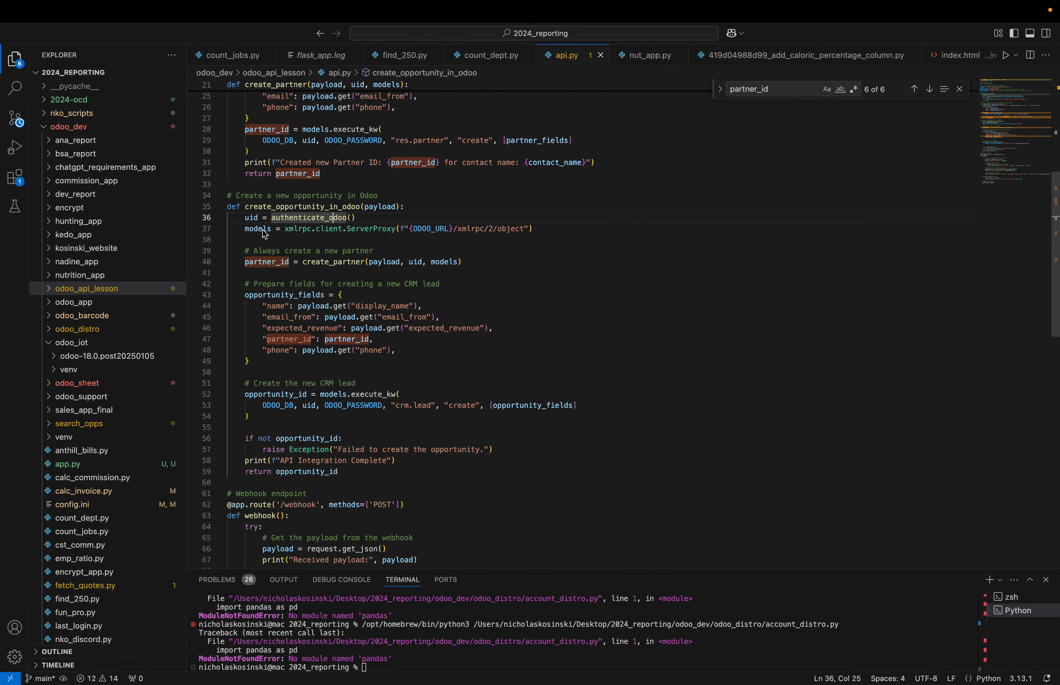
Mark the 'API Integration Complete' print statement, then scroll back to the top of api.py.
left_click_drag(390, 486, 273, 461)
left_click(349, 481)
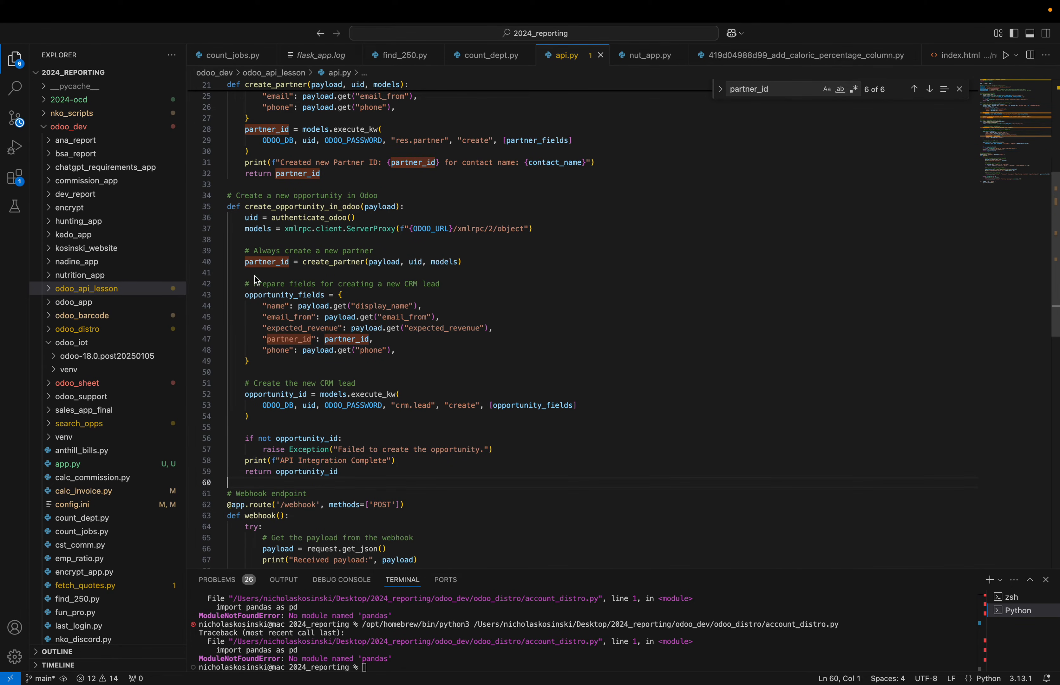
left_click_drag(282, 461, 389, 464)
left_click(427, 485)
scroll(427, 485, "up", 5)
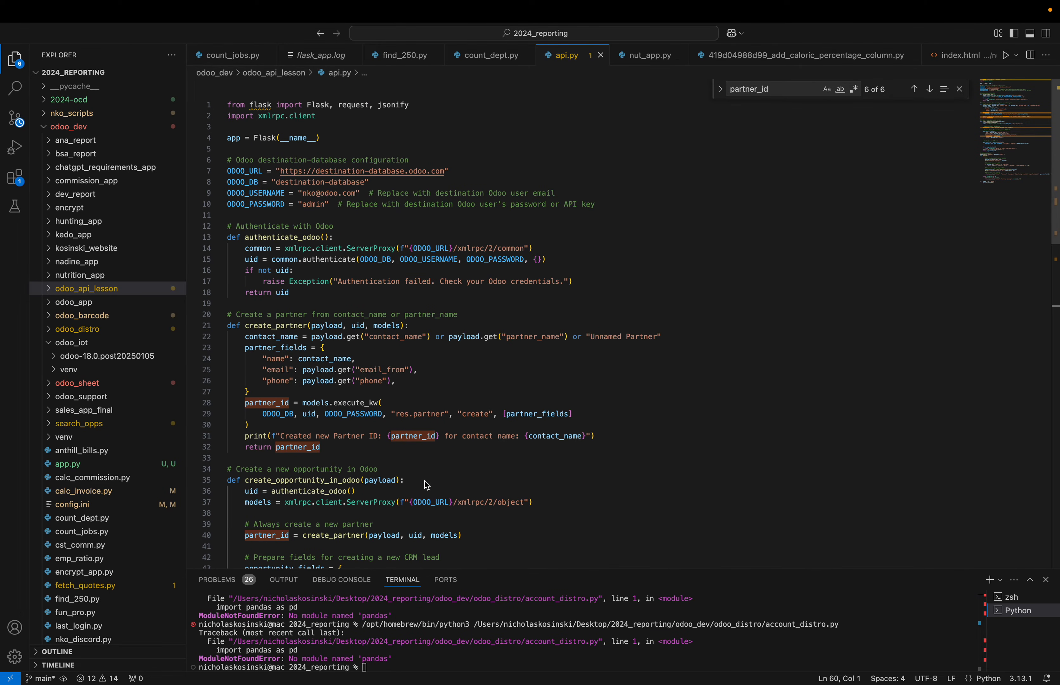
key("ctrl+Left")
Save the Send Webhook Notification action and reopen it.
left_click(252, 565)
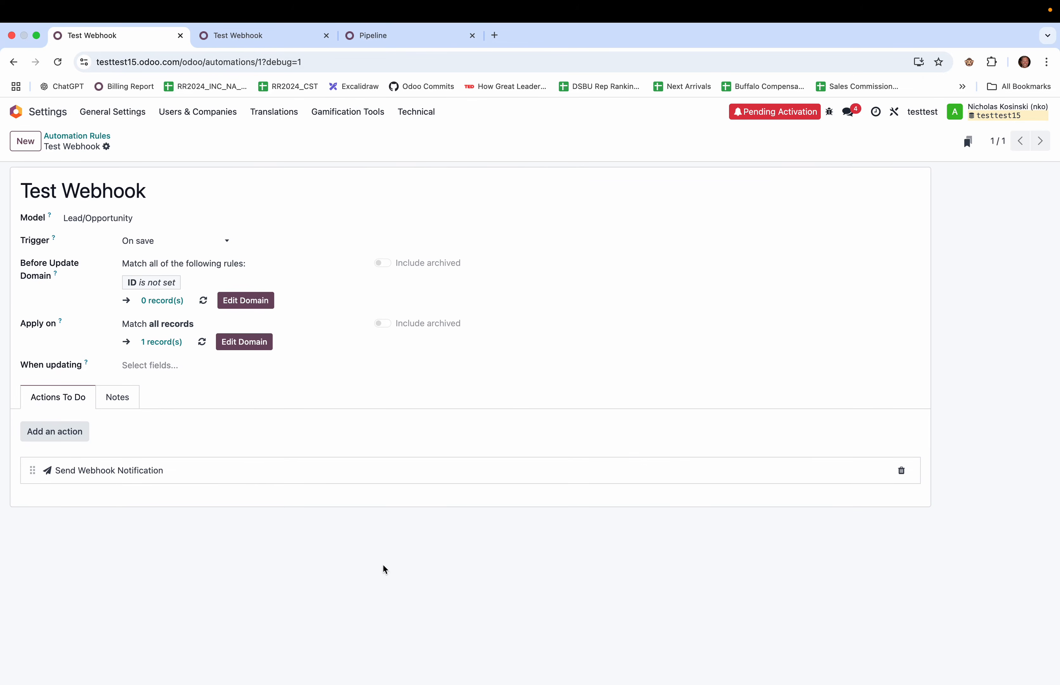
left_click(183, 479)
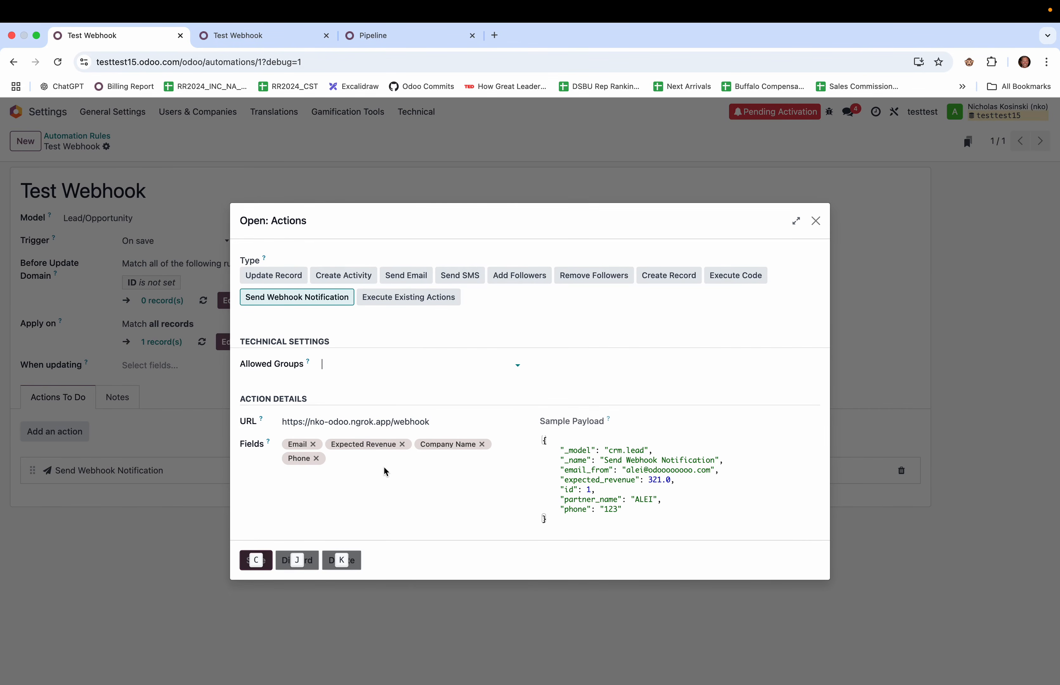
key("ctrl+Left")
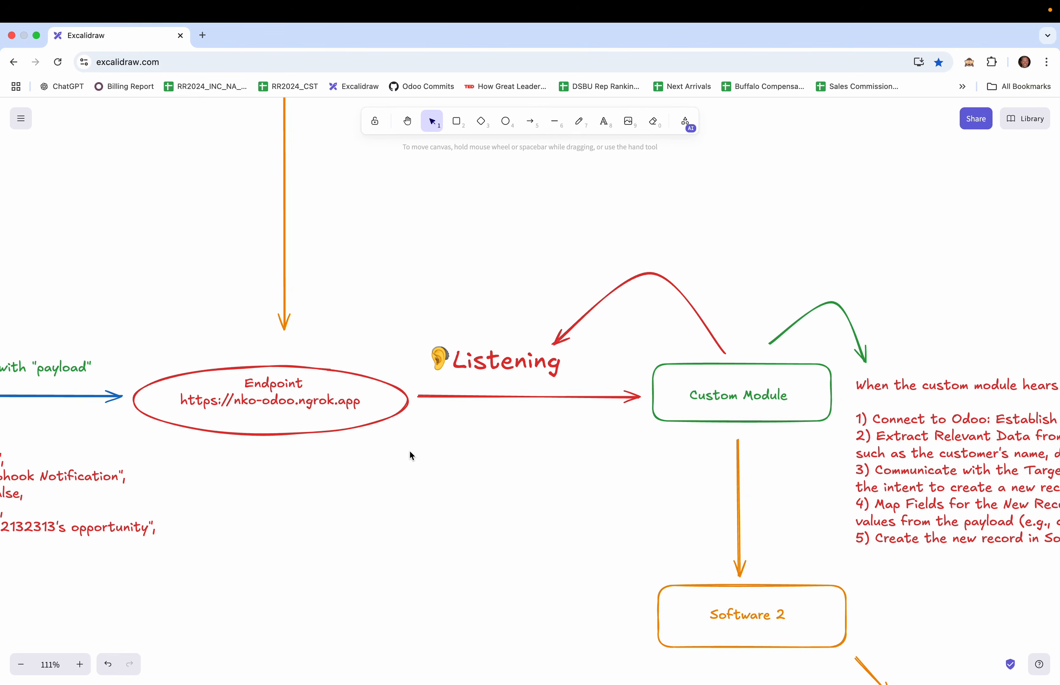
Pan to the red Custom Module instructions text in Excalidraw and nudge it slightly higher.
scroll(410, 451, "down", 10)
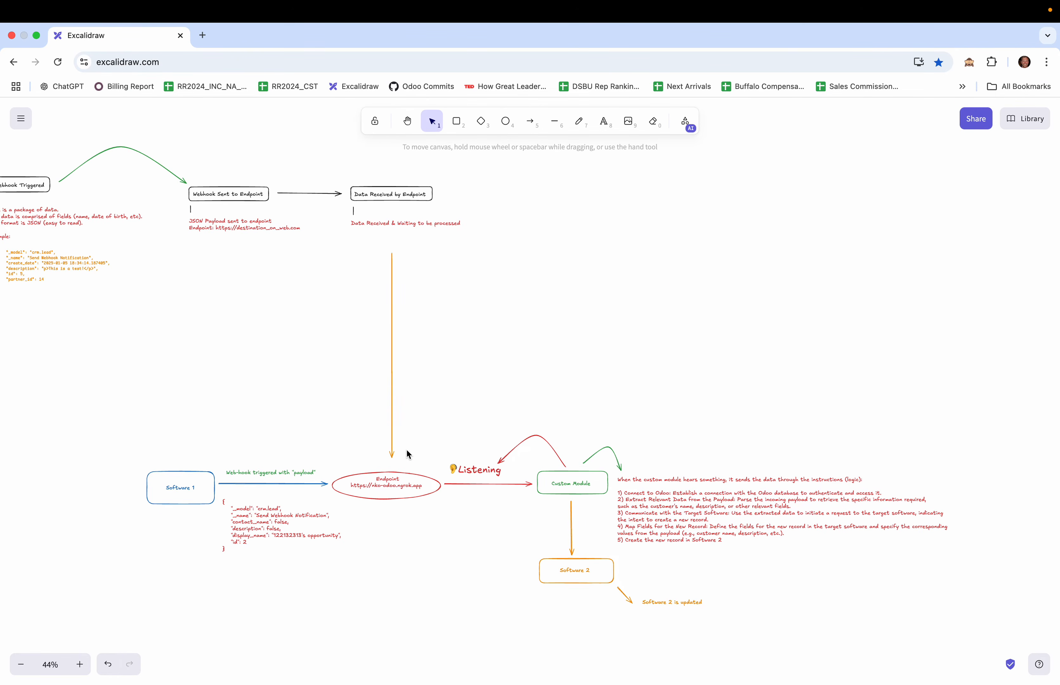
scroll(374, 445, "left", 5)
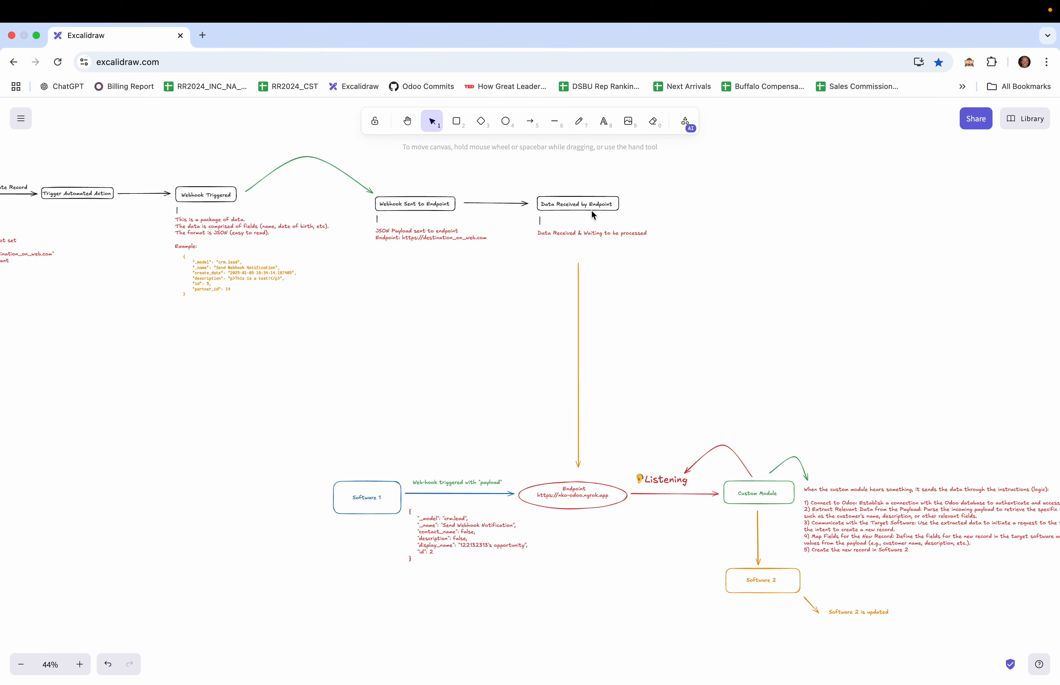
scroll(557, 370, "right", 3)
scroll(557, 370, "down", 1)
scroll(503, 483, "up", 5)
scroll(552, 465, "right", 3)
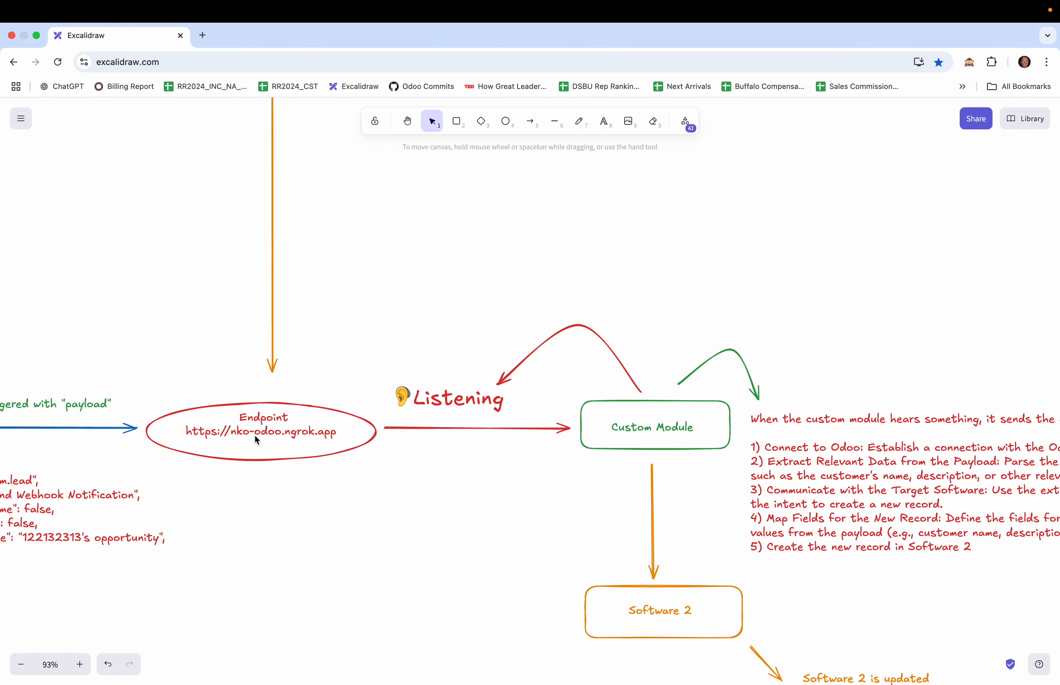
scroll(497, 443, "right", 3)
scroll(497, 444, "down", 1)
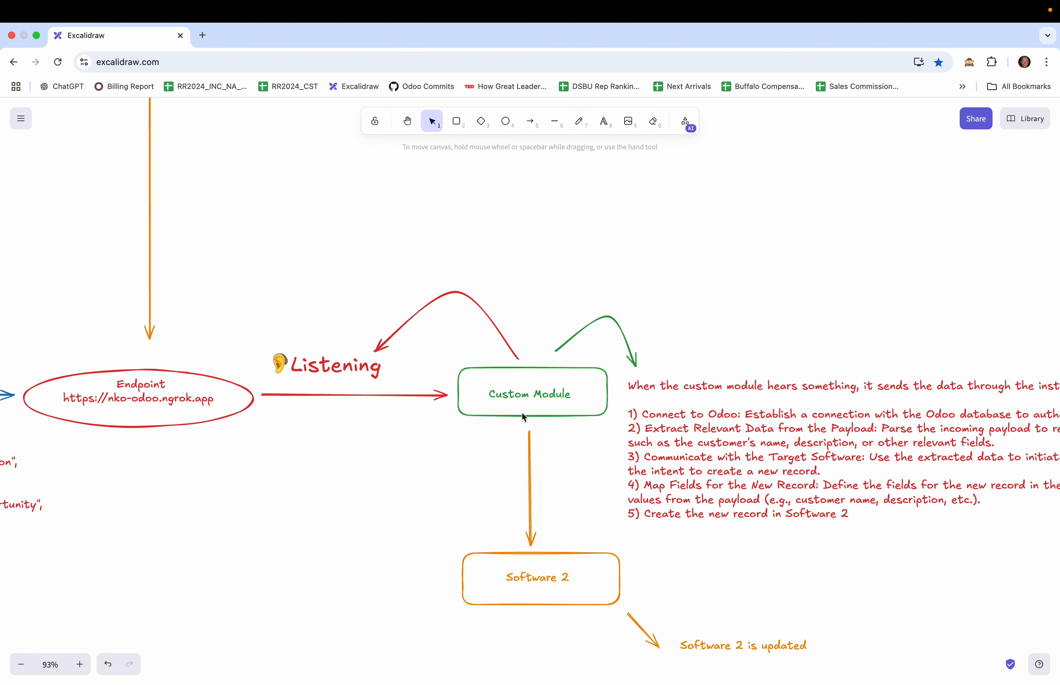
scroll(522, 414, "right", 4)
scroll(523, 413, "down", 2)
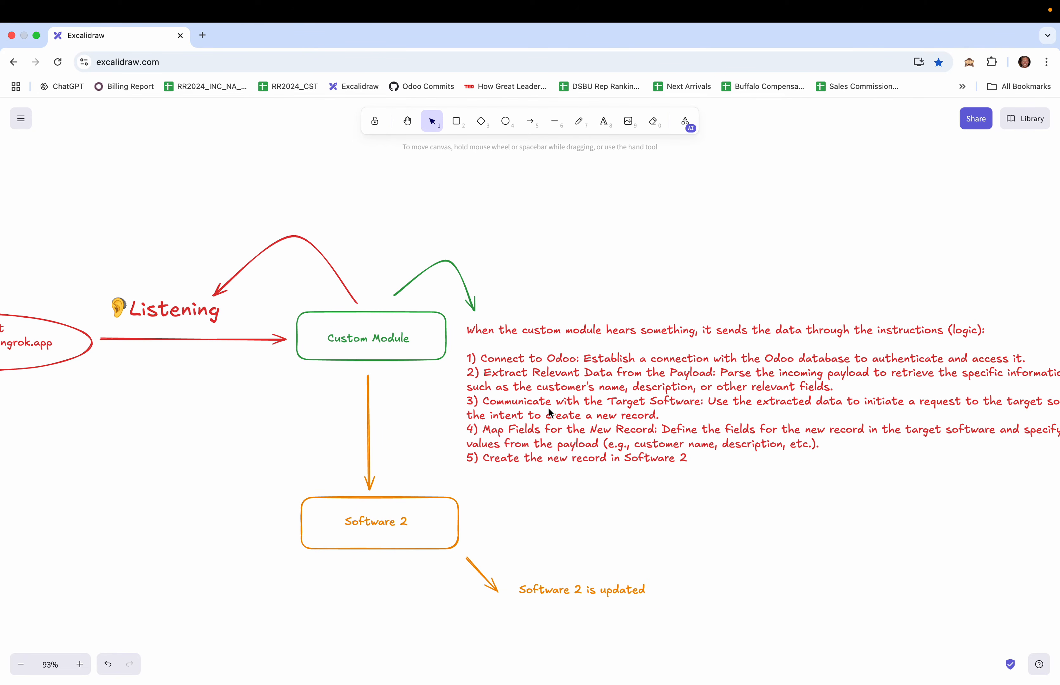
left_click(702, 460)
mouse_move(703, 461)
left_mouse_down()
mouse_move(500, 354)
mouse_move(665, 442)
mouse_move(710, 450)
left_mouse_up()
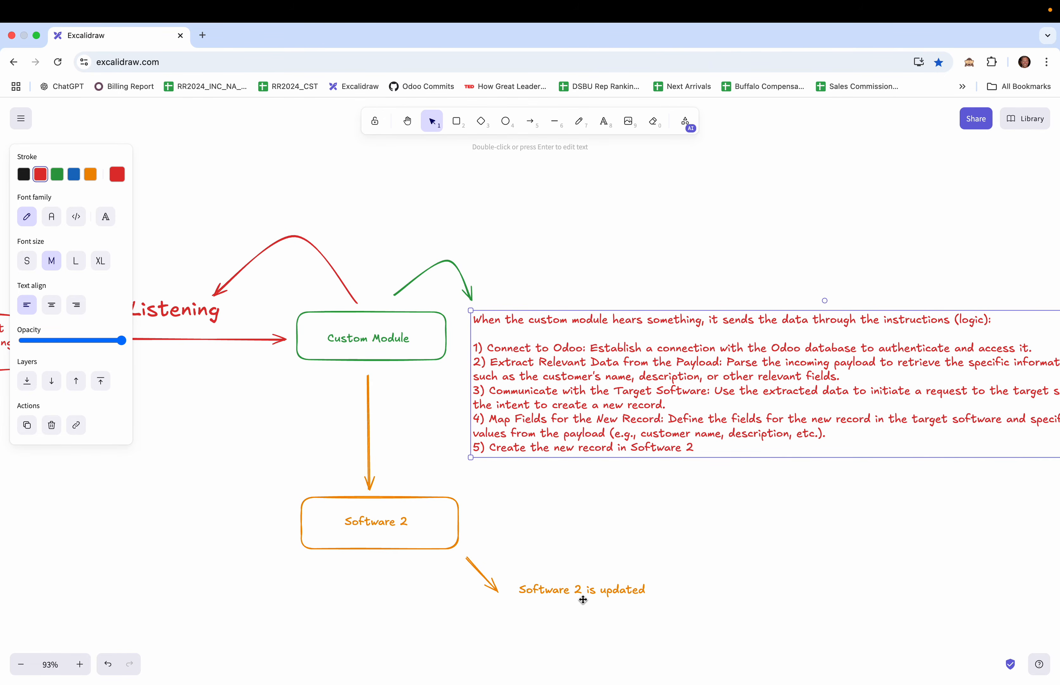
key("ctrl+Right")
key("ctrl+Right")
Point out the destination database name and URL in api.py's config constants.
left_click(391, 260)
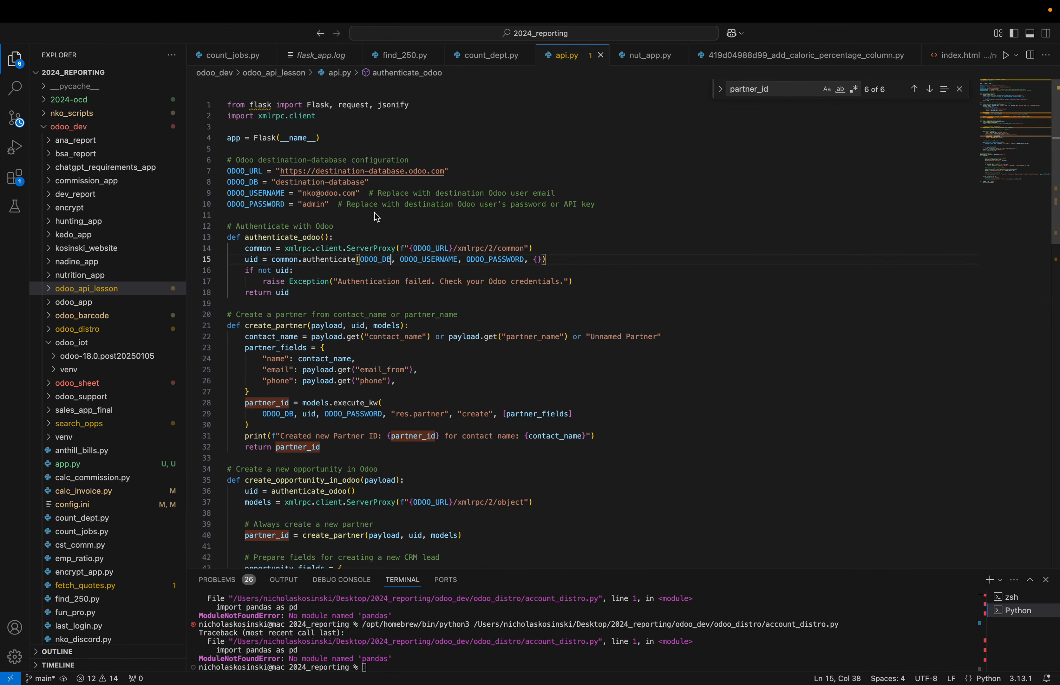
left_click_drag(365, 180, 279, 180)
left_click(307, 174)
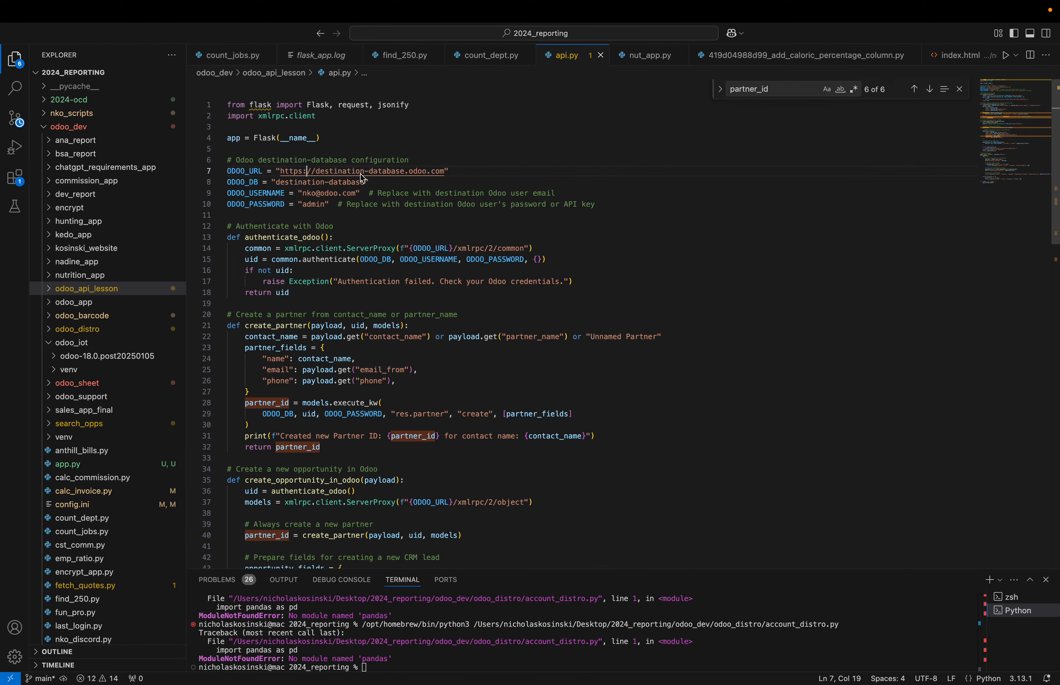
double_click(376, 173)
Check the destination pipeline is empty, discard the webhook action, and return to the source home screen.
key("ctrl+Left")
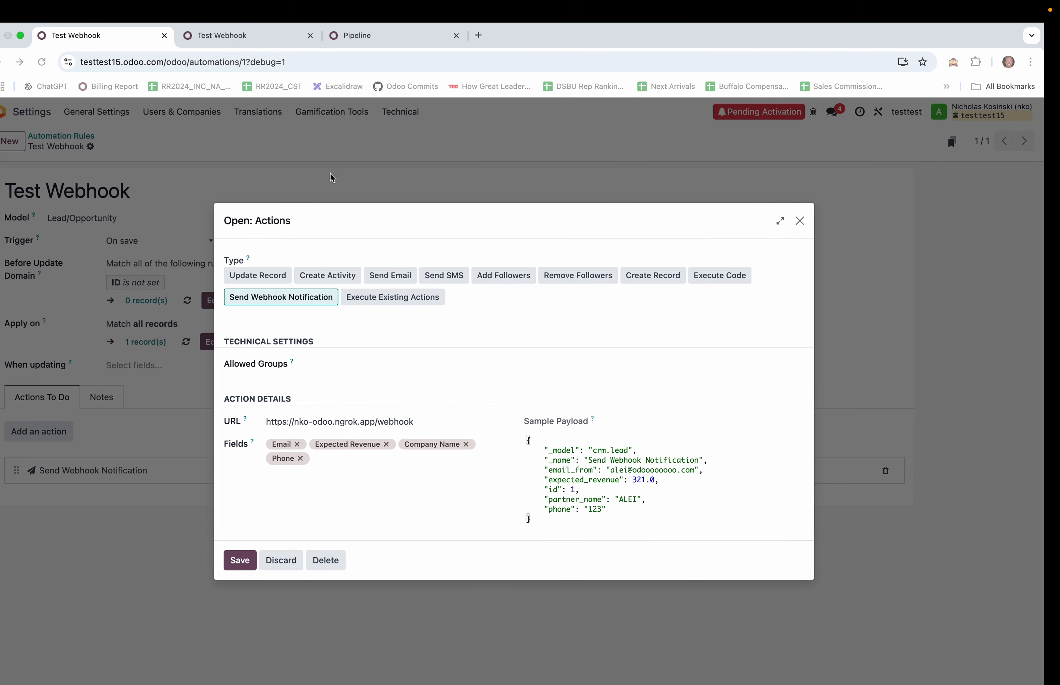
left_click(390, 40)
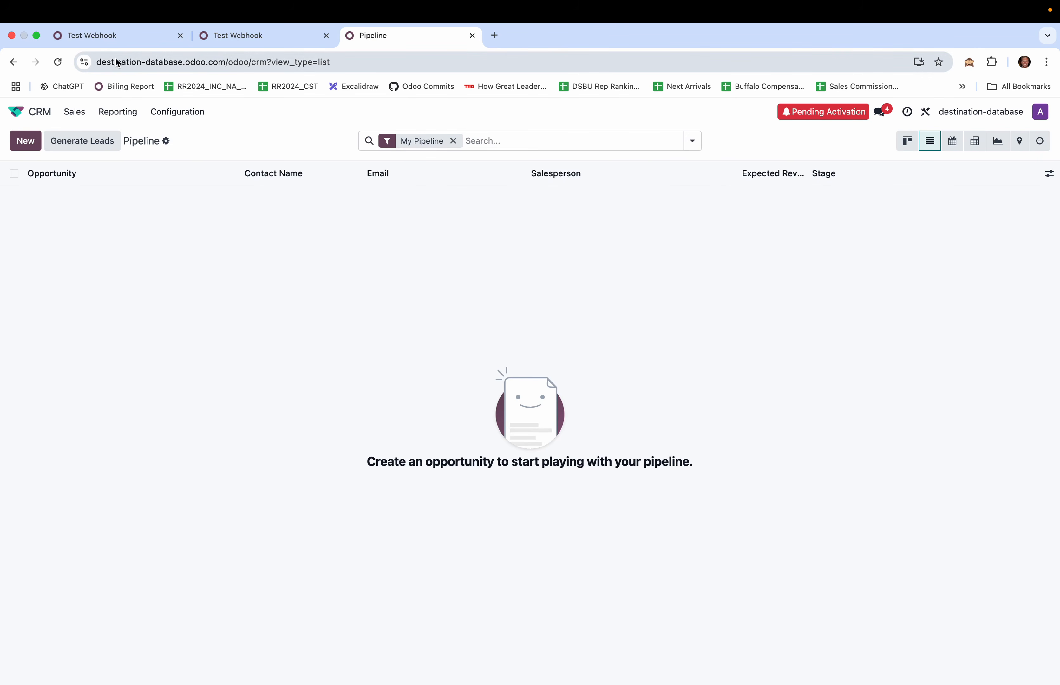
left_click_drag(99, 71, 248, 63)
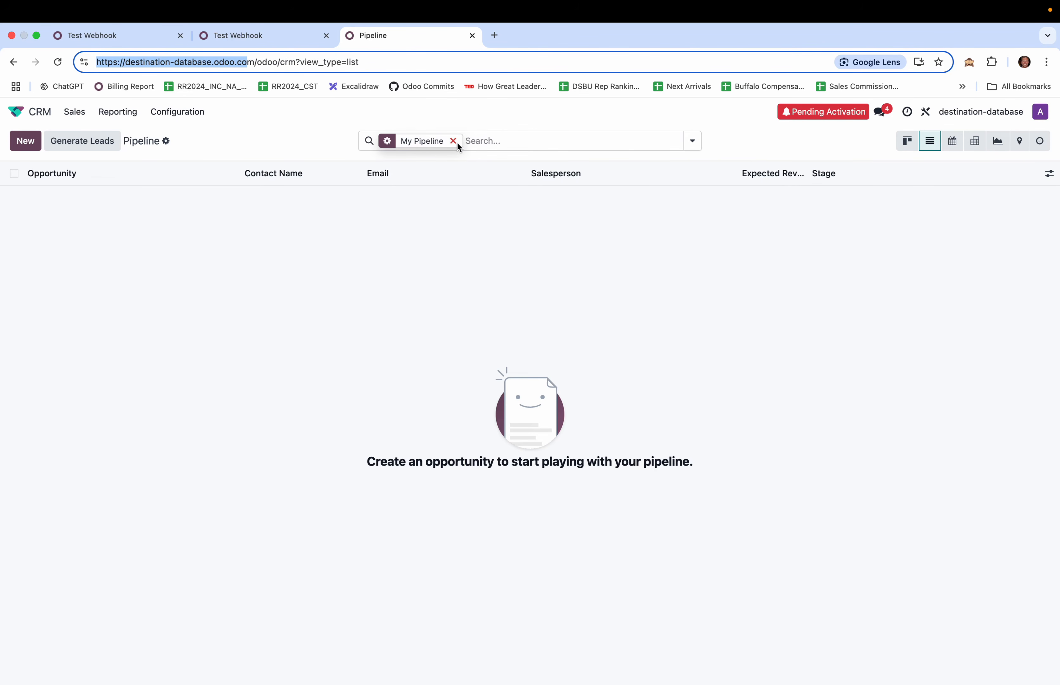
left_click(218, 40)
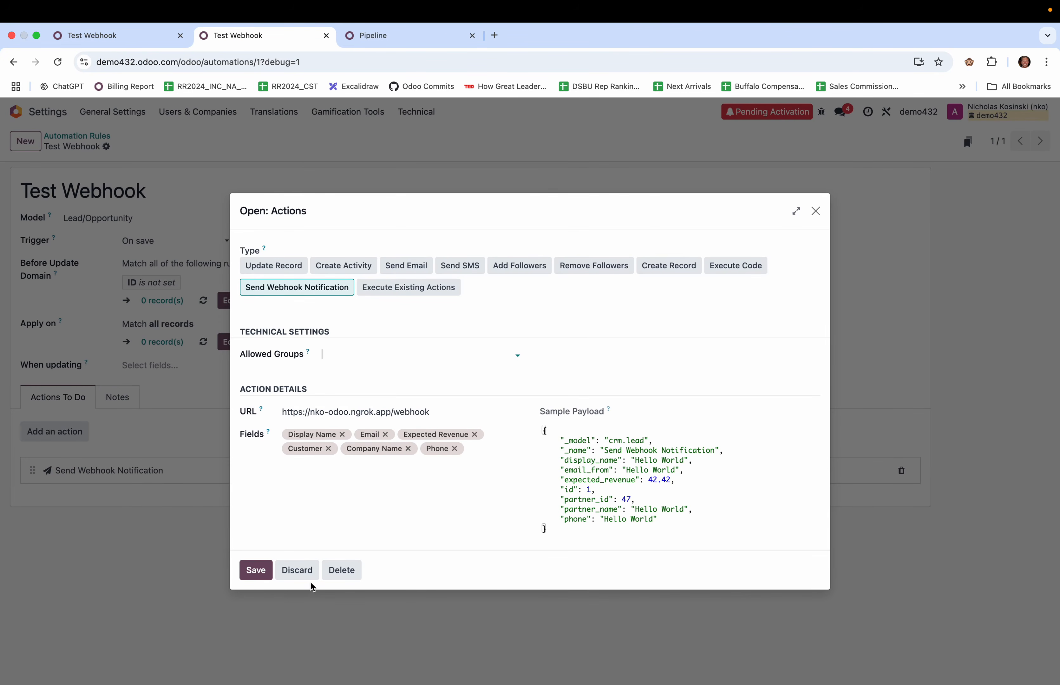
left_click(295, 572)
left_click(16, 112)
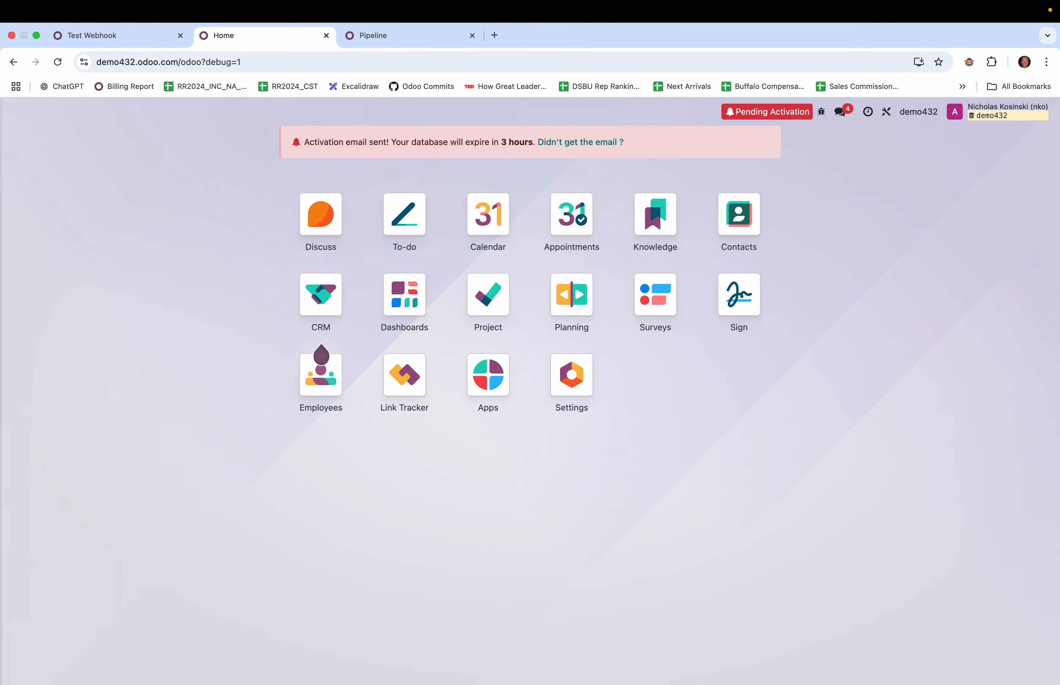
Add a CRM opportunity for new contact MCAR with placeholder email and phone and revenue 321.
left_click(320, 295)
key("alt+c")
type("MCAR")
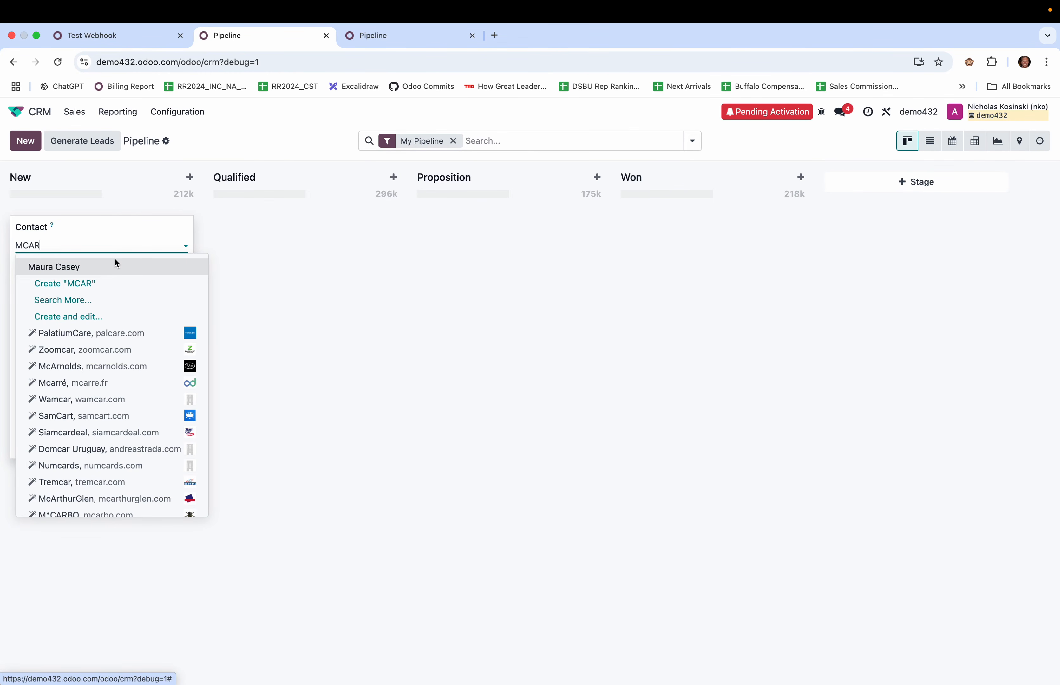
left_click(111, 283)
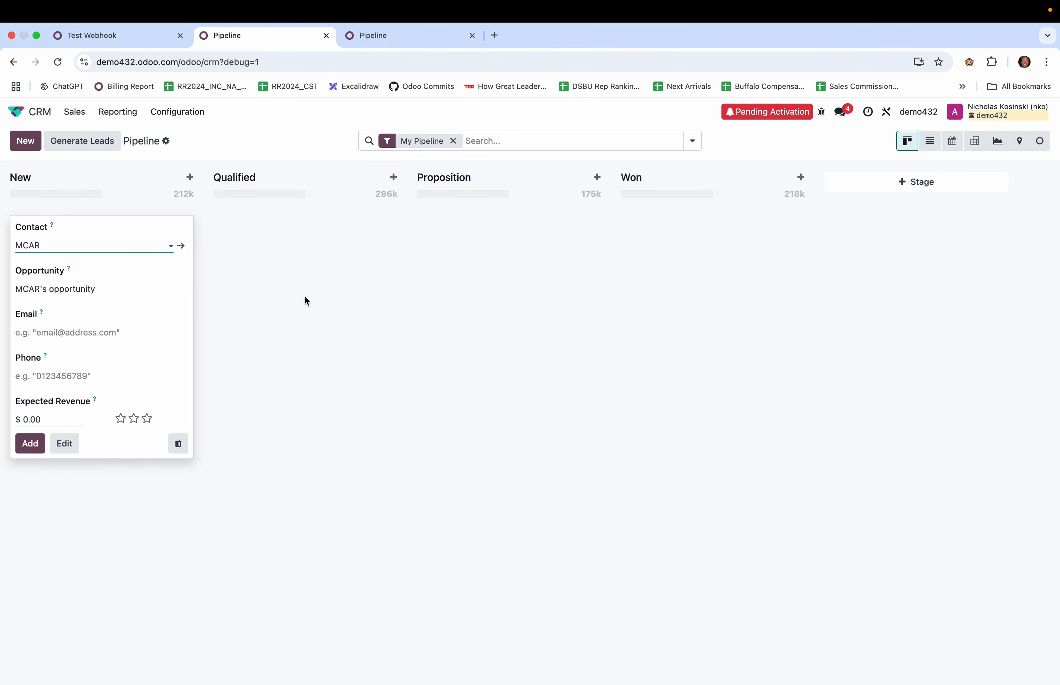
left_click(61, 338)
type("mcar@odoododododod.com")
key("Tab")
type("123")
key("Tab")
type("321")
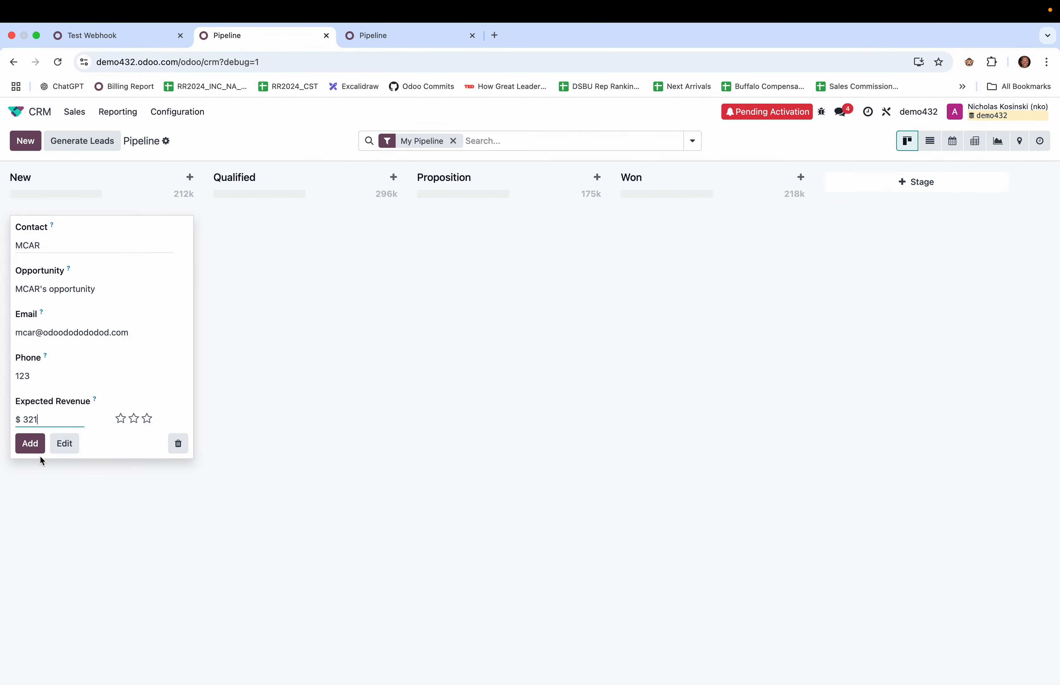
left_click(37, 448)
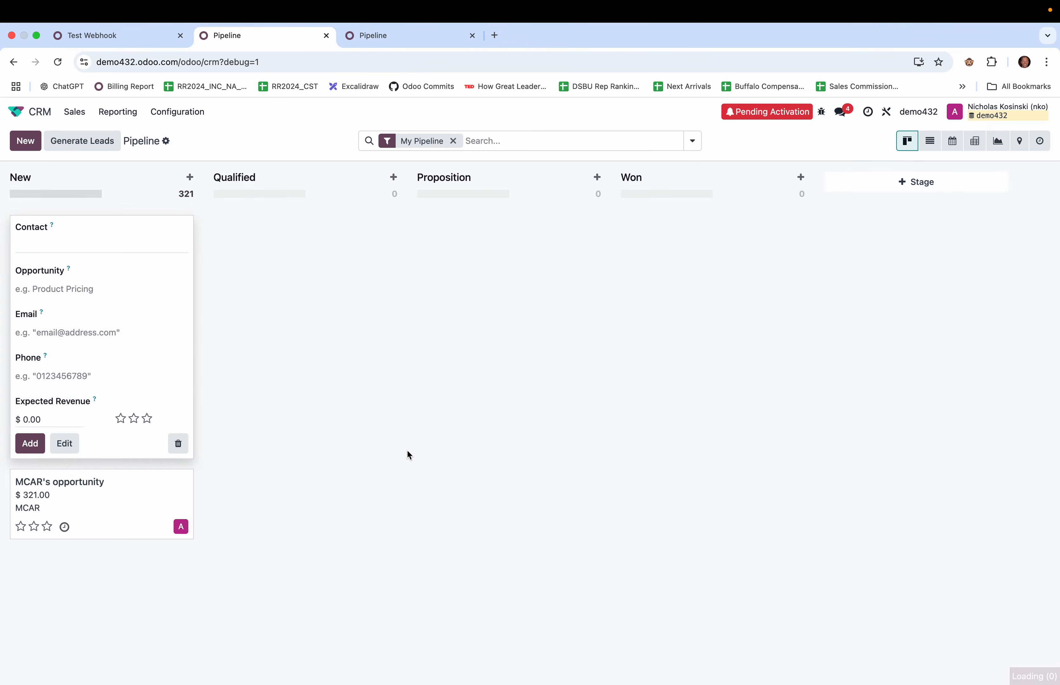
left_click(409, 455)
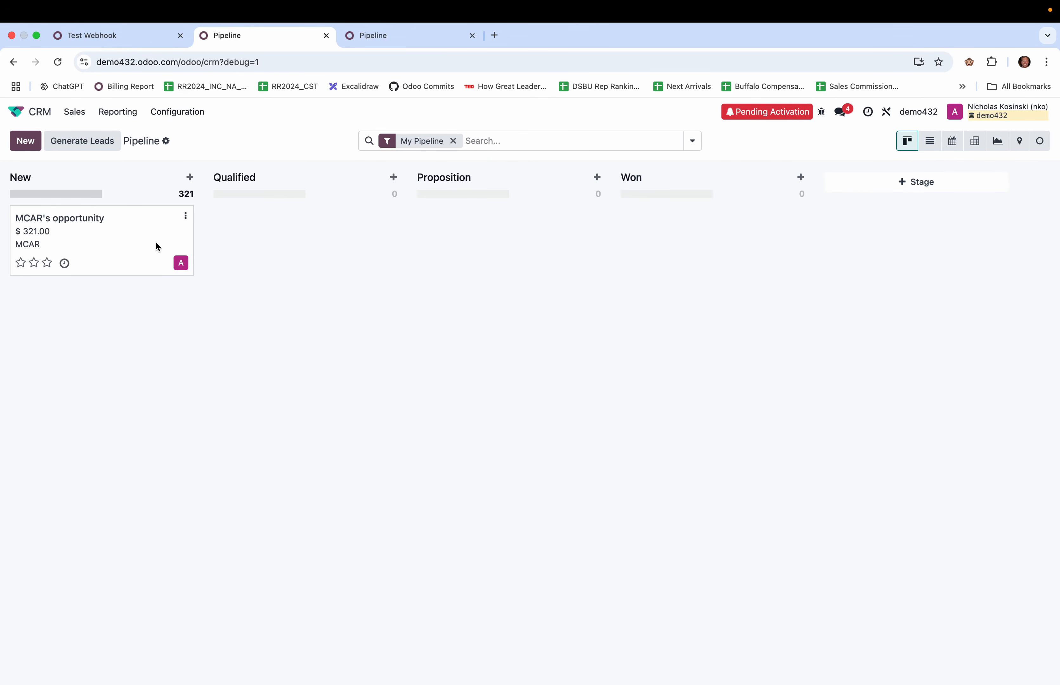
In the destination database, remove the My Pipeline filter and open MCAR's opportunity to verify its revenue.
left_click(361, 44)
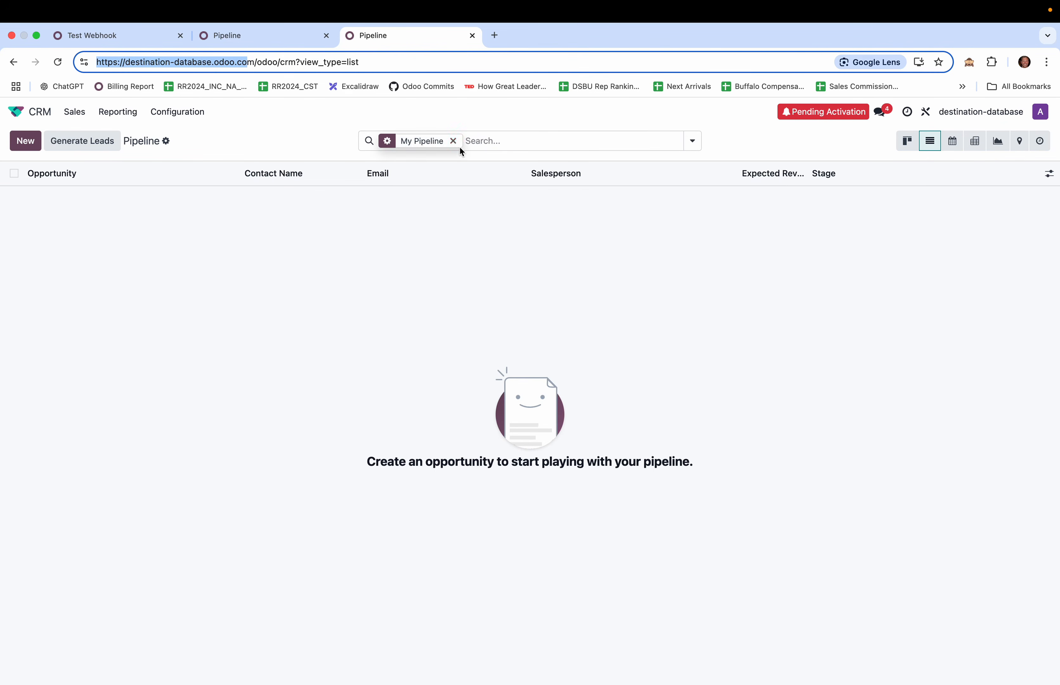
left_click(478, 142)
key("BackSpace")
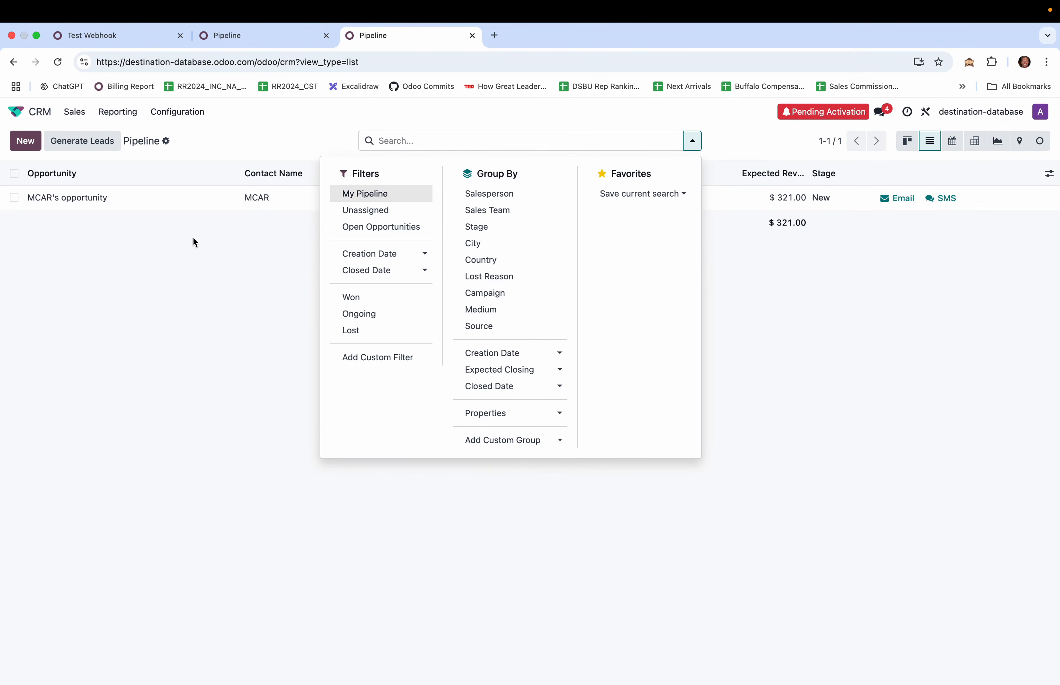
left_click(192, 237)
left_click(135, 205)
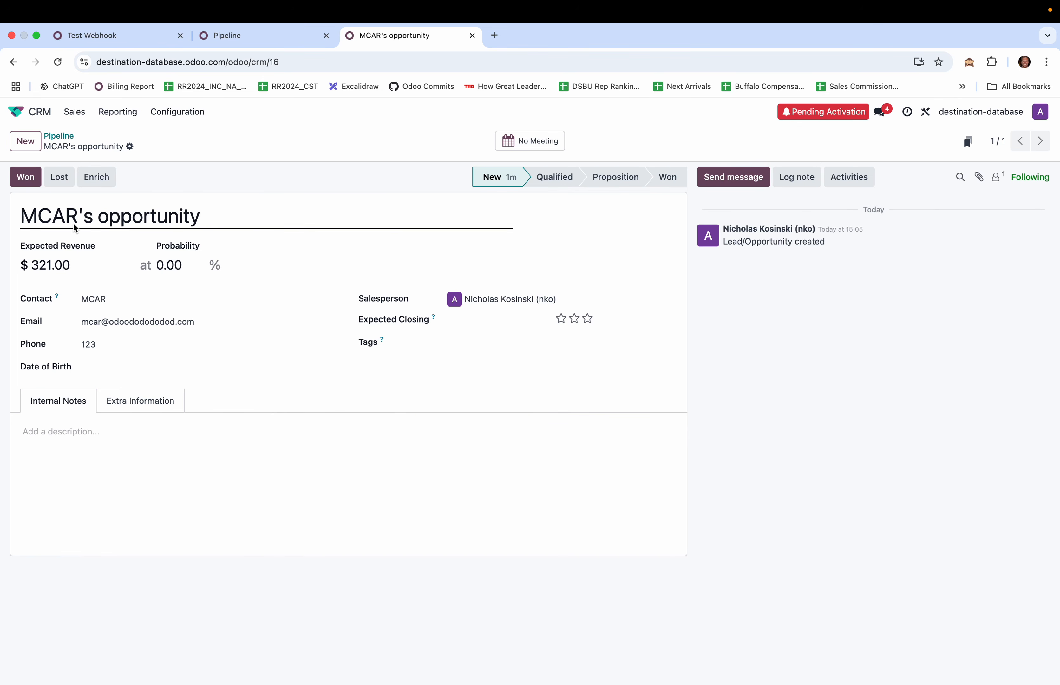
left_click(31, 270)
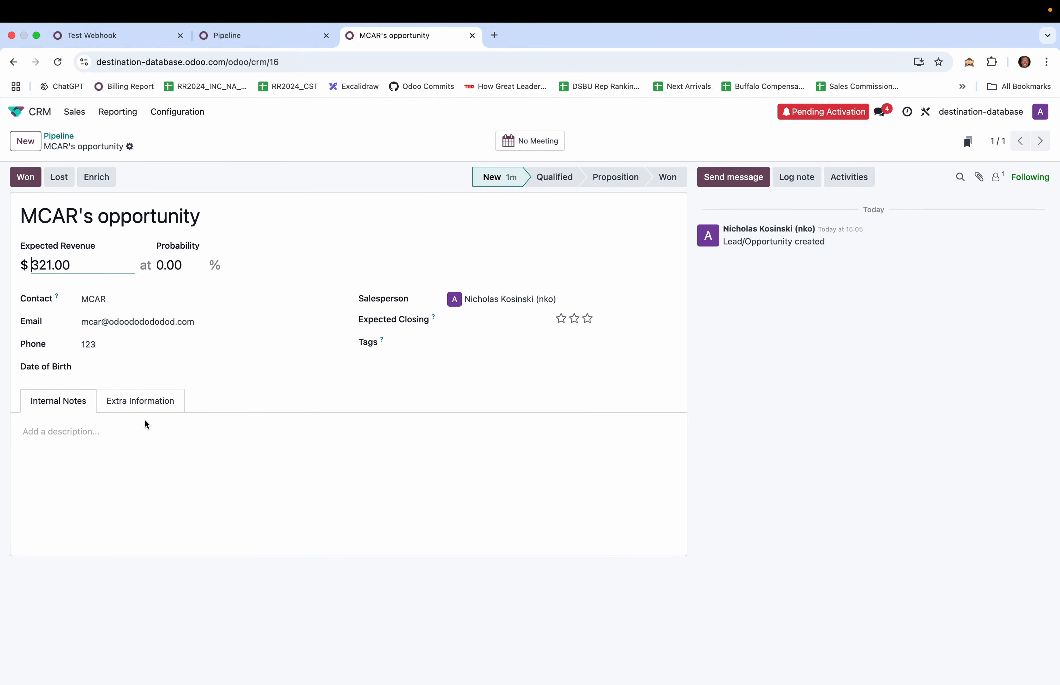
key("ctrl+Left")
key("ctrl+Left")
key("ctrl+Left")
key("ctrl+Left")
key("ctrl+Left")
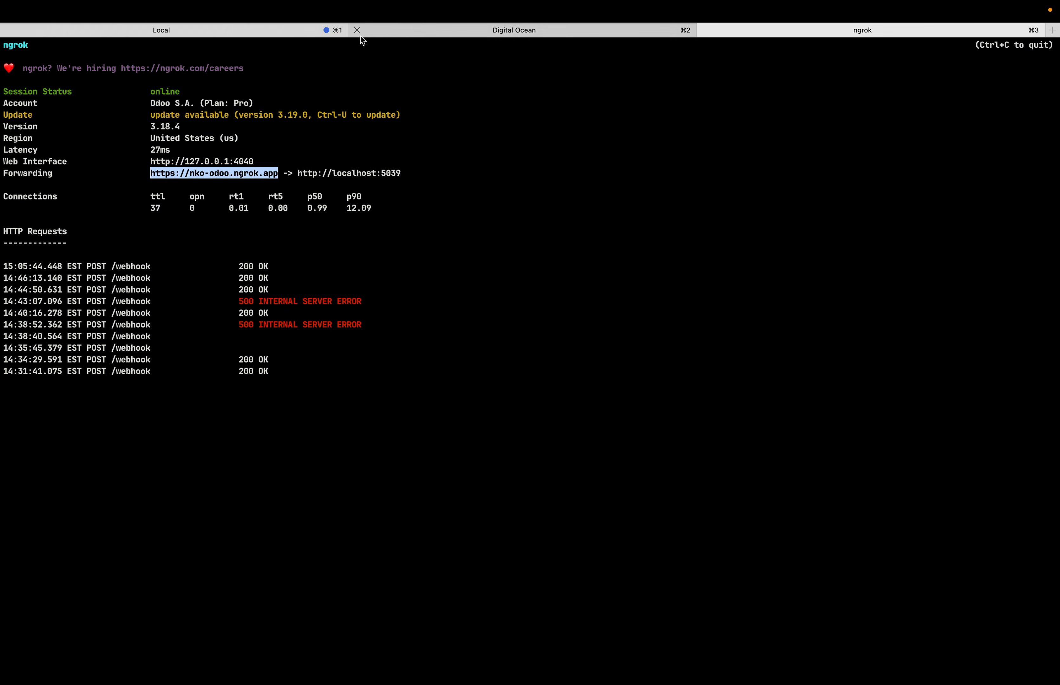
Highlight the Flask log lines for MCAR's payload, partner 20, opportunity 16 and the 200 response.
key("super+1")
left_click_drag(349, 673, 2, 594)
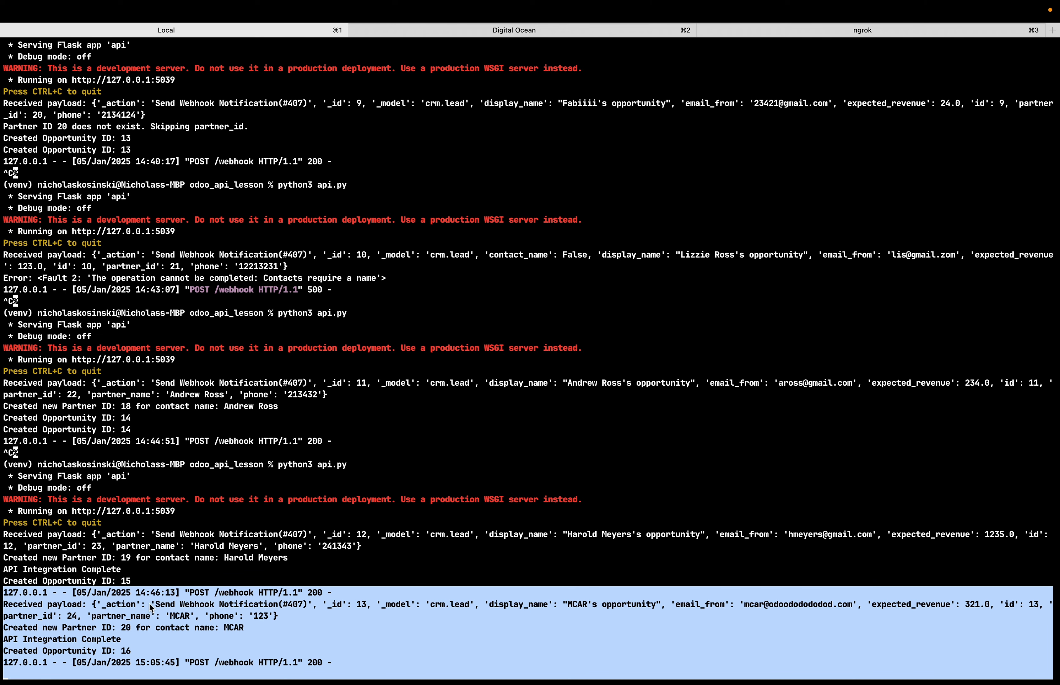
mouse_move(111, 3)
left_click(24, 611)
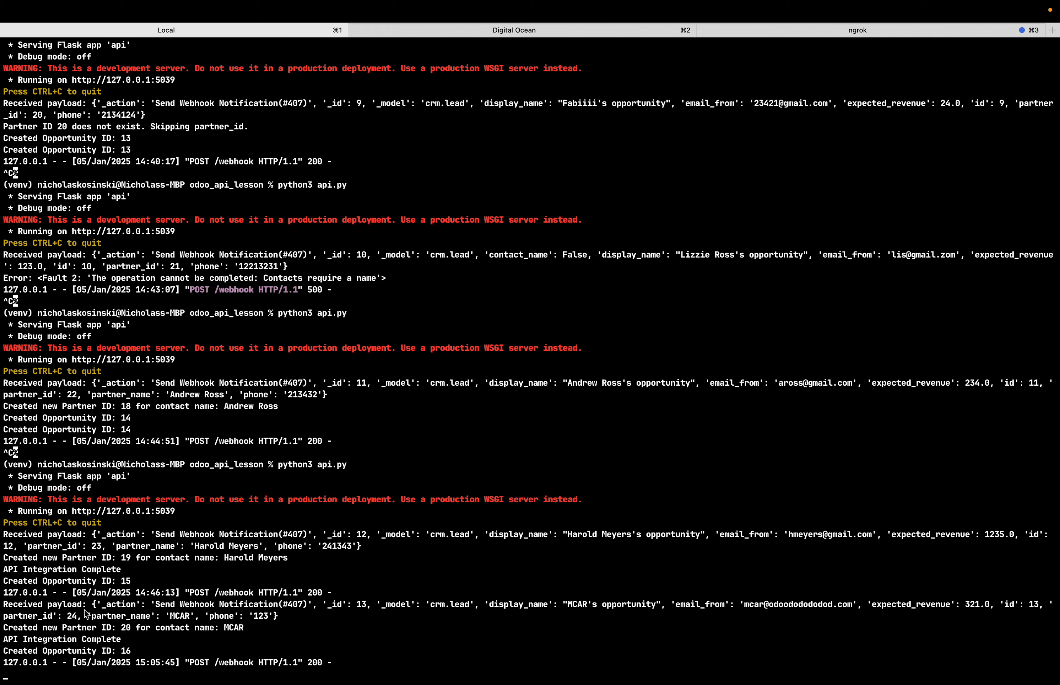
left_click_drag(96, 605, 314, 619)
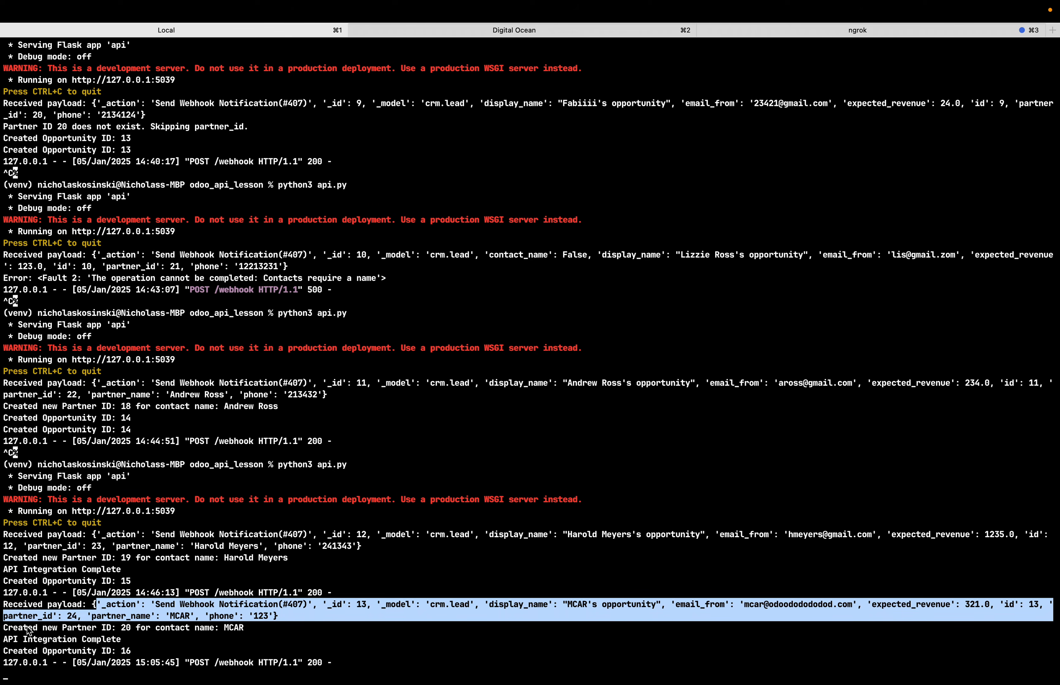
triple_click(54, 628)
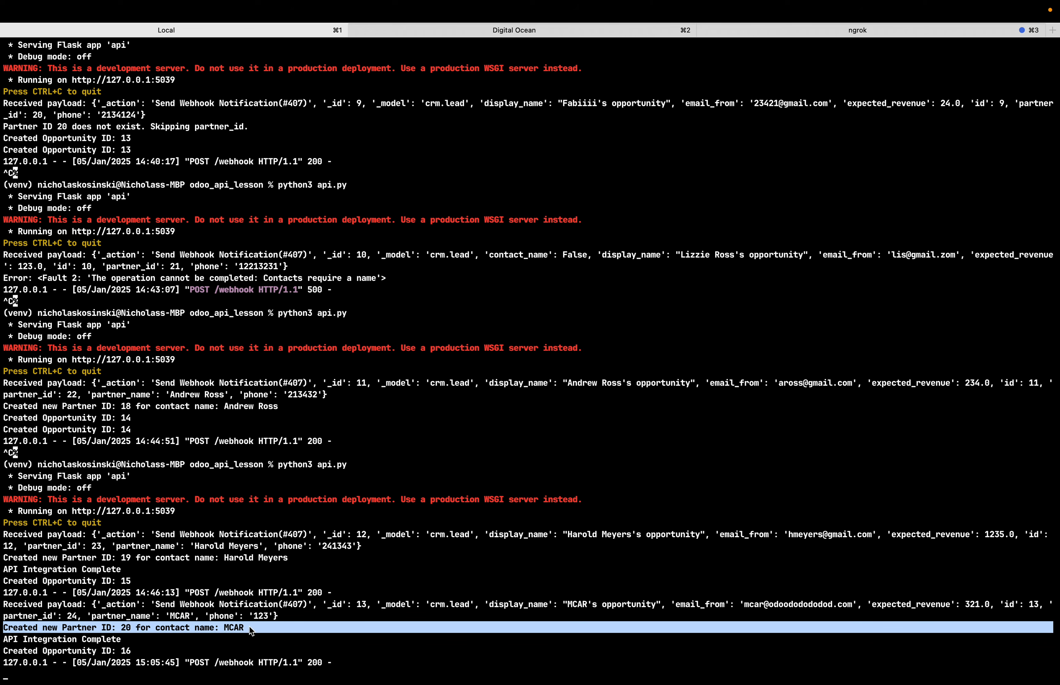
triple_click(84, 638)
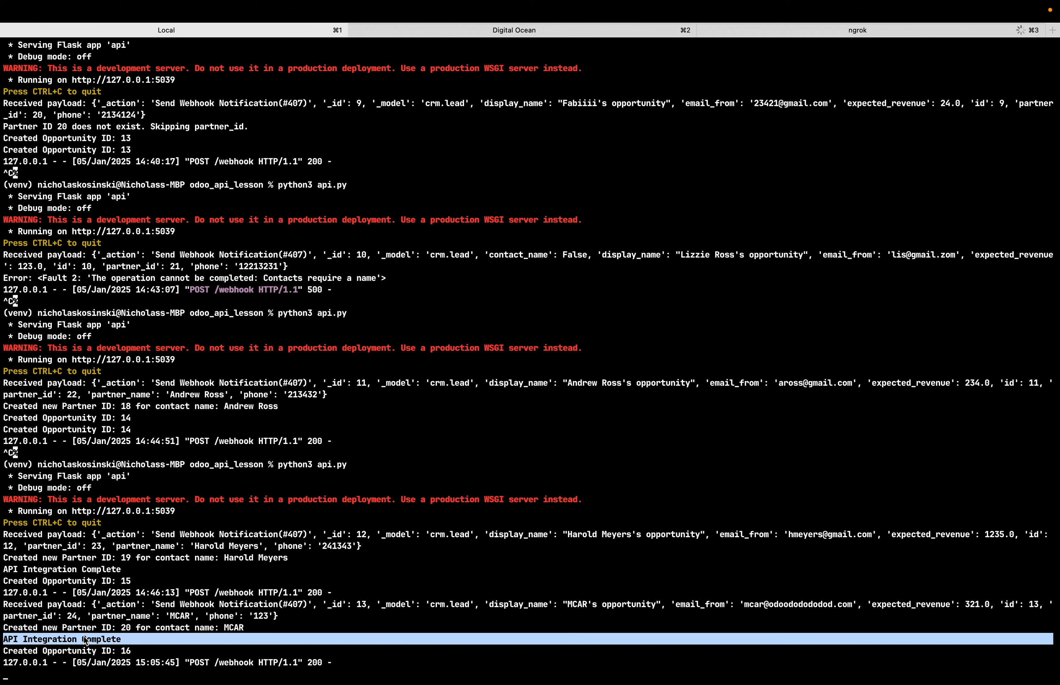
triple_click(137, 648)
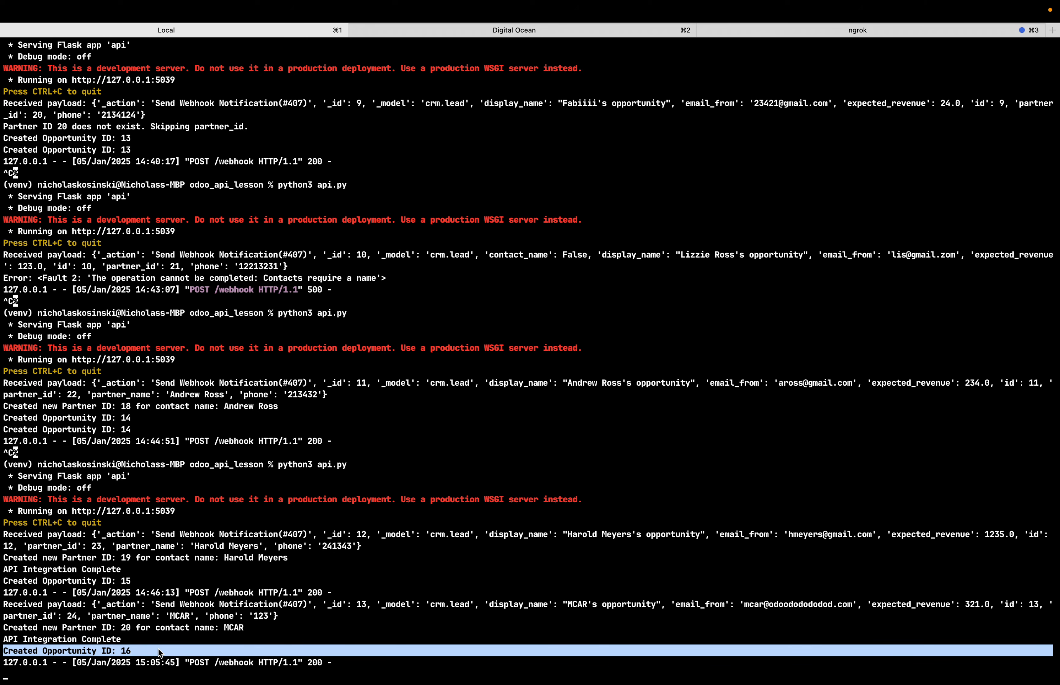
triple_click(238, 663)
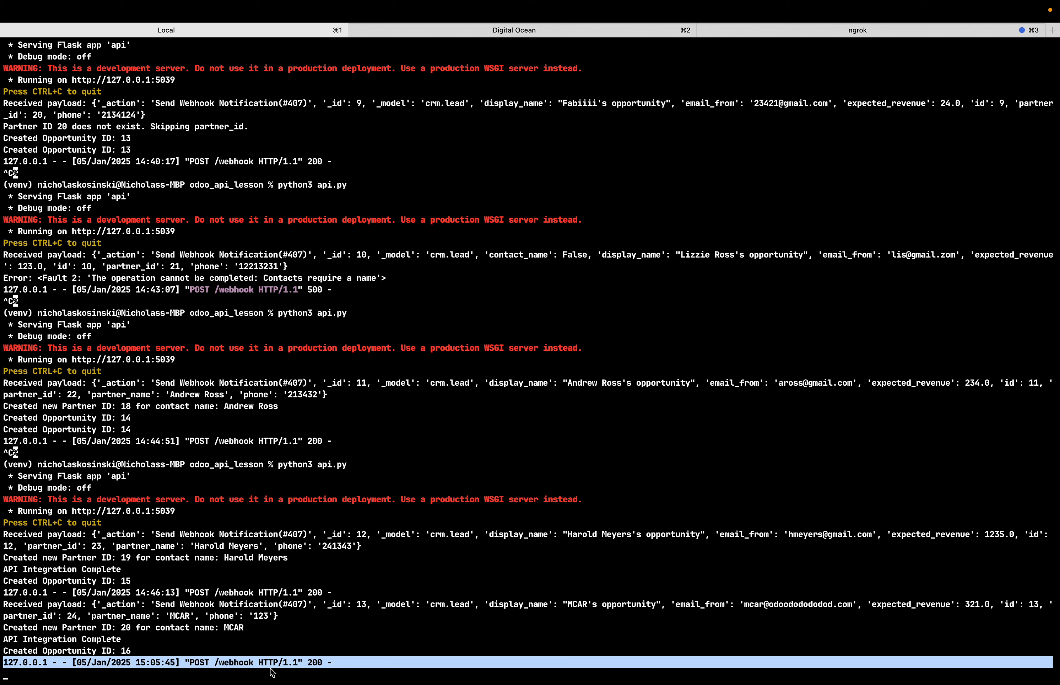
key("ctrl+Right")
key("ctrl+Right")
key("ctrl+Right")
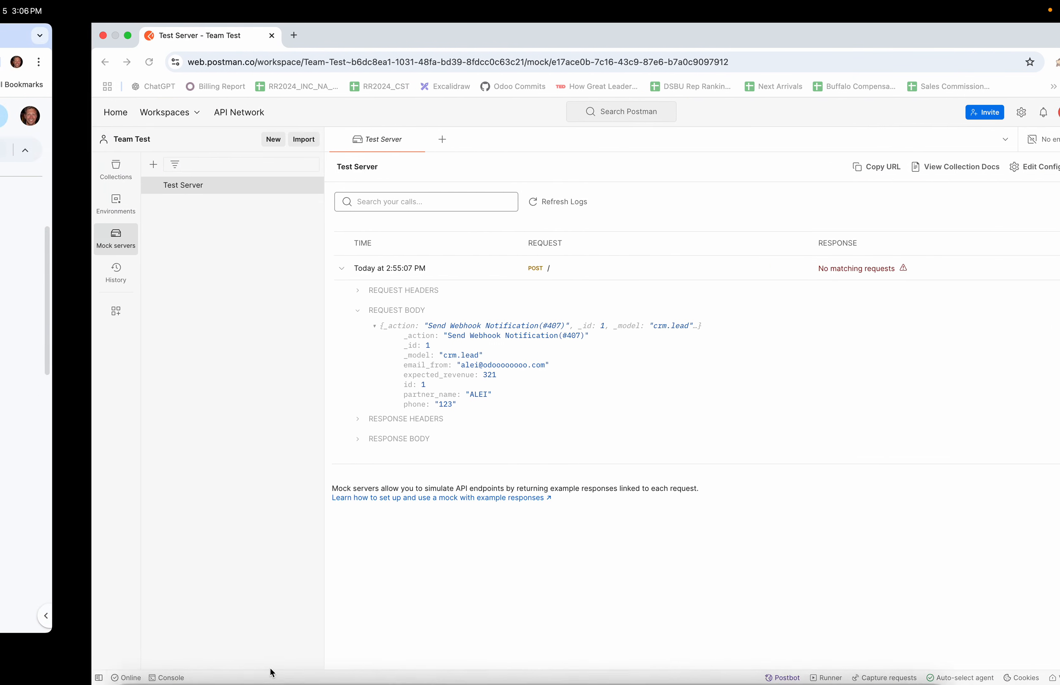
Pan across the Excalidraw webhook flowchart from Software 1 through ngrok to Software 2.
key("ctrl+Right")
scroll(353, 422, "left", 5)
scroll(353, 423, "left", 5)
scroll(353, 423, "down", 2)
scroll(352, 422, "down", 2)
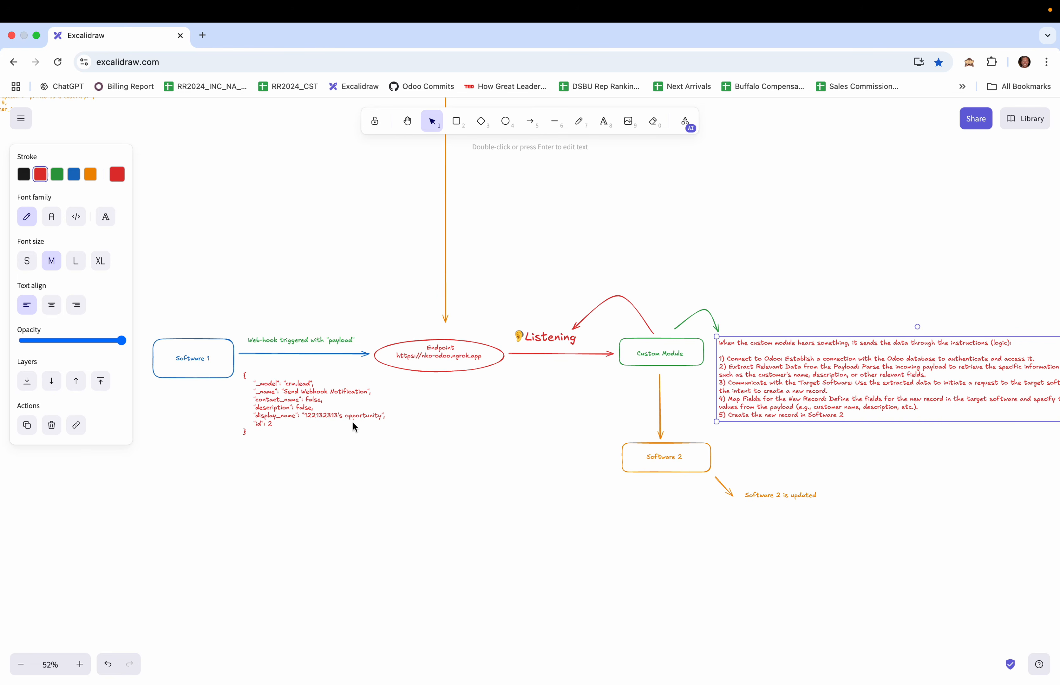
scroll(421, 407, "left", 9)
scroll(422, 406, "up", 5)
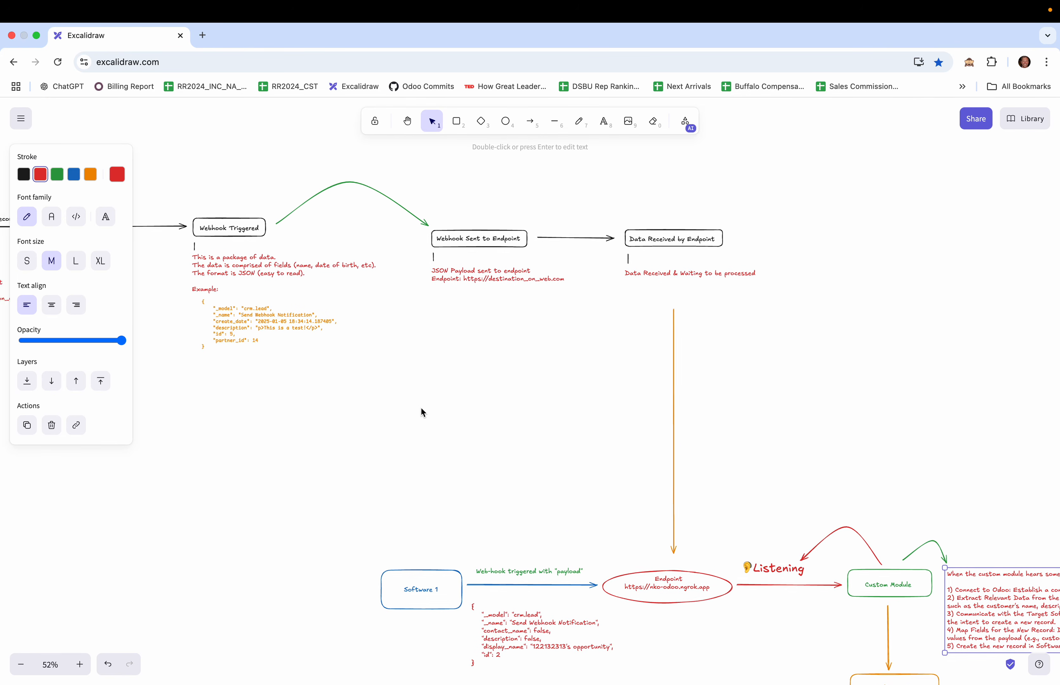
scroll(421, 409, "left", 9)
scroll(421, 409, "up", 3)
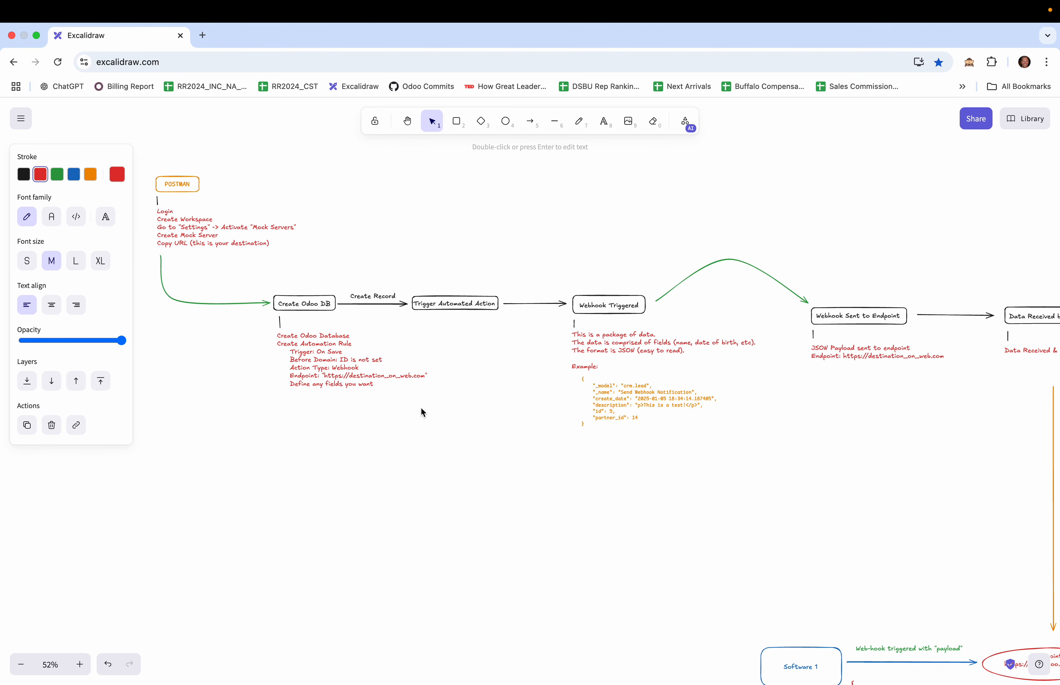
scroll(421, 406, "right", 6)
scroll(422, 407, "down", 1)
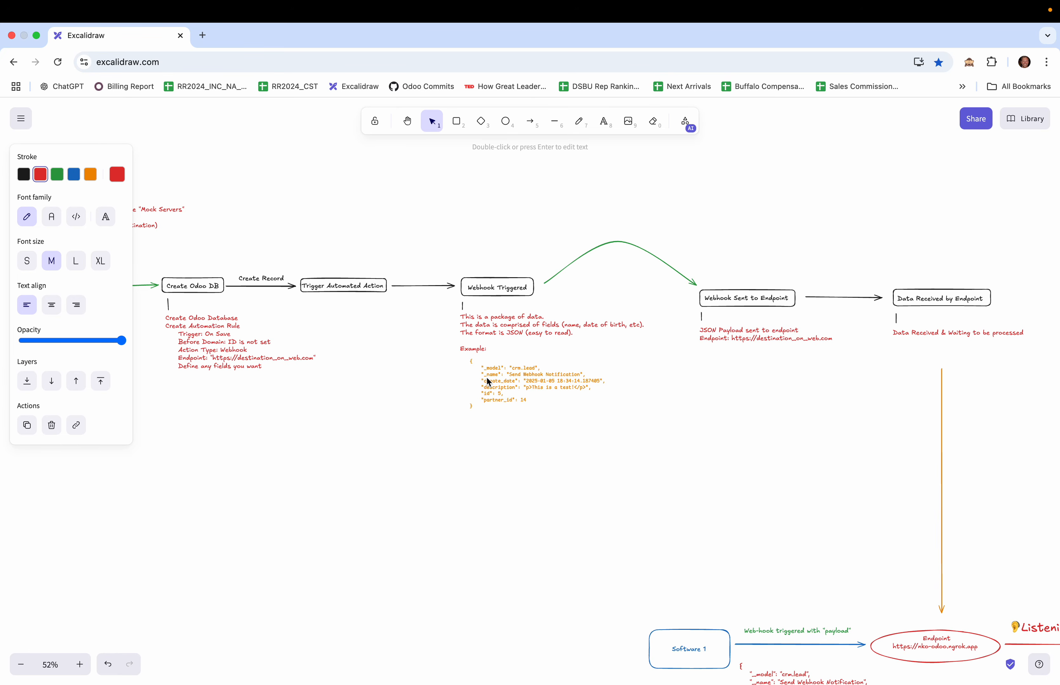
scroll(540, 324, "right", 3)
scroll(540, 324, "down", 1)
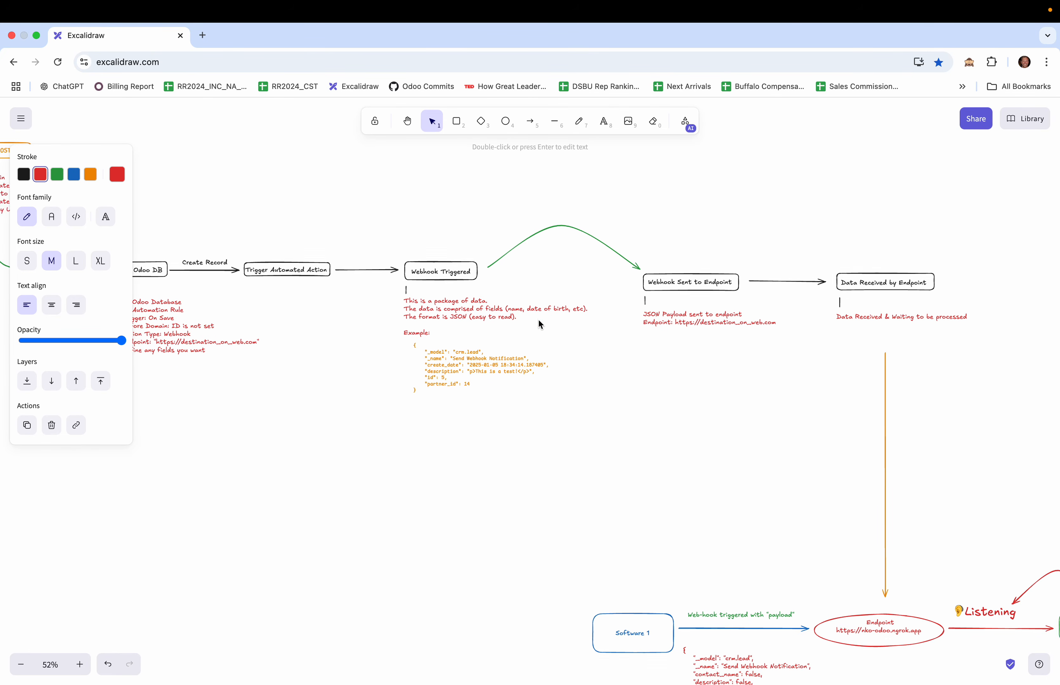
scroll(713, 335, "right", 1)
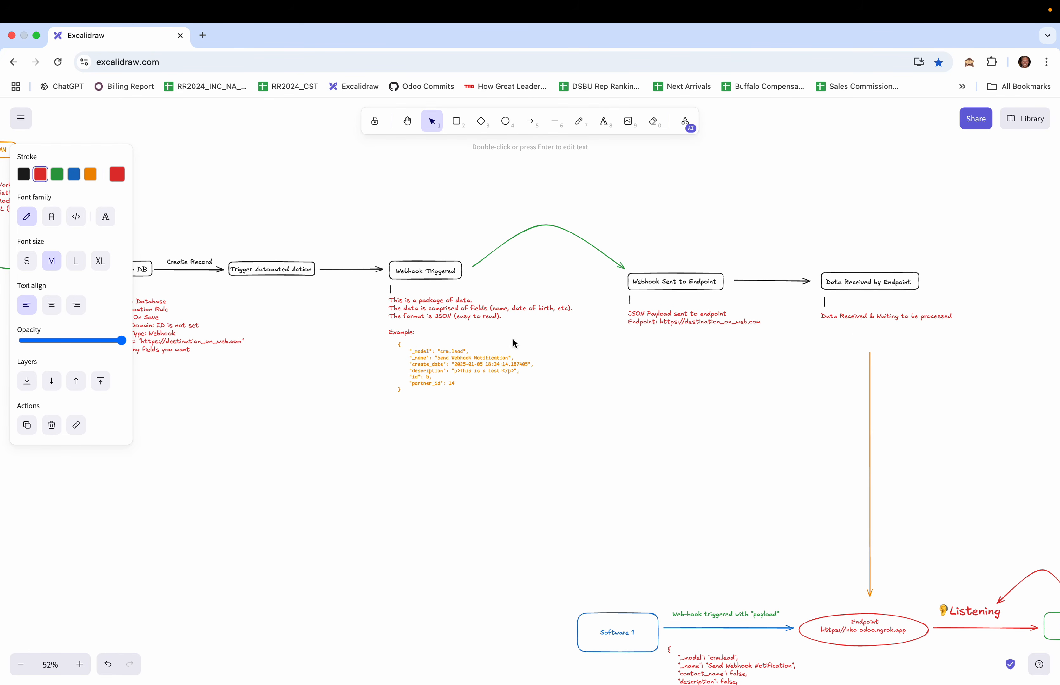
scroll(597, 410, "right", 3)
scroll(806, 503, "right", 5)
scroll(806, 503, "down", 3)
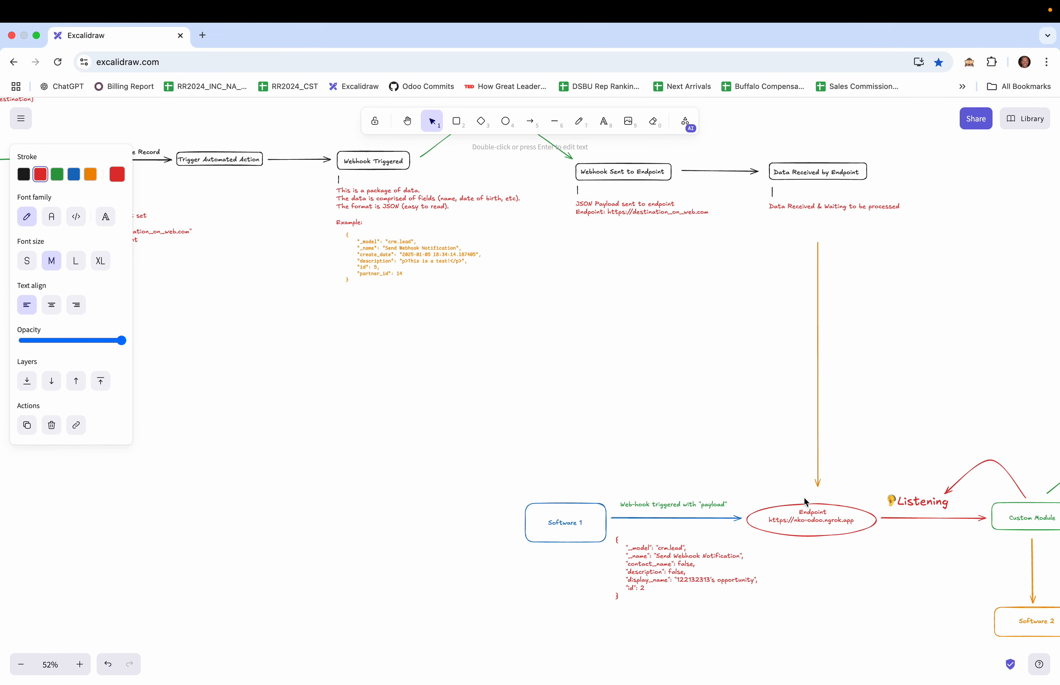
scroll(675, 526, "right", 3)
scroll(675, 526, "down", 1)
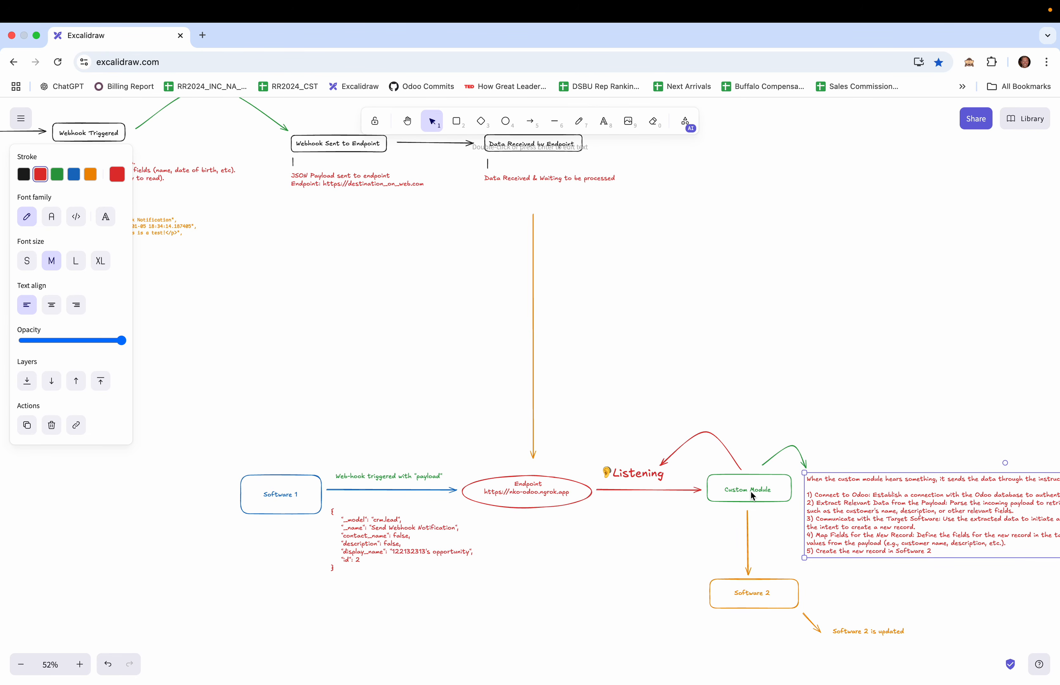
scroll(751, 491, "right", 3)
scroll(671, 524, "right", 10)
scroll(671, 524, "down", 2)
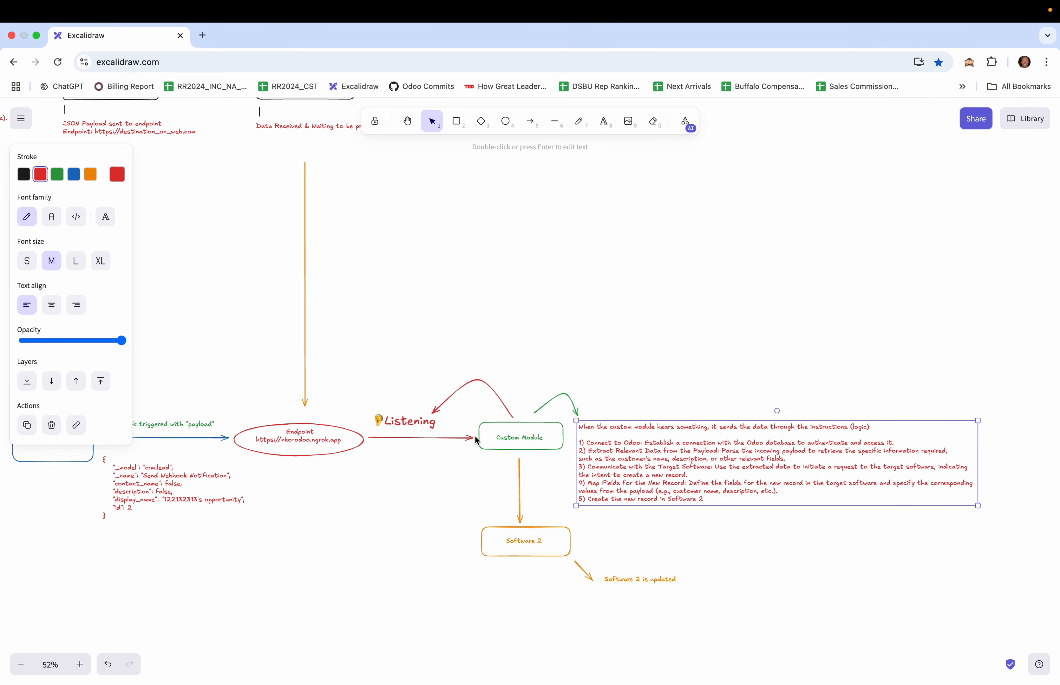
scroll(477, 440, "up", 2)
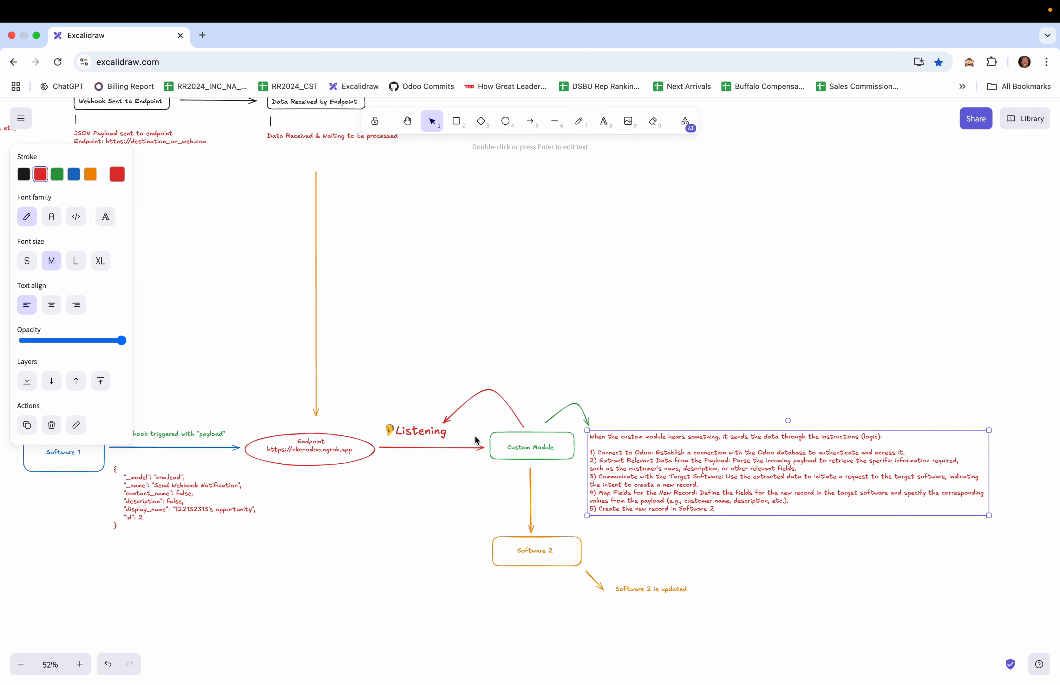
scroll(477, 440, "up", 2)
scroll(476, 441, "left", 3)
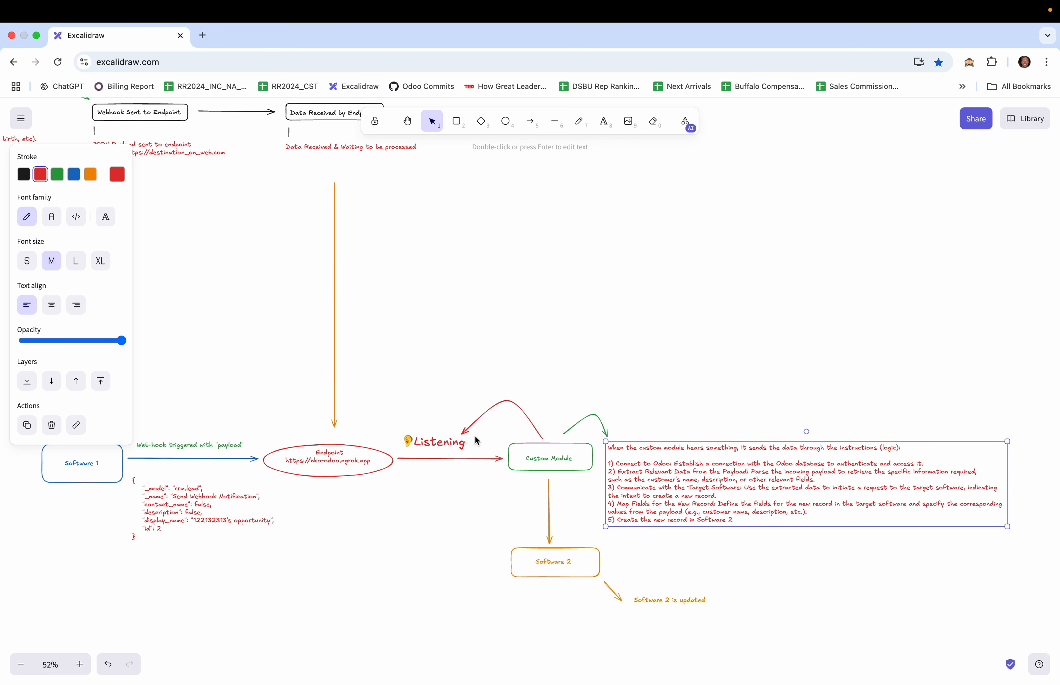
Replace 'webhook' at the end of the Test Webhook action's URL with 'webhook-0'.
key("ctrl+Right")
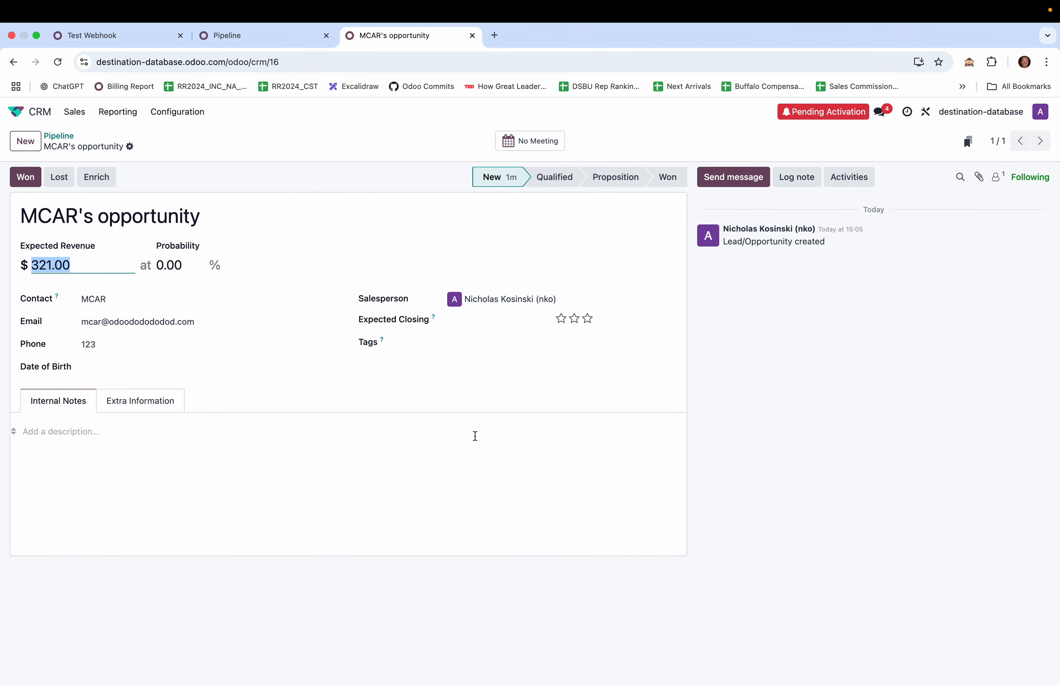
left_click(113, 36)
left_click(465, 421)
left_click_drag(470, 426, 393, 425)
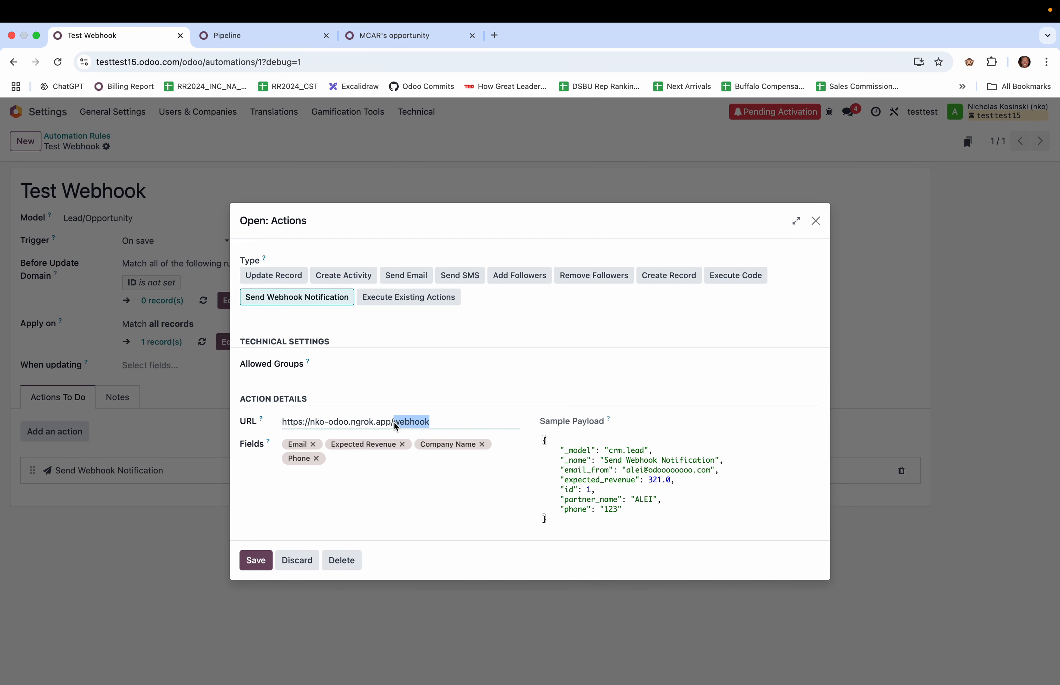
type("webhook-02")
key("BackSpace")
key("ctrl+Right")
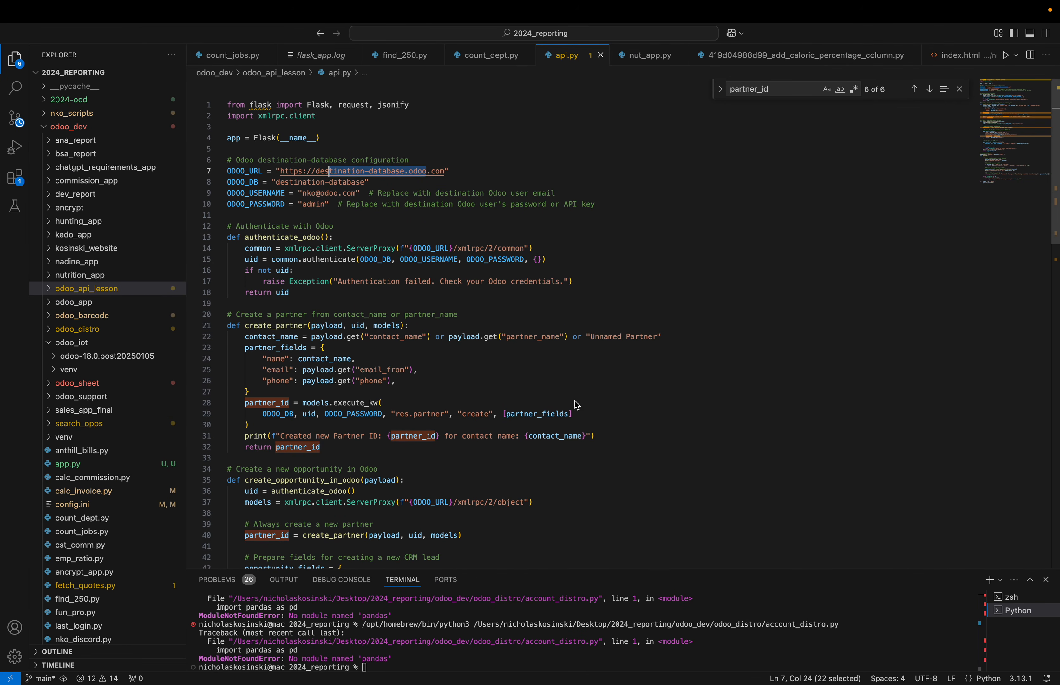
scroll(551, 382, "down", 9)
scroll(551, 382, "down", 5)
left_click_drag(528, 413, 218, 186)
key("super+c")
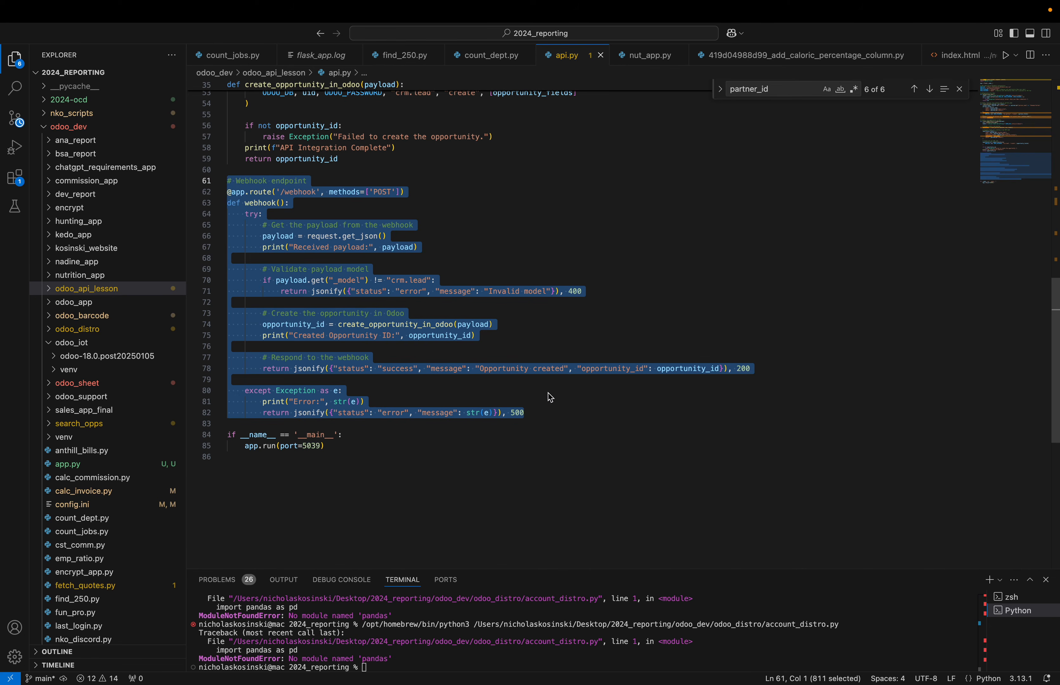
left_click(562, 414)
key("Return")
key("Return")
key("super+v")
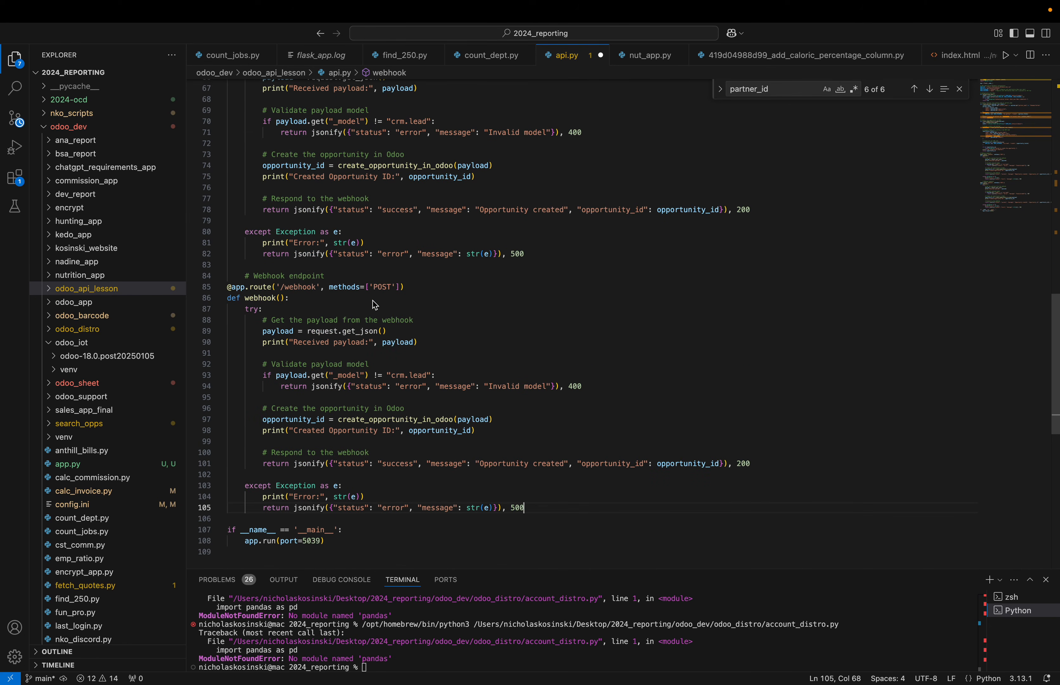
scroll(373, 297, "up", 4)
left_click_drag(546, 410, 217, 178)
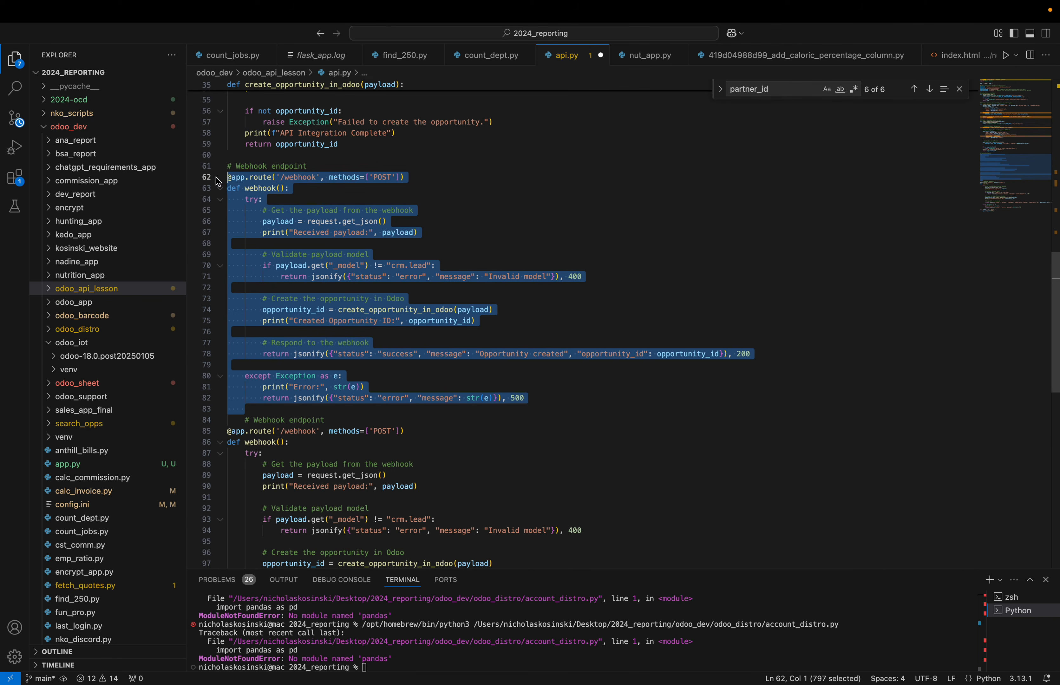
Change the copied route to '/webhook-2' and delete its body after try:.
left_click(315, 433)
type("-2")
key("Down")
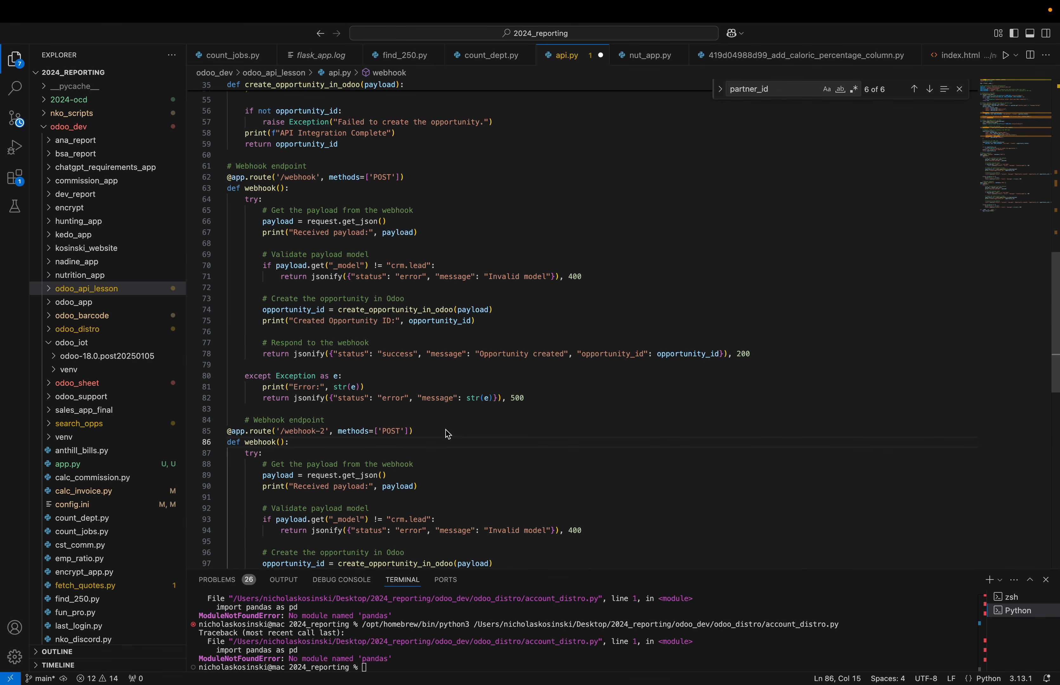
scroll(448, 434, "down", 4)
left_click_drag(526, 533, 266, 345)
key("BackSpace")
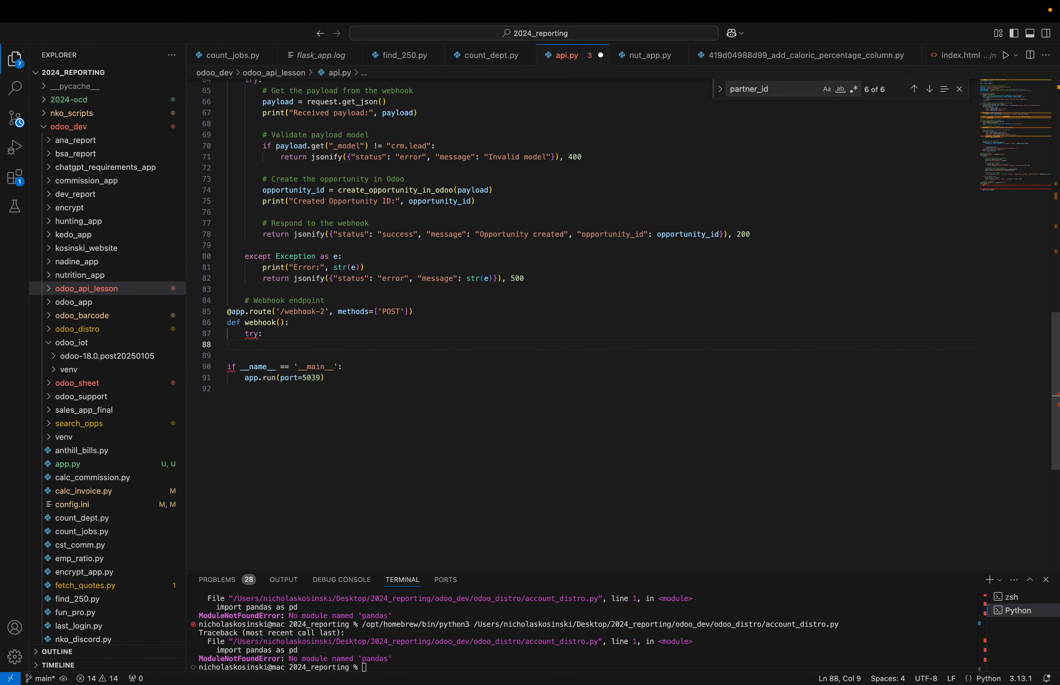
type("ddsdd")
key("BackSpace")
key("BackSpace")
key("BackSpace")
key("BackSpace")
key("BackSpace")
key("BackSpace")
key("BackSpace")
key("super+z")
key("BackSpace")
key("BackSpace")
key("BackSpace")
key("BackSpace")
key("BackSpace")
key("BackSpace")
key("BackSpace")
key("BackSpace")
key("BackSpace")
Bring the Excalidraw webhook diagram back on screen.
key("ctrl+Left")
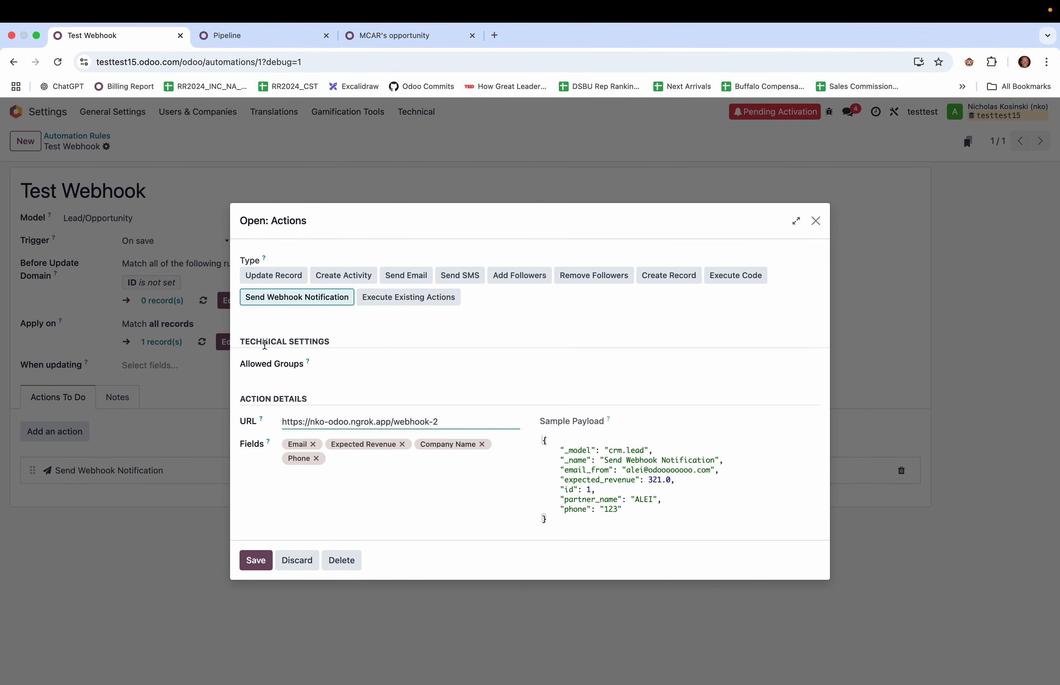
key("ctrl+Left")
scroll(401, 382, "left", 5)
scroll(401, 384, "right", 2)
scroll(401, 384, "down", 1)
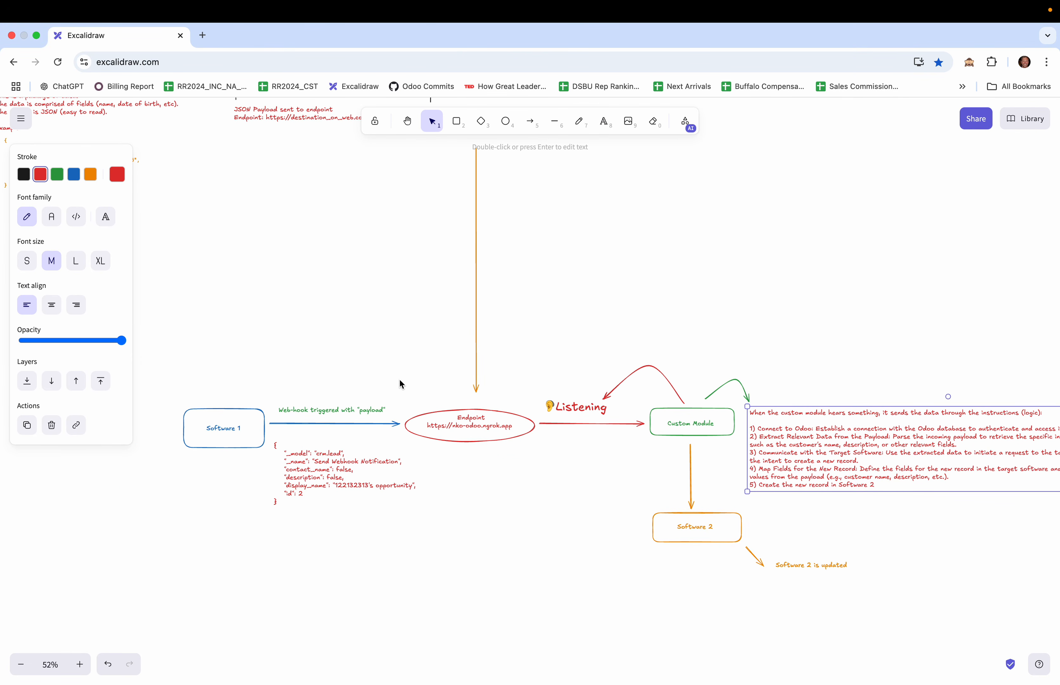
Pan across the diagram from the POSTMAN box to 'Software 2 is updated', then return to api.py.
scroll(401, 384, "left", 10)
scroll(402, 385, "up", 5)
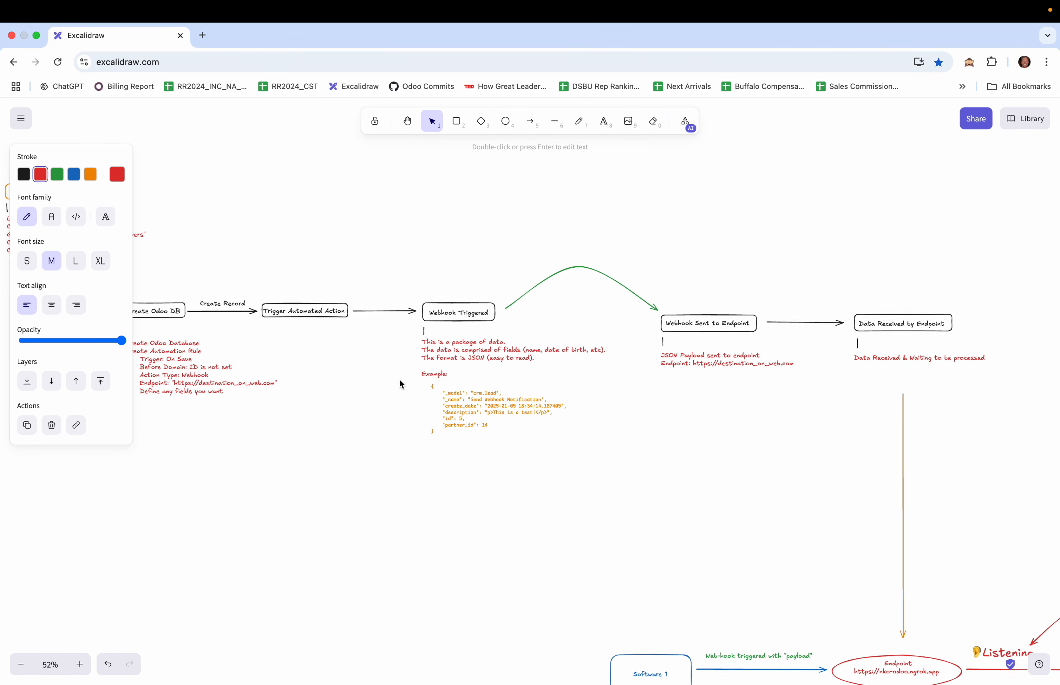
scroll(400, 379, "left", 3)
scroll(400, 379, "up", 1)
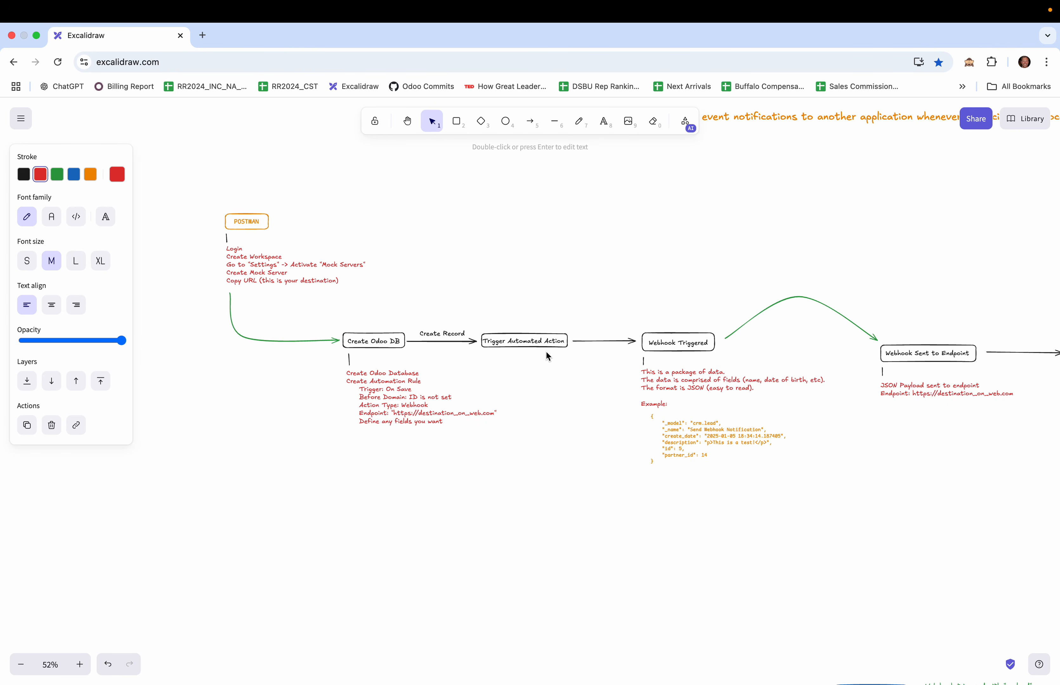
scroll(686, 455, "right", 1)
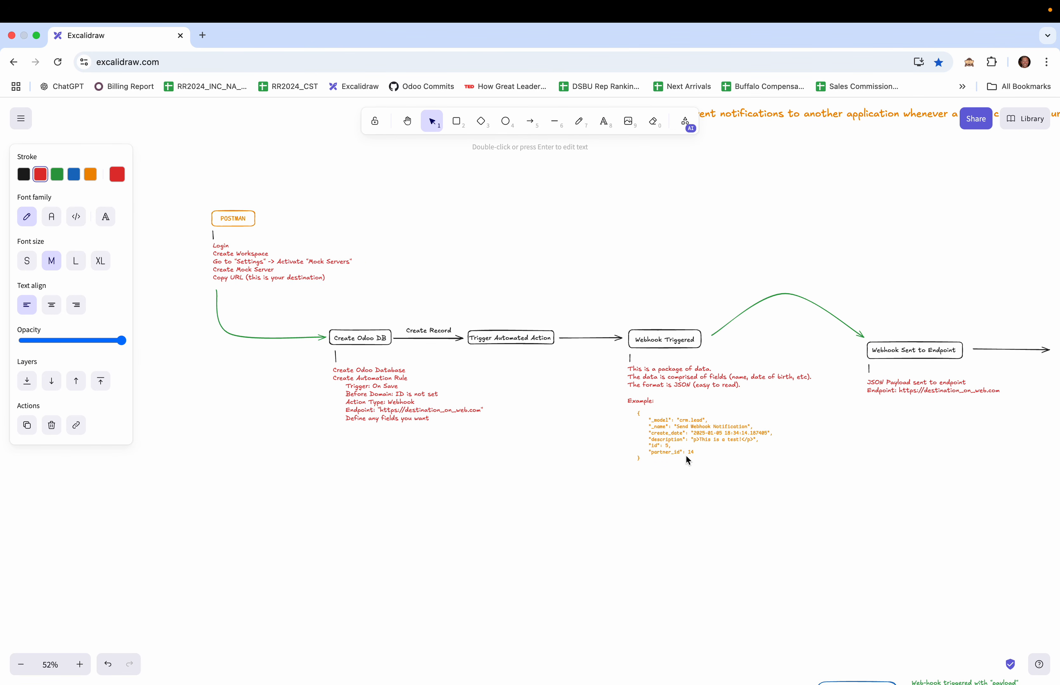
scroll(686, 454, "right", 5)
scroll(686, 454, "down", 3)
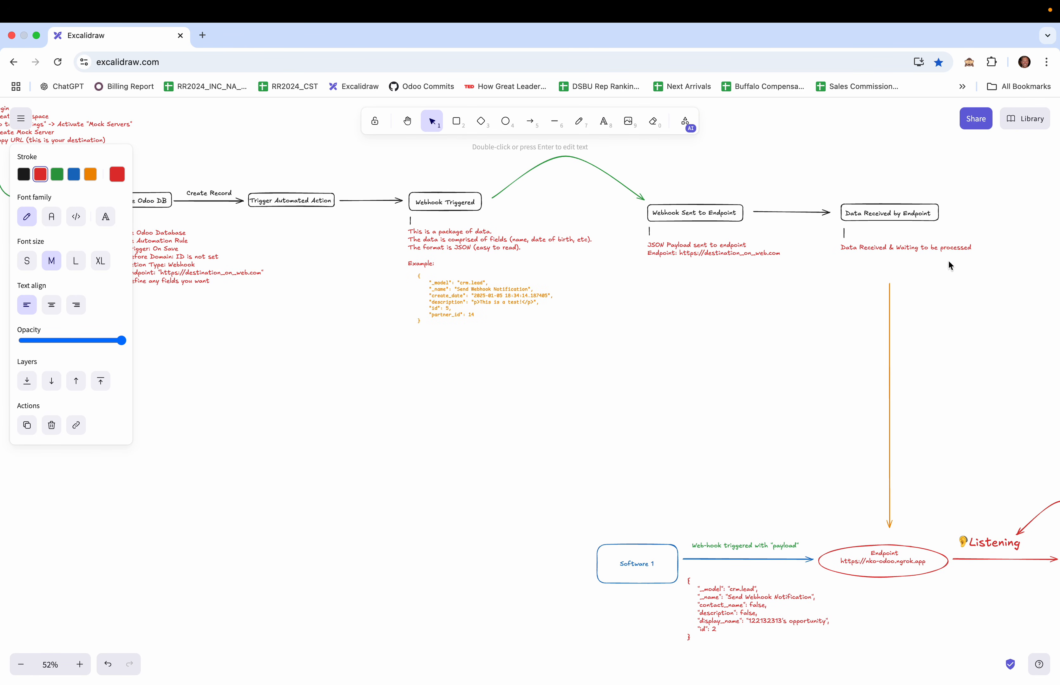
scroll(935, 471, "right", 7)
scroll(936, 471, "down", 2)
scroll(938, 472, "right", 3)
scroll(938, 472, "down", 1)
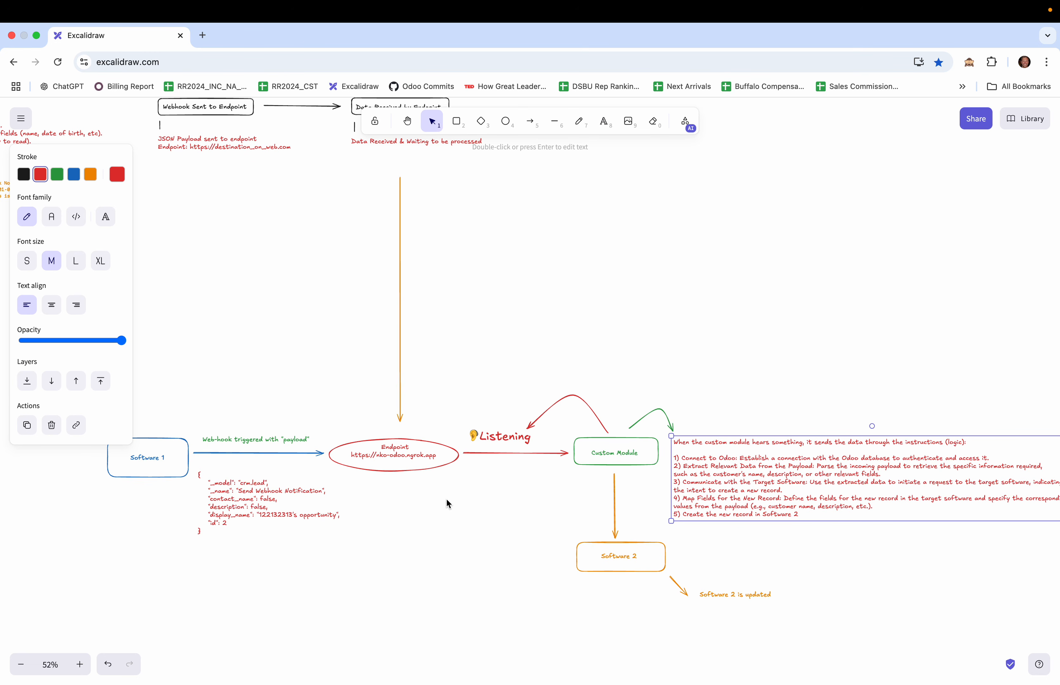
key("ctrl+Right")
key("ctrl+Right")
Highlight the ODOO_URL through ODOO_PASSWORD constants at the top of api.py, then go back to Excalidraw.
scroll(413, 229, "up", 20)
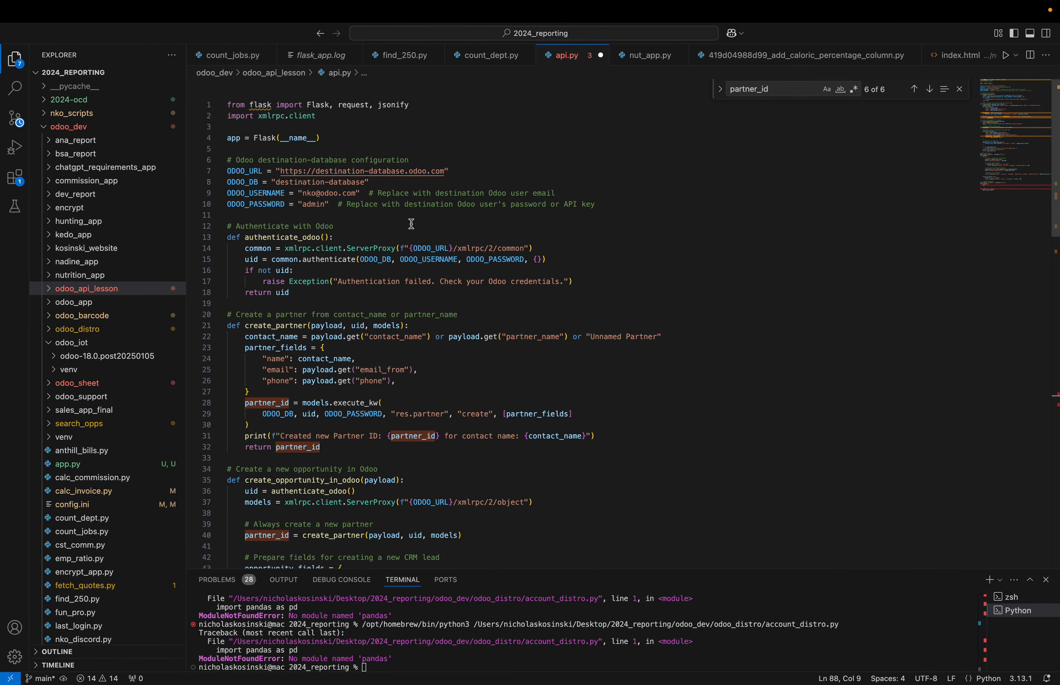
left_click_drag(338, 205, 193, 166)
mouse_move(421, 265)
key("ctrl+Left")
key("ctrl+Left")
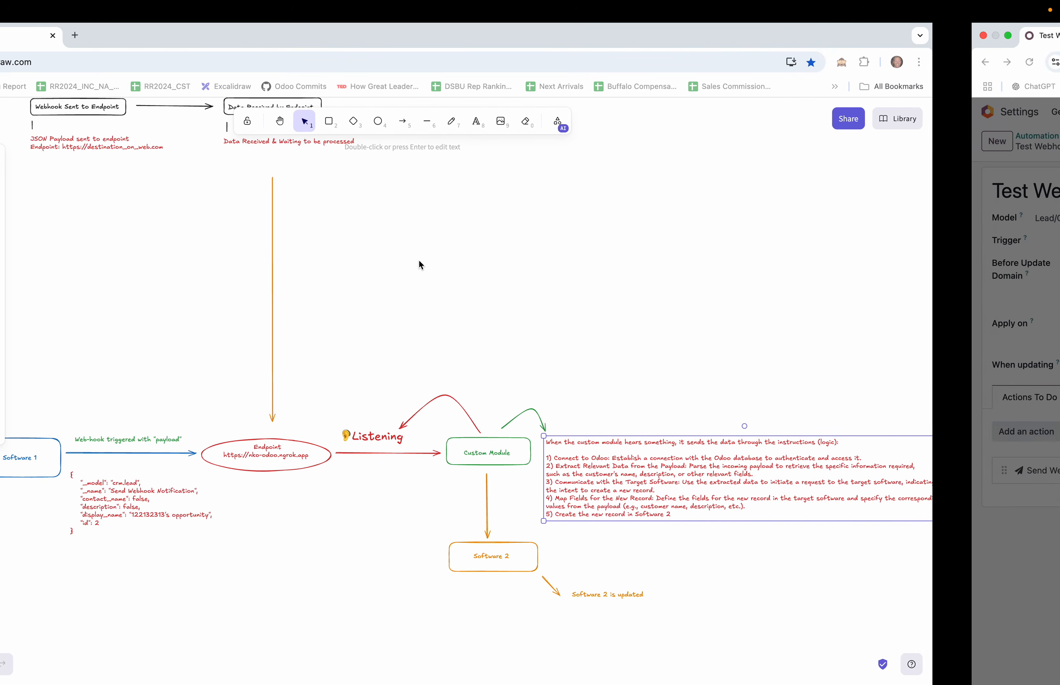